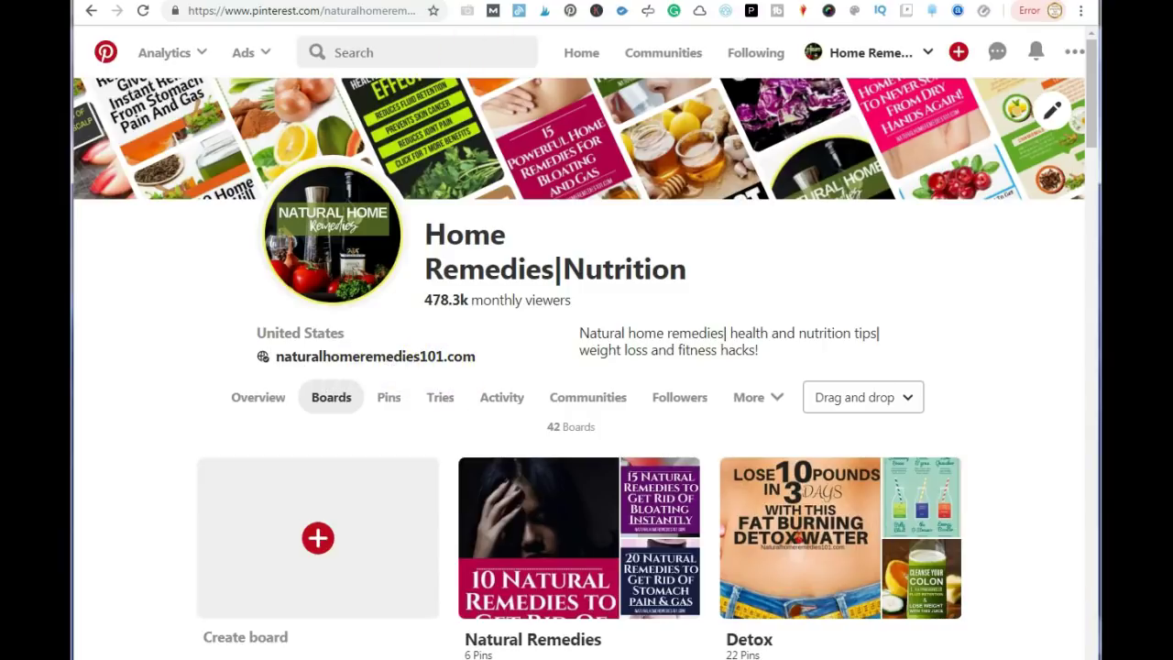
Switch to the Natural Home Remedies website and look over its home page from start to end
click(275, 0)
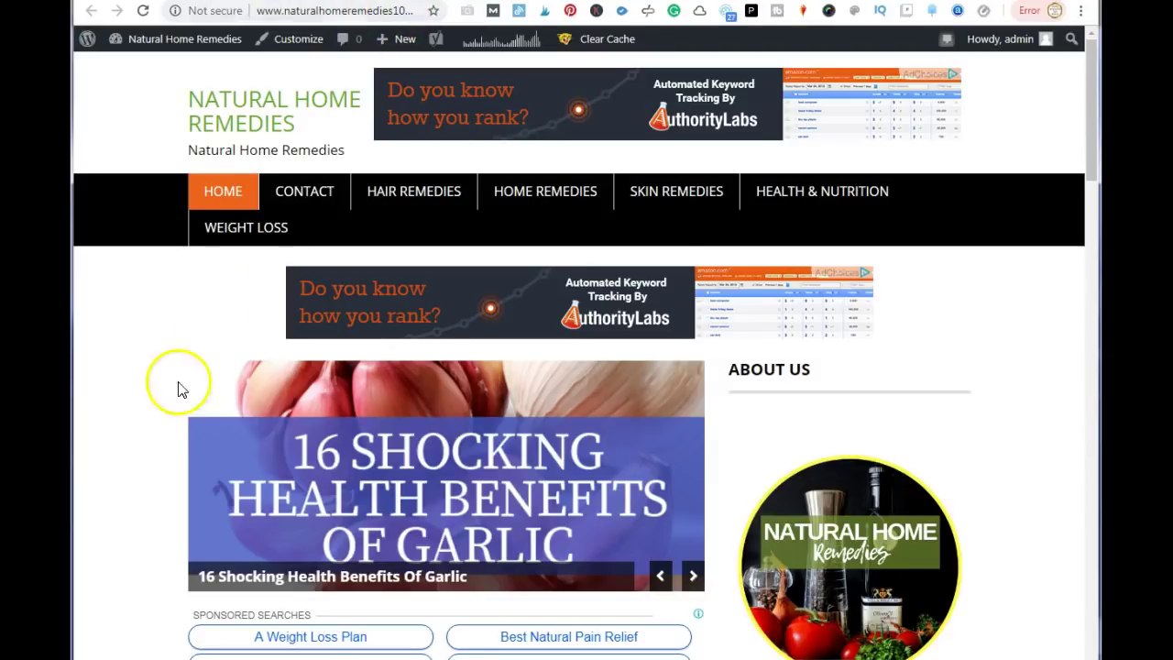
scroll(149, 419, down, 15)
scroll(149, 419, up, 15)
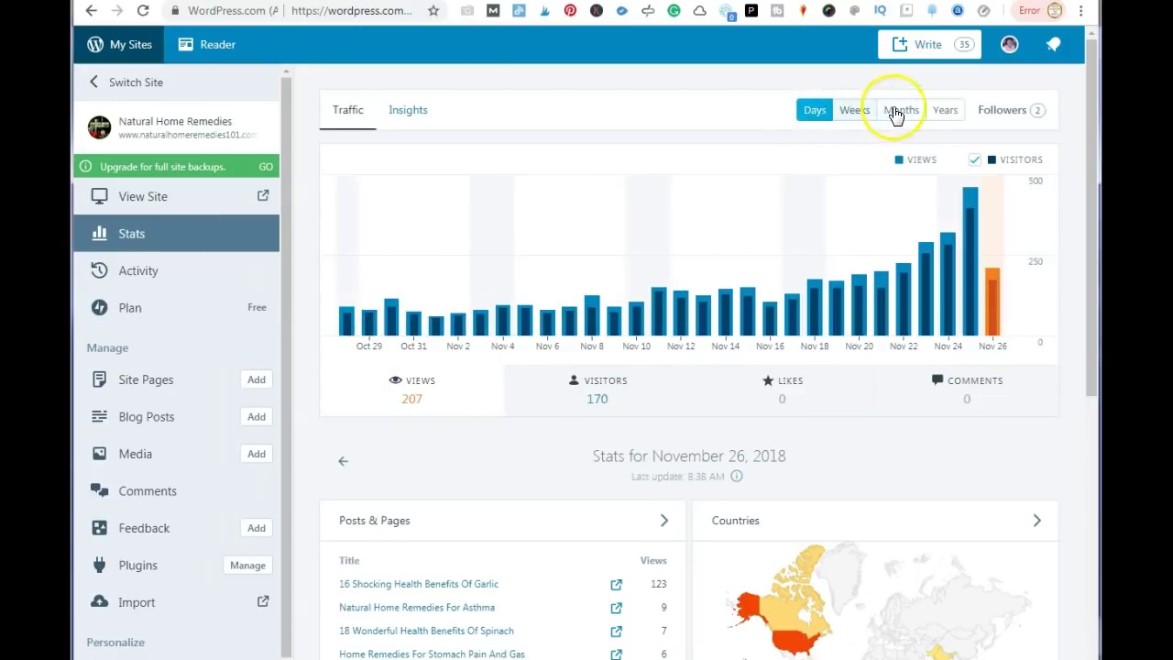
View the WordPress traffic stats by months and by weeks, inspecting the November 2018 and November 19 week bars
click(909, 112)
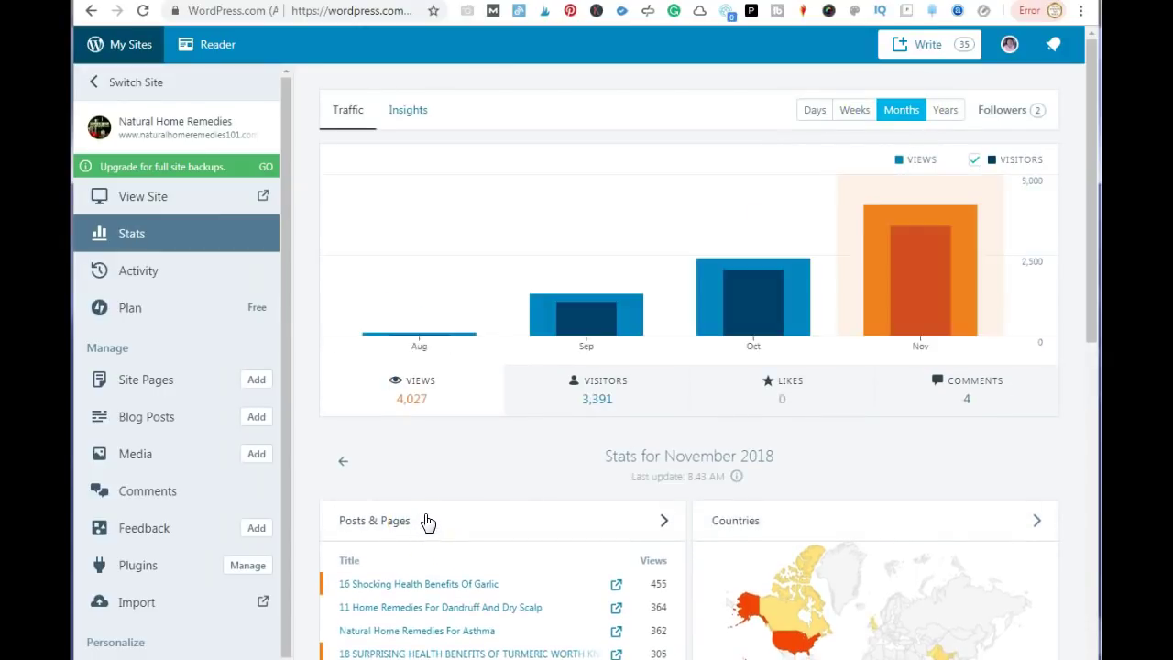
mouse_move(427, 337)
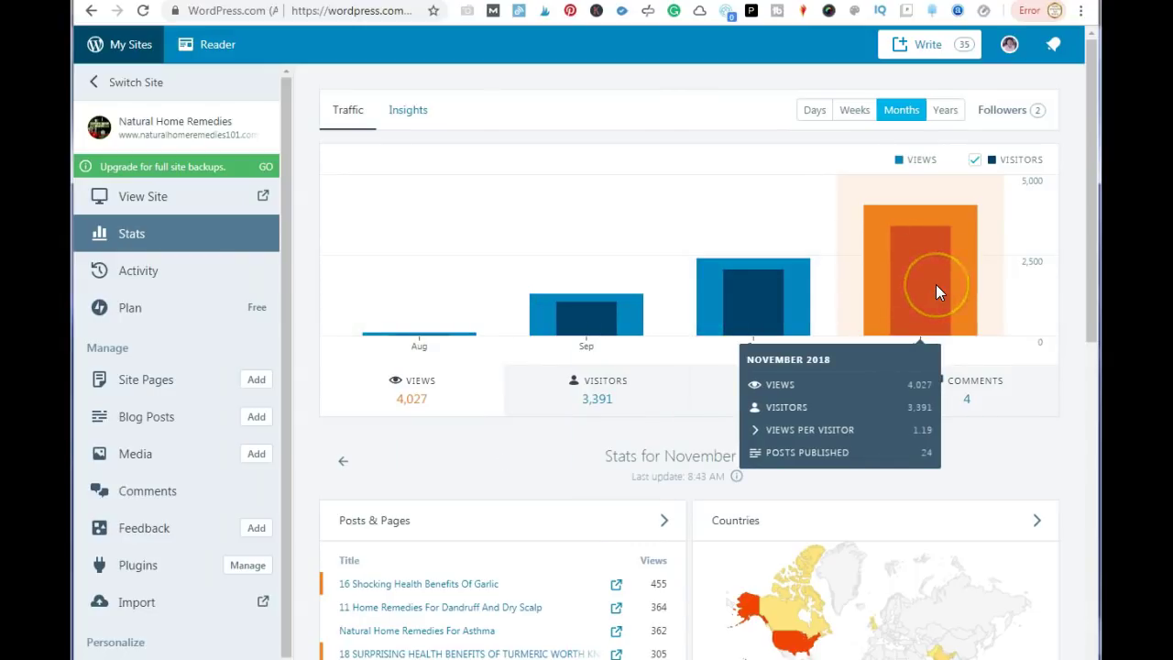
click(851, 110)
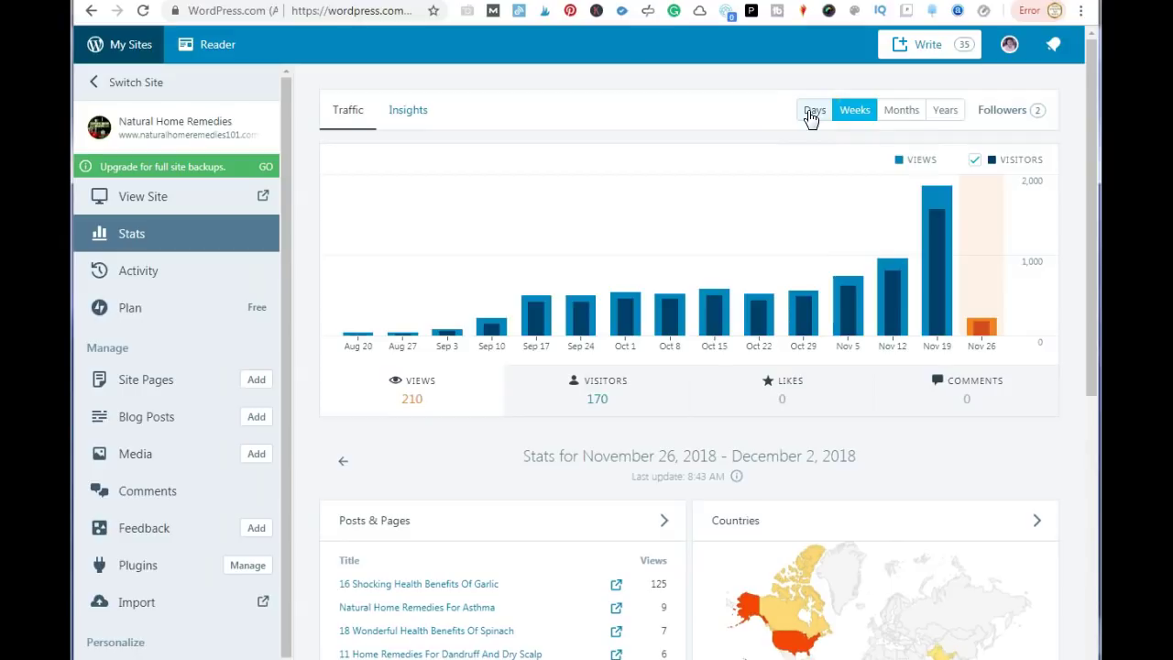
mouse_move(938, 223)
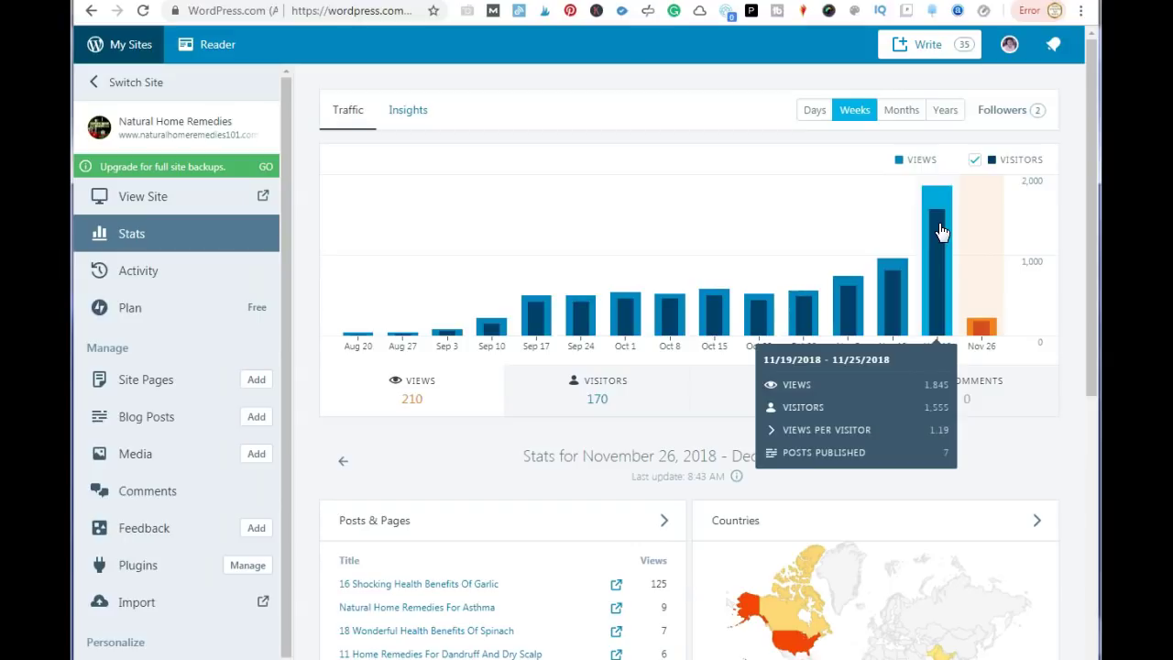
View the site traffic by days and inspect the daily figures for November 23 to 26
click(815, 109)
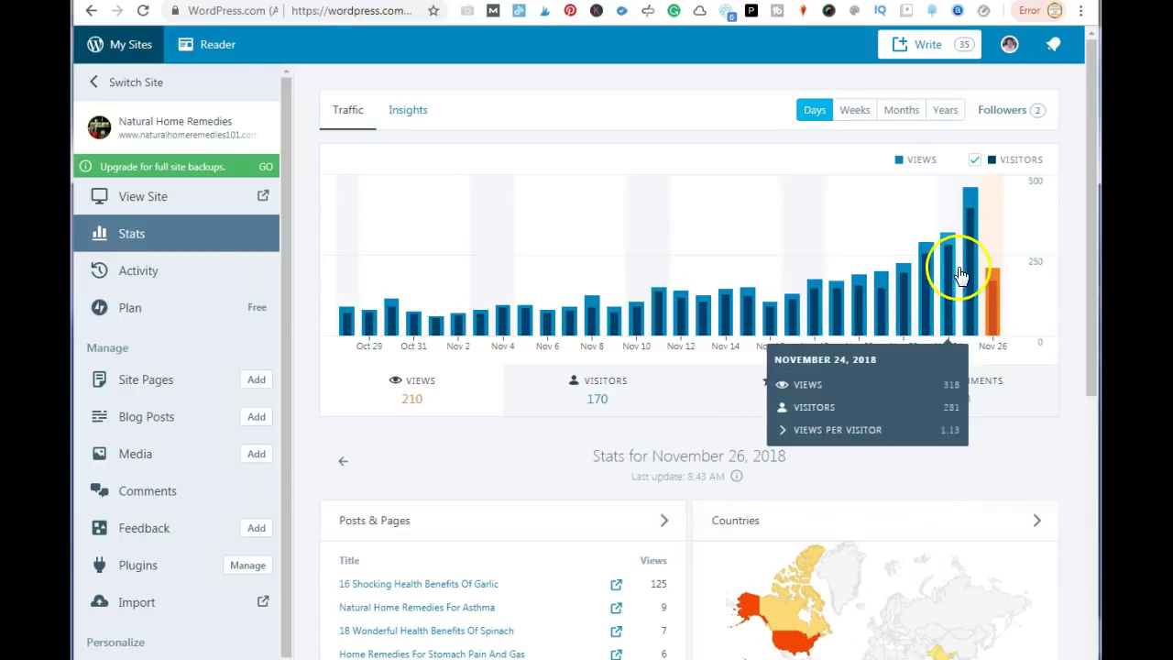
click(927, 285)
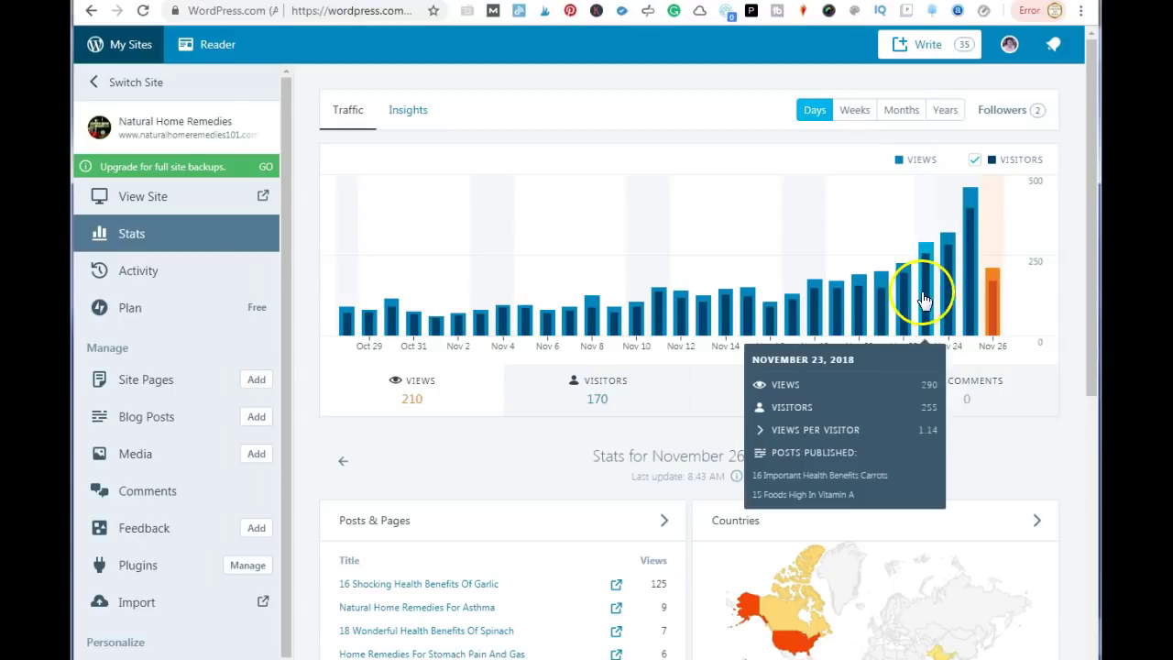
click(952, 293)
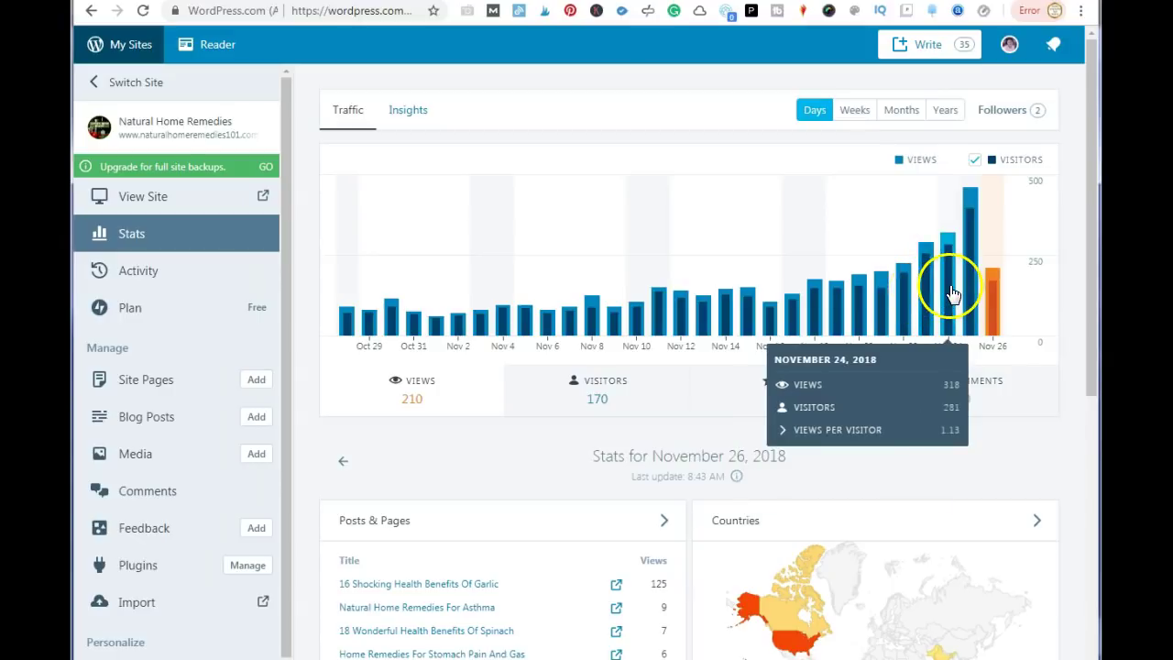
click(997, 291)
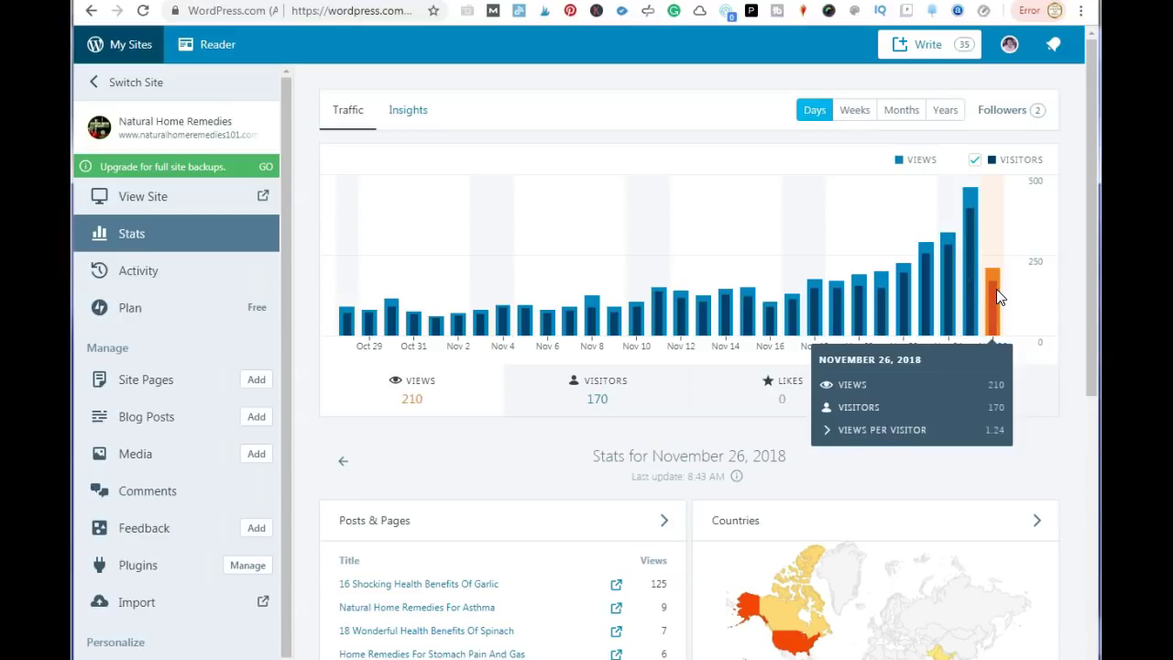
click(991, 289)
mouse_move(974, 235)
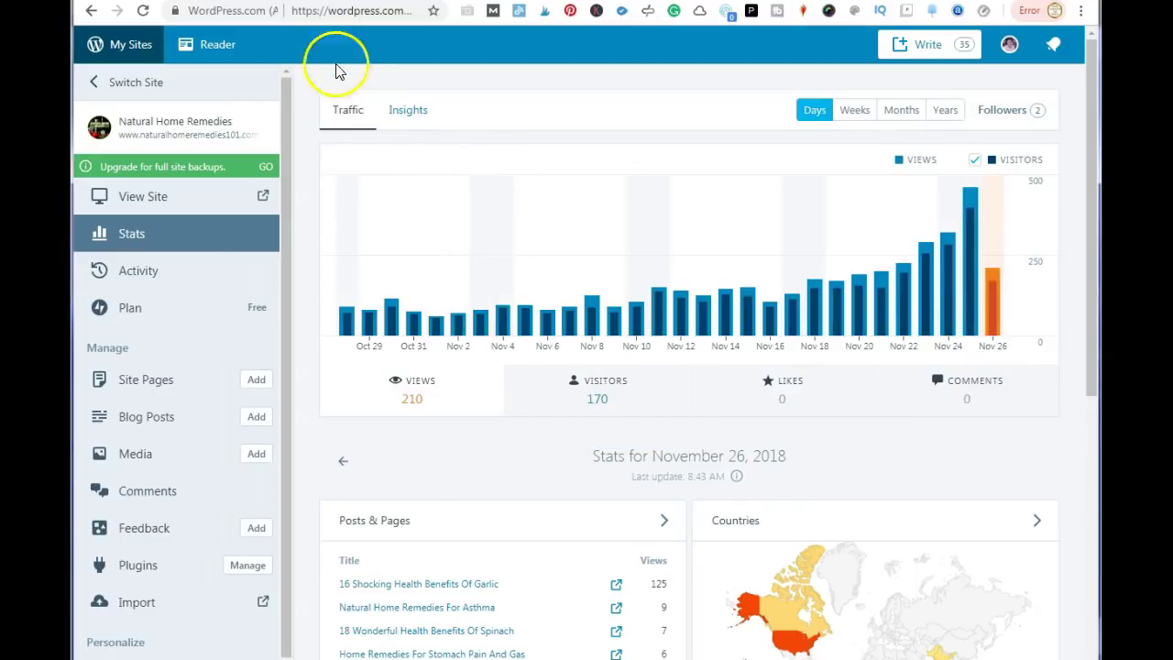
View the site's list of published blog posts, and switch back to the Pinterest profile
click(394, 1)
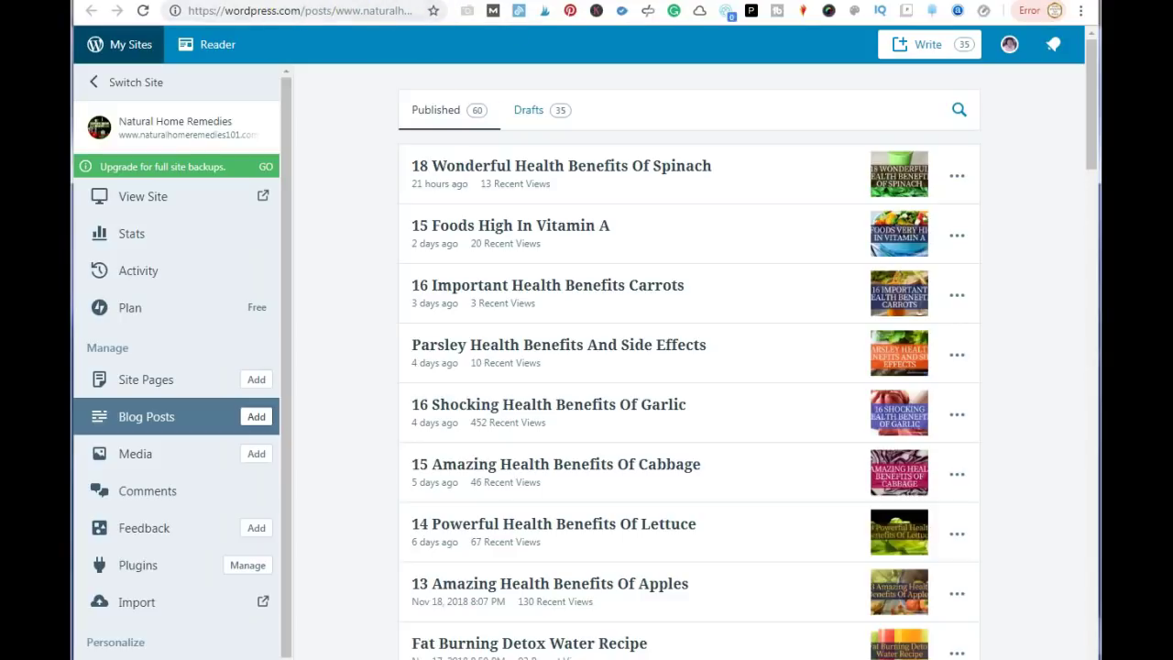
click(458, 0)
click(572, 0)
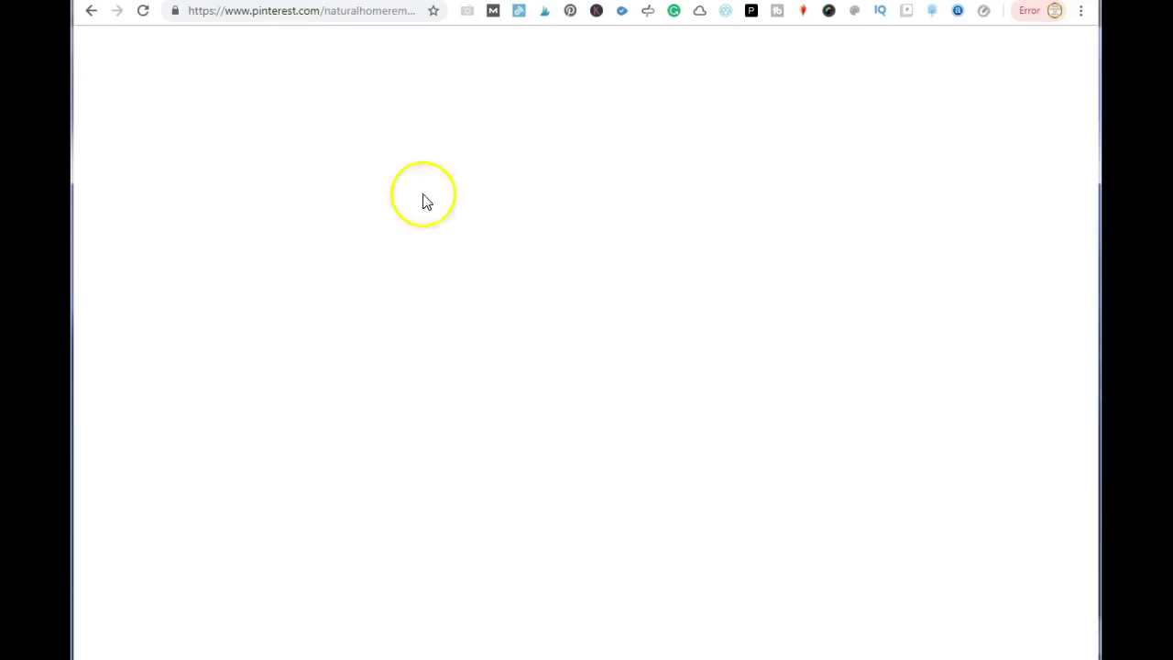
Search Pinterest for "home remedies for stomach pain"
click(377, 52)
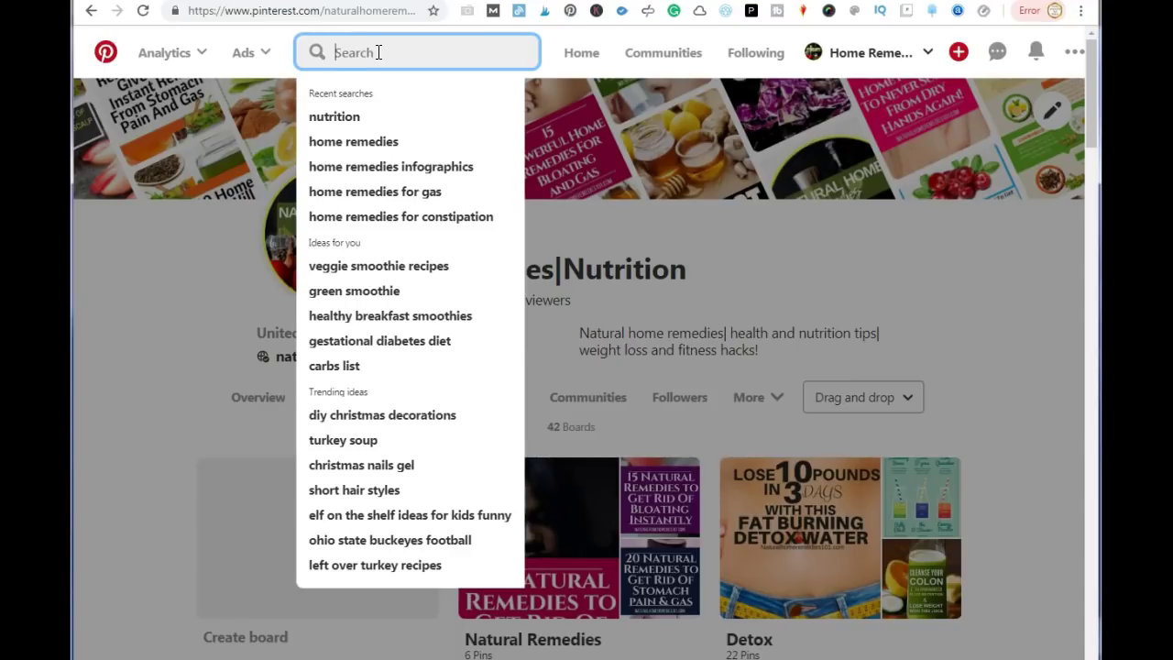
text(hom)
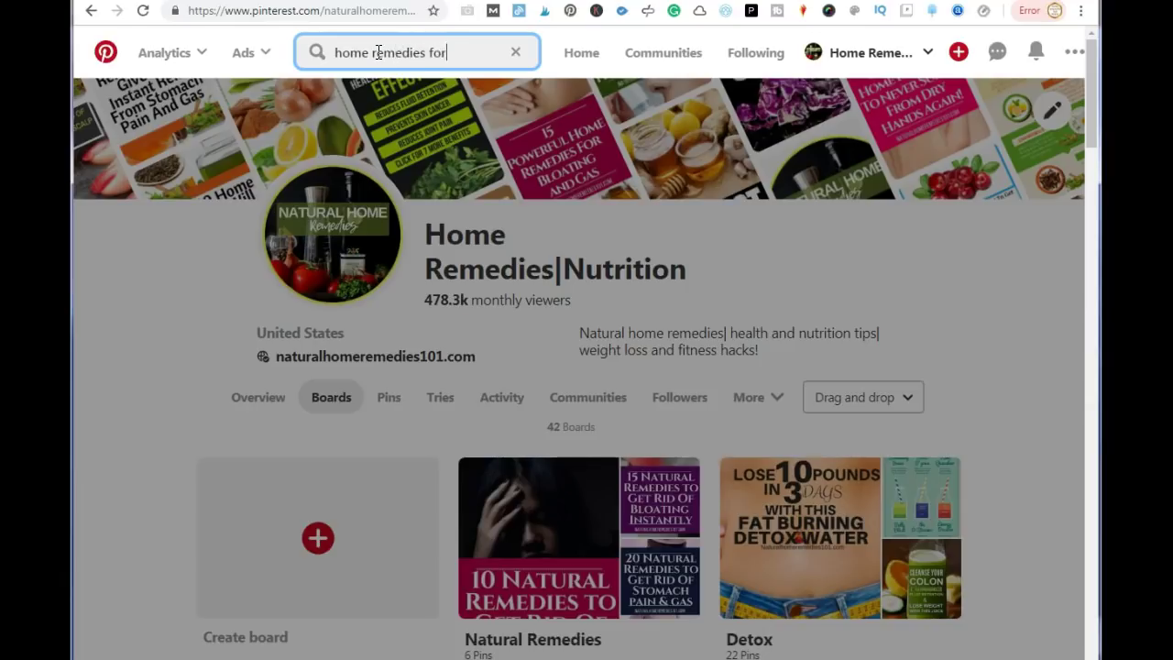
text(e remedies for stomach pain)
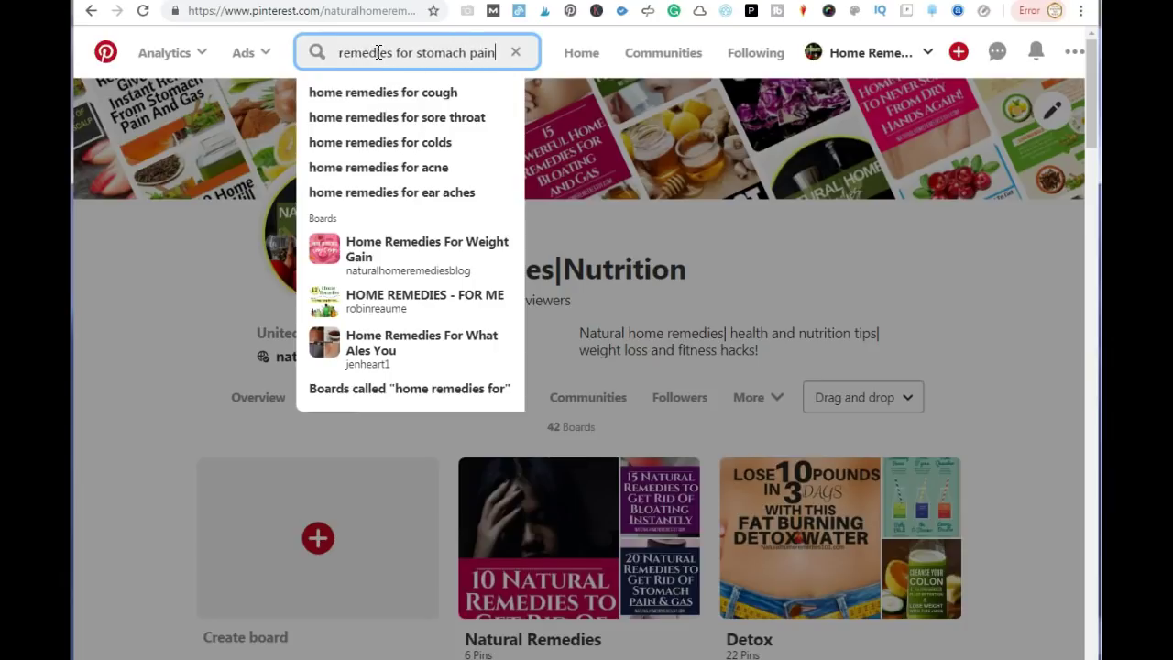
key(Return)
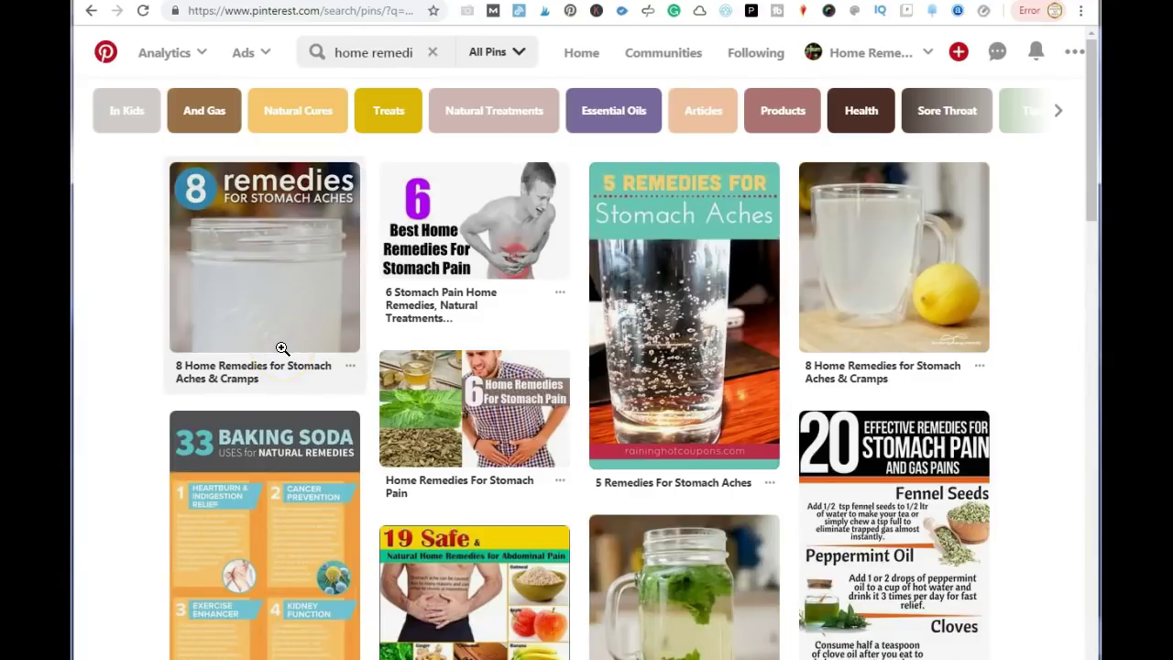
Look through the stomach pain search results for pins that link to naturalhomeremedies101.com
scroll(866, 540, down, 2)
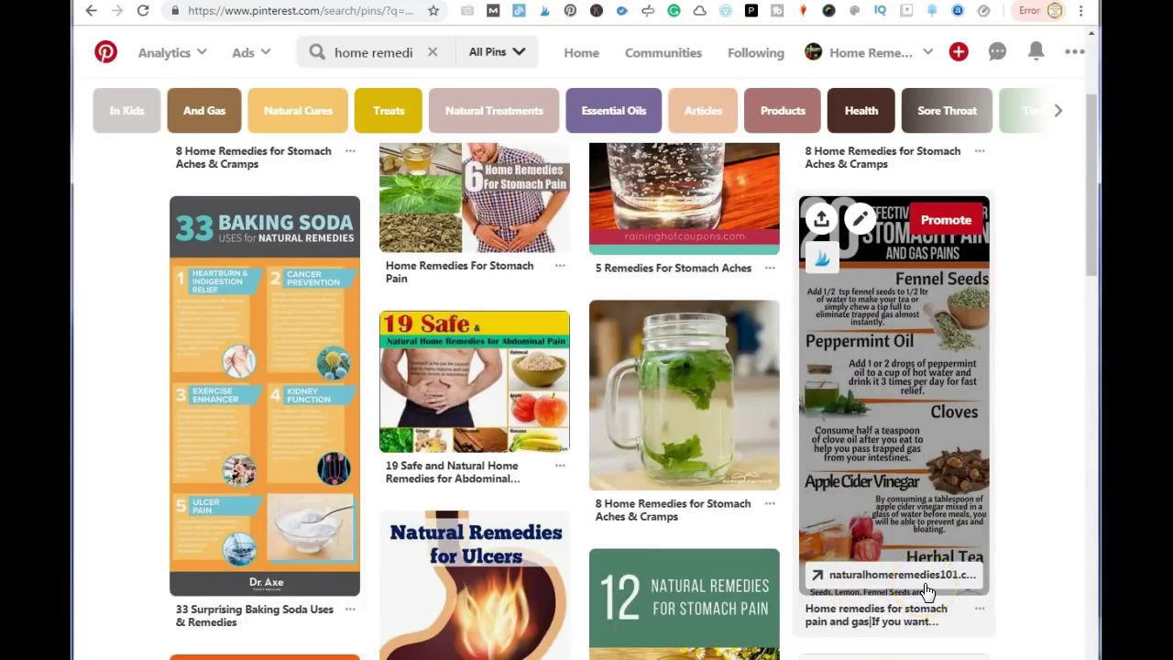
scroll(927, 591, down, 4)
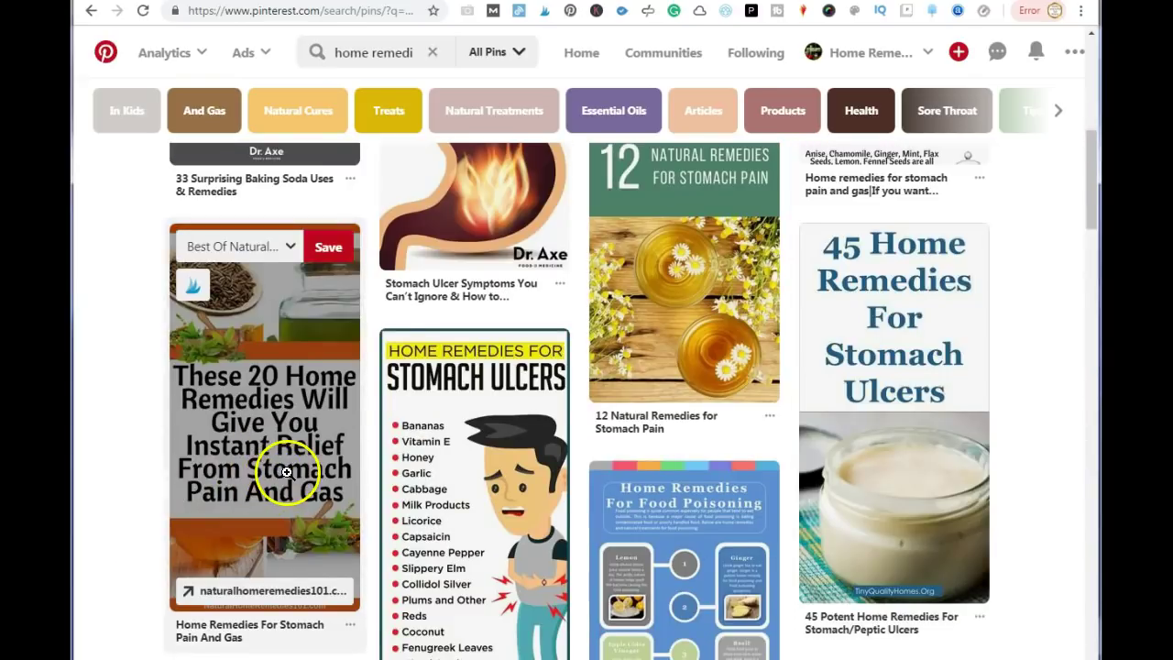
scroll(288, 473, down, 2)
scroll(288, 472, down, 9)
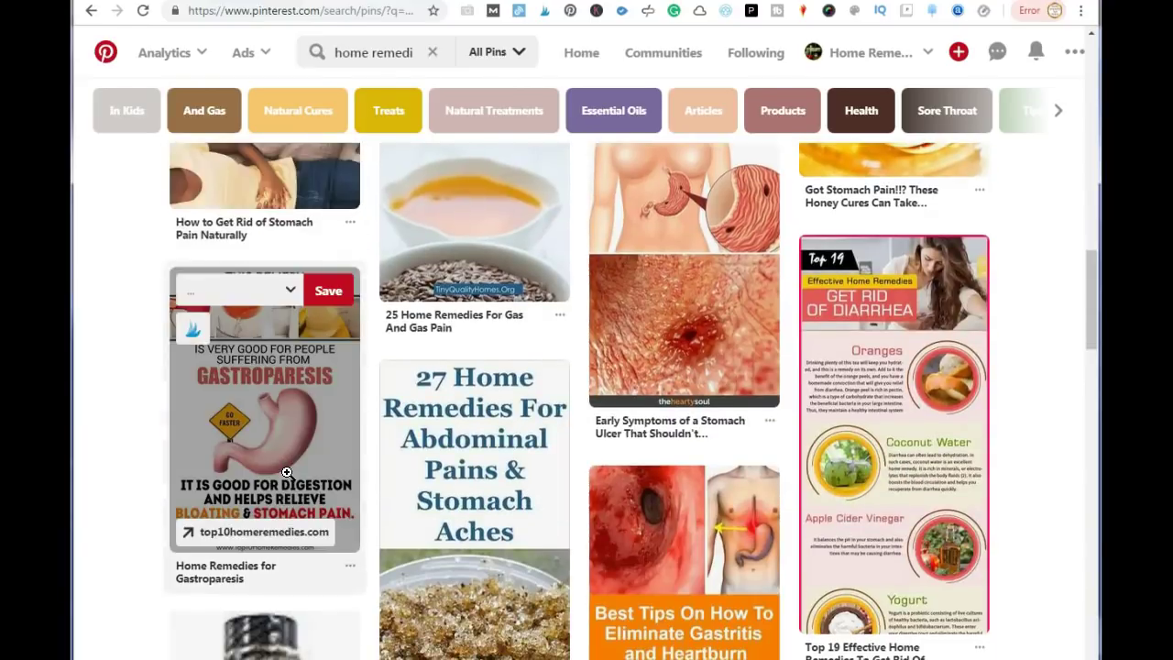
scroll(287, 472, down, 6)
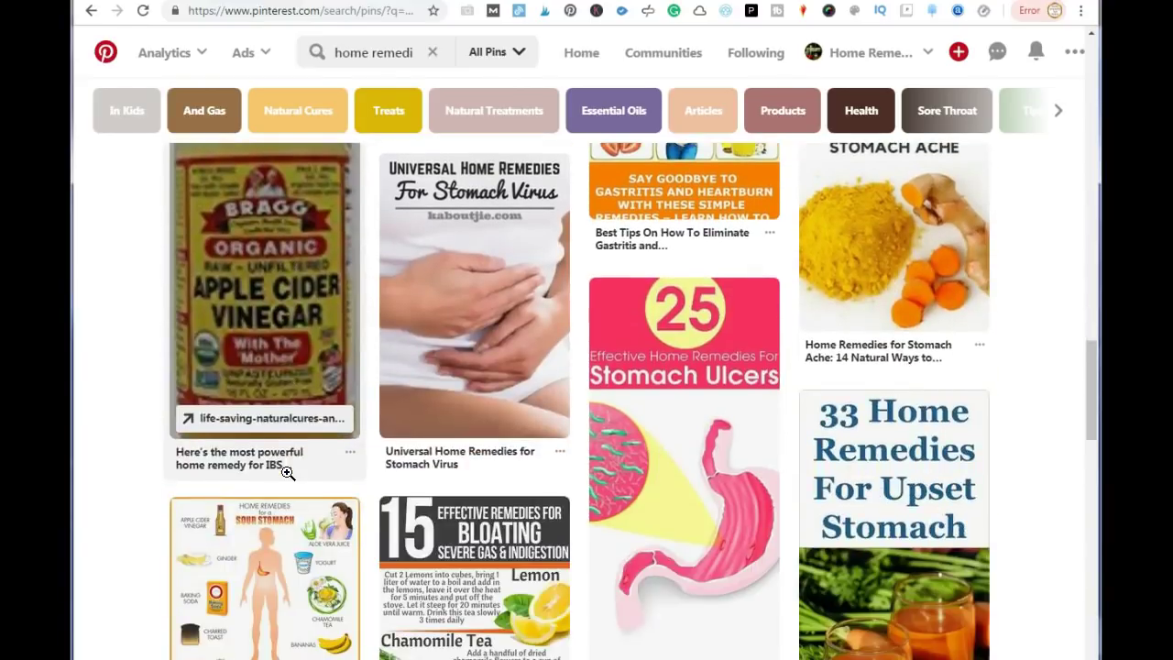
scroll(287, 473, down, 2)
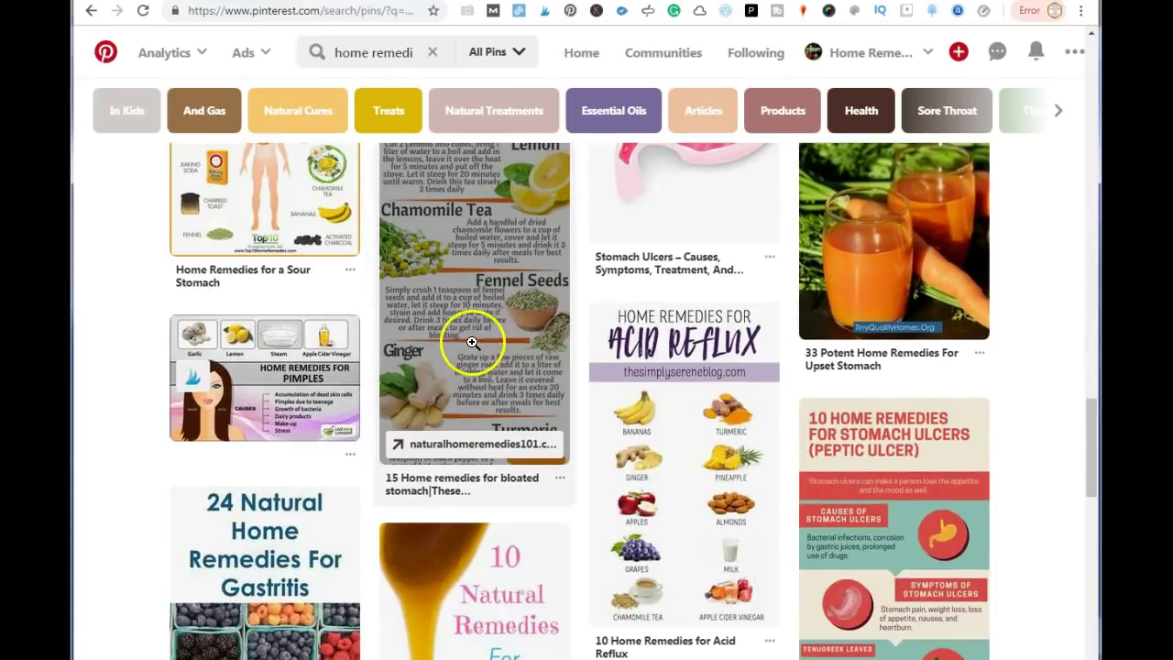
scroll(473, 356, up, 20)
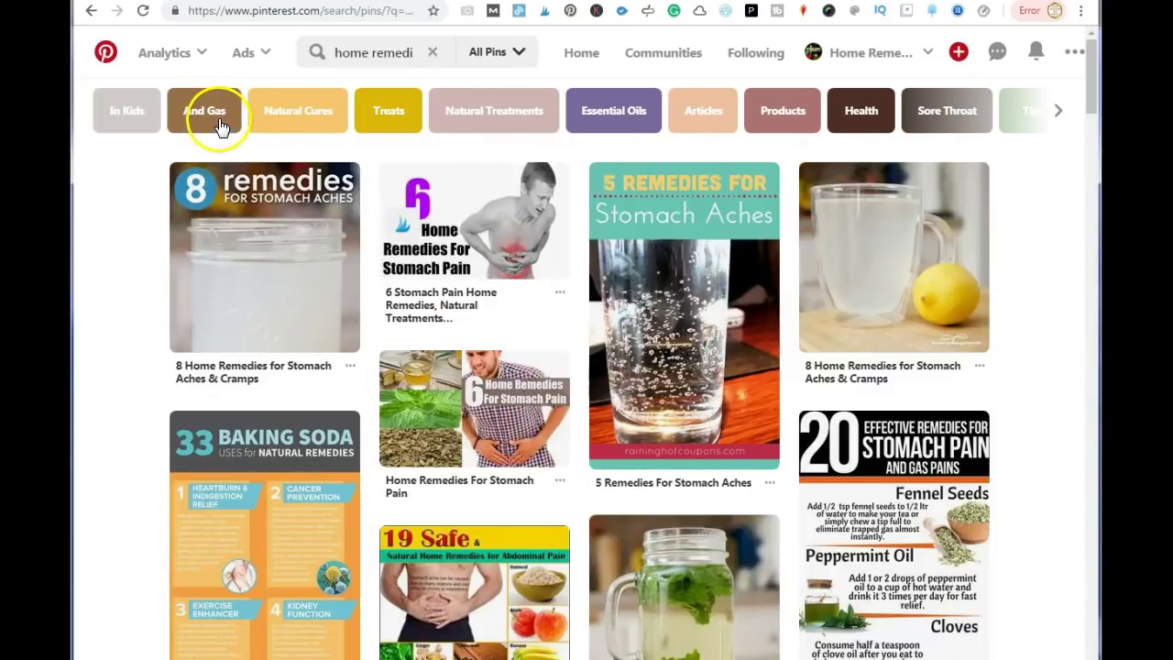
Narrow the stomach pain search with the "And Gas" suggestion and look through the resulting pins for the site's own
click(205, 113)
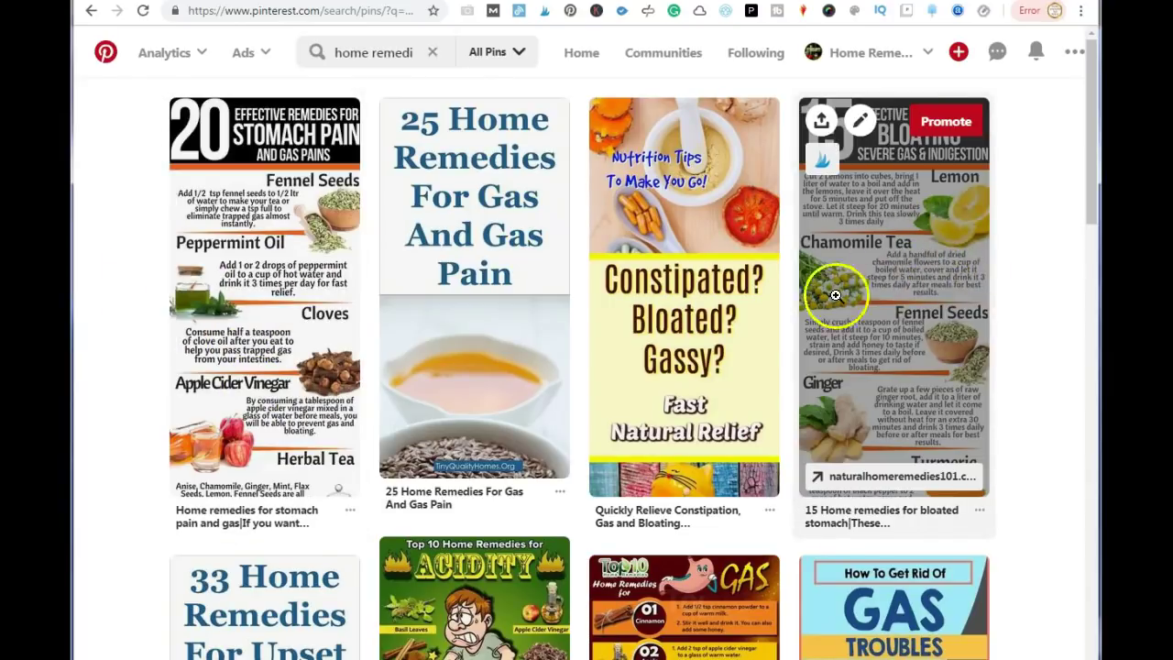
scroll(951, 281, down, 7)
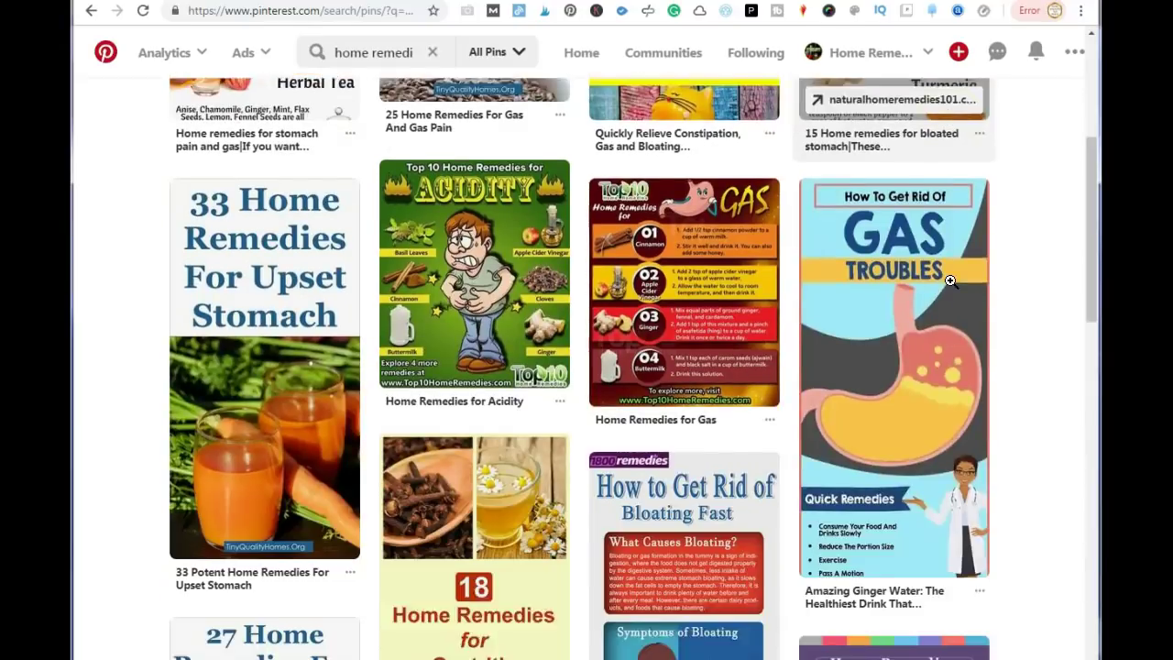
scroll(951, 281, down, 5)
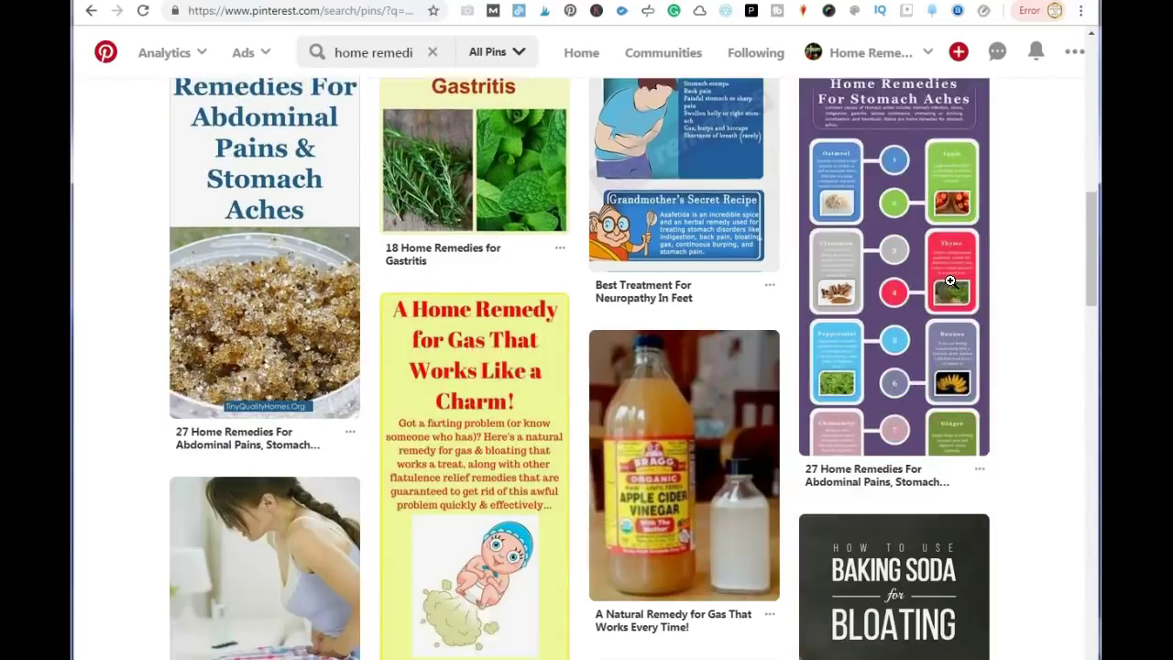
scroll(951, 281, down, 10)
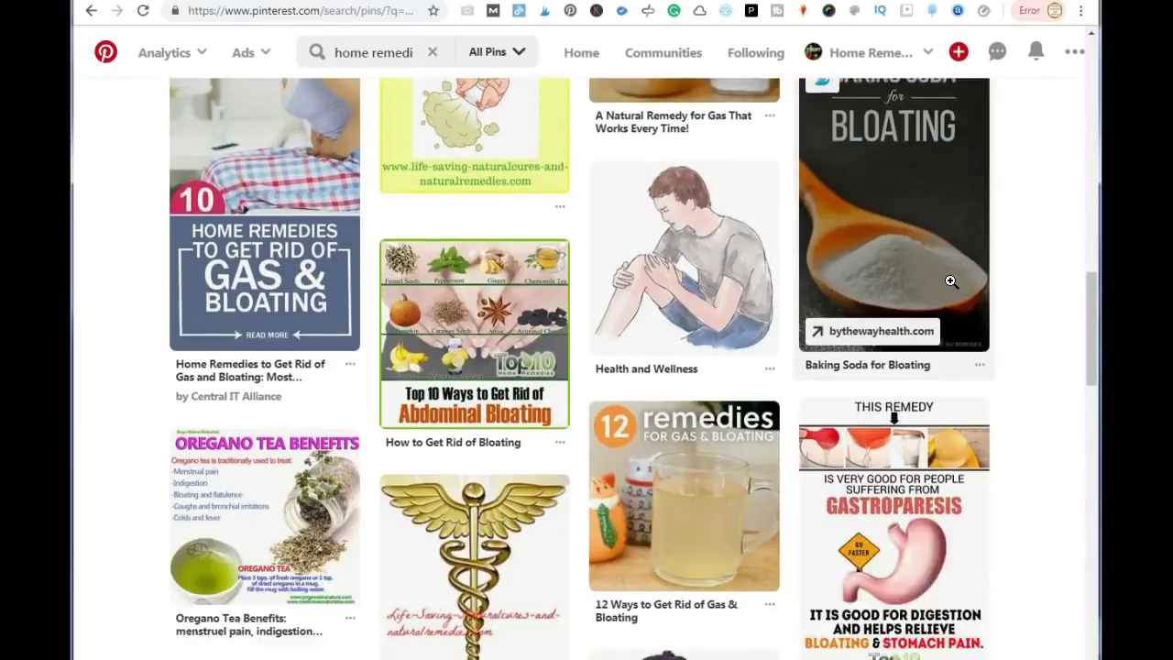
scroll(951, 282, down, 5)
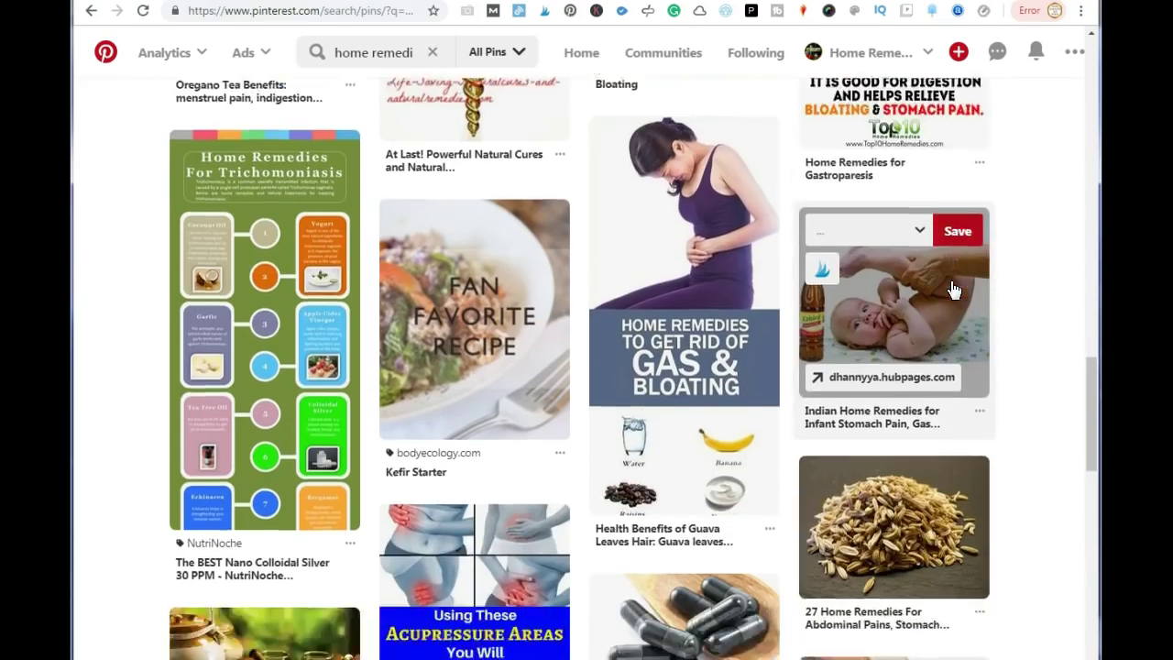
scroll(951, 281, up, 20)
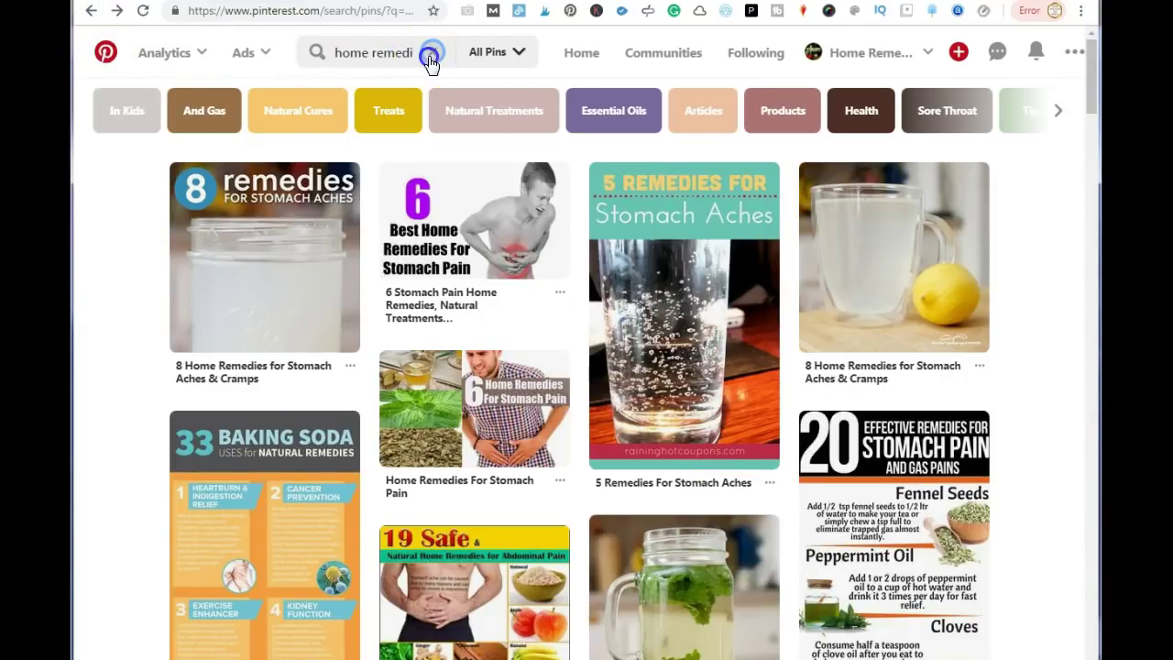
Replace the search with "home remedies for dry skin" and look through the results for pins from naturalhomeremedies101.com
click(430, 61)
click(362, 52)
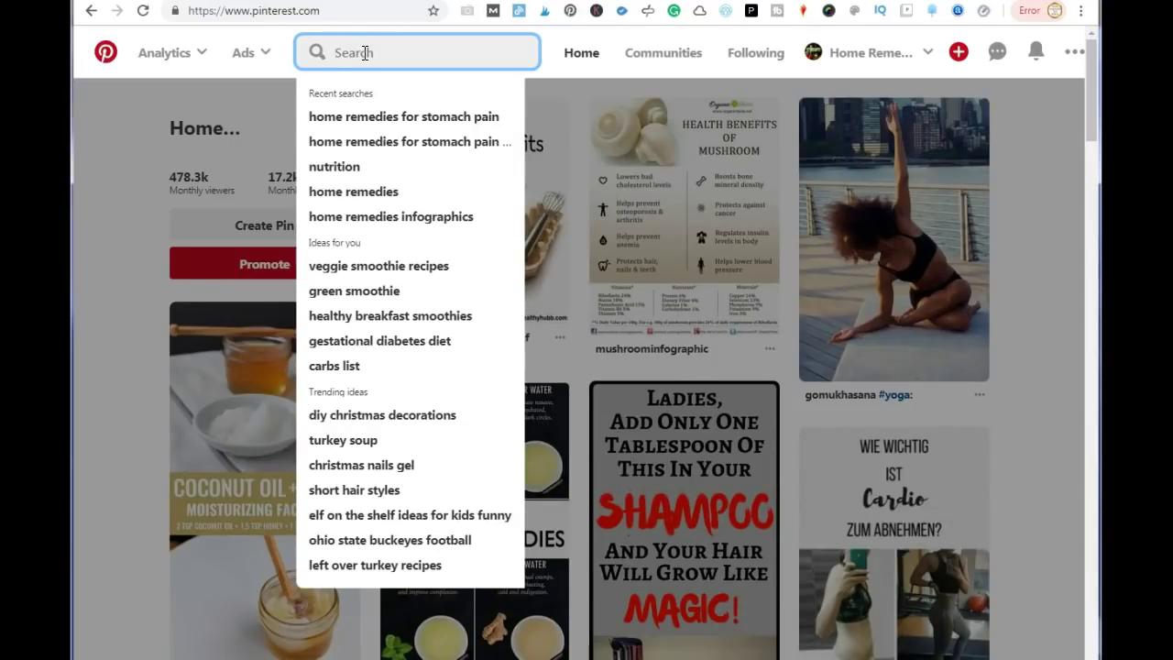
text(home remedies for dry skin)
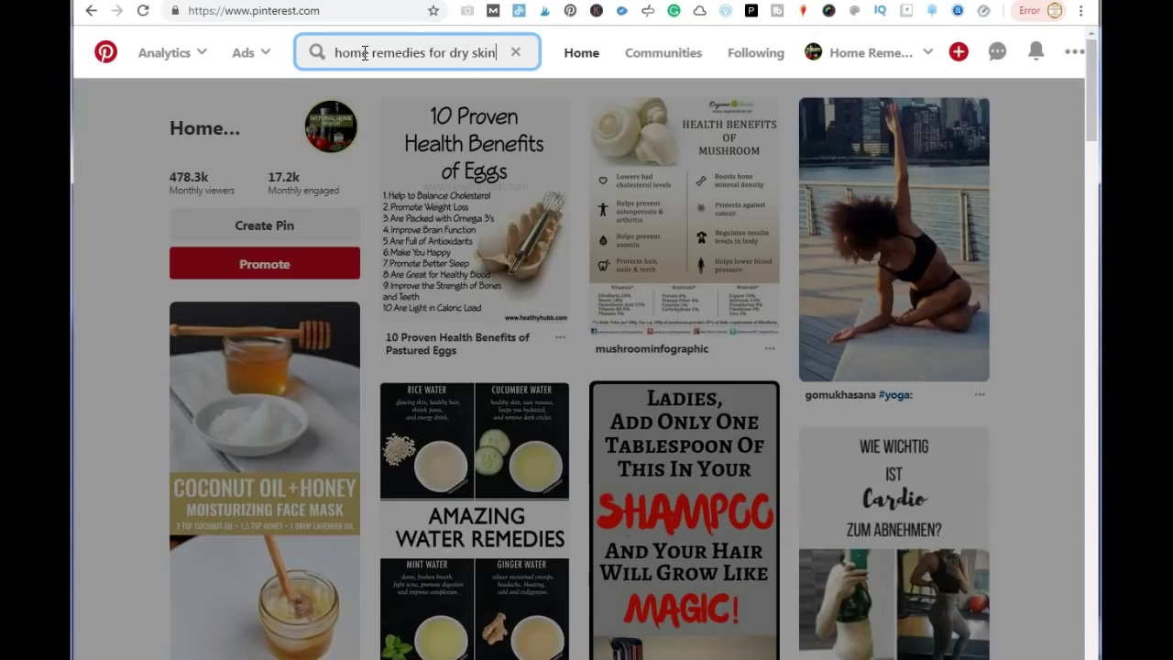
key(Return)
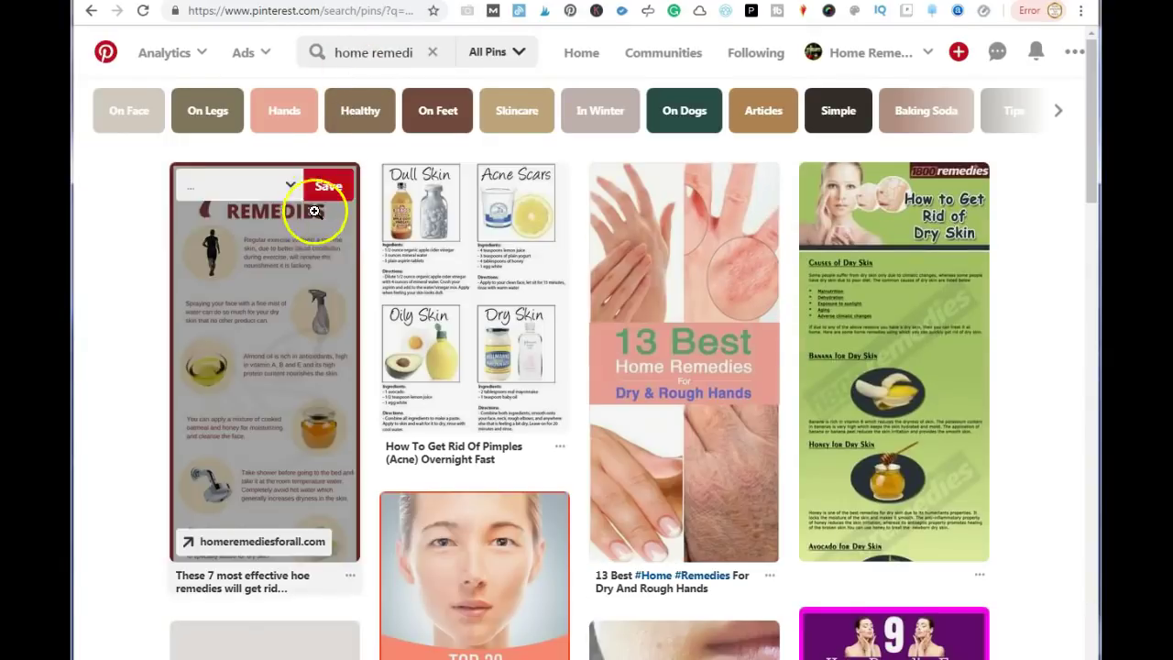
scroll(475, 284, down, 2)
scroll(474, 286, down, 2)
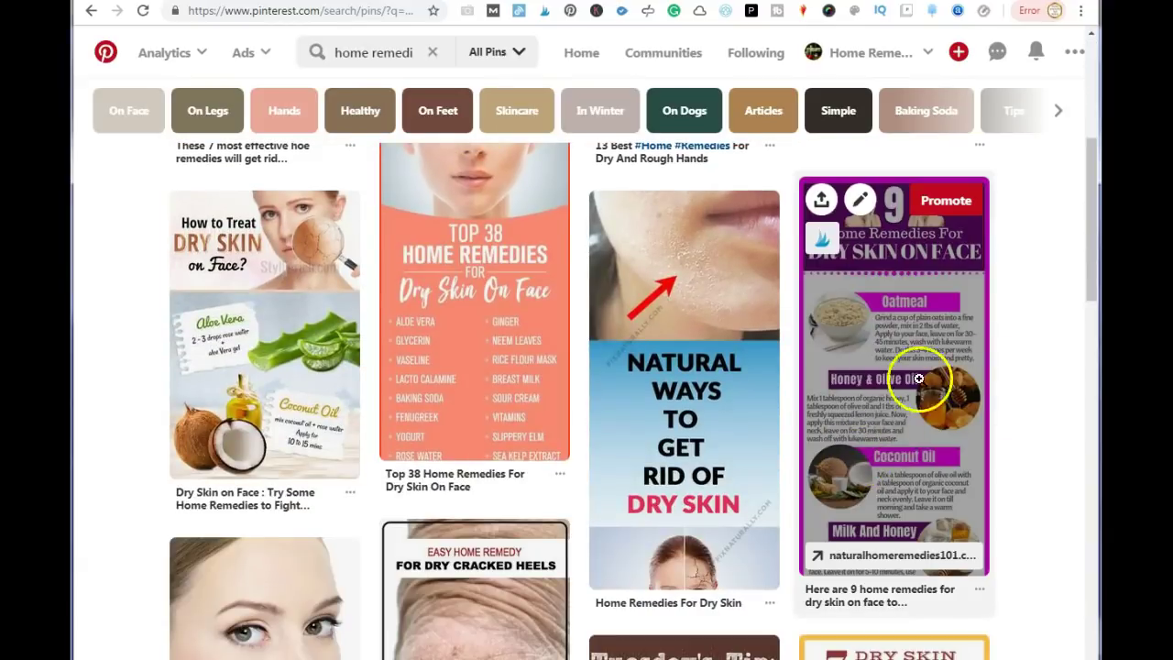
scroll(843, 532, down, 8)
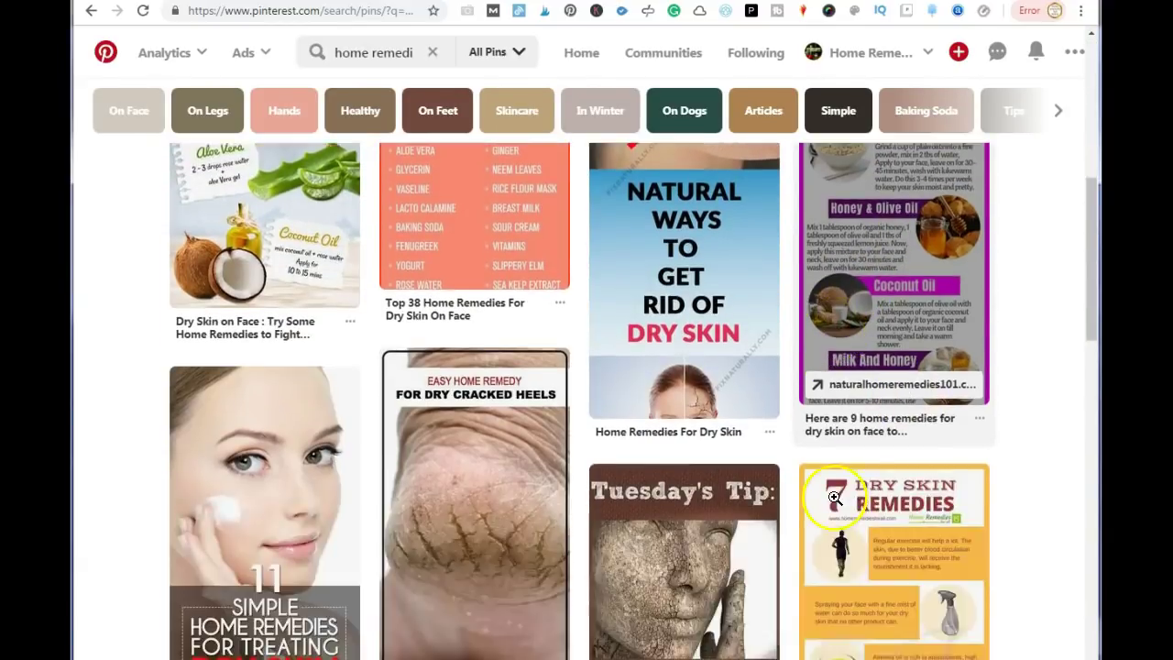
scroll(839, 488, down, 9)
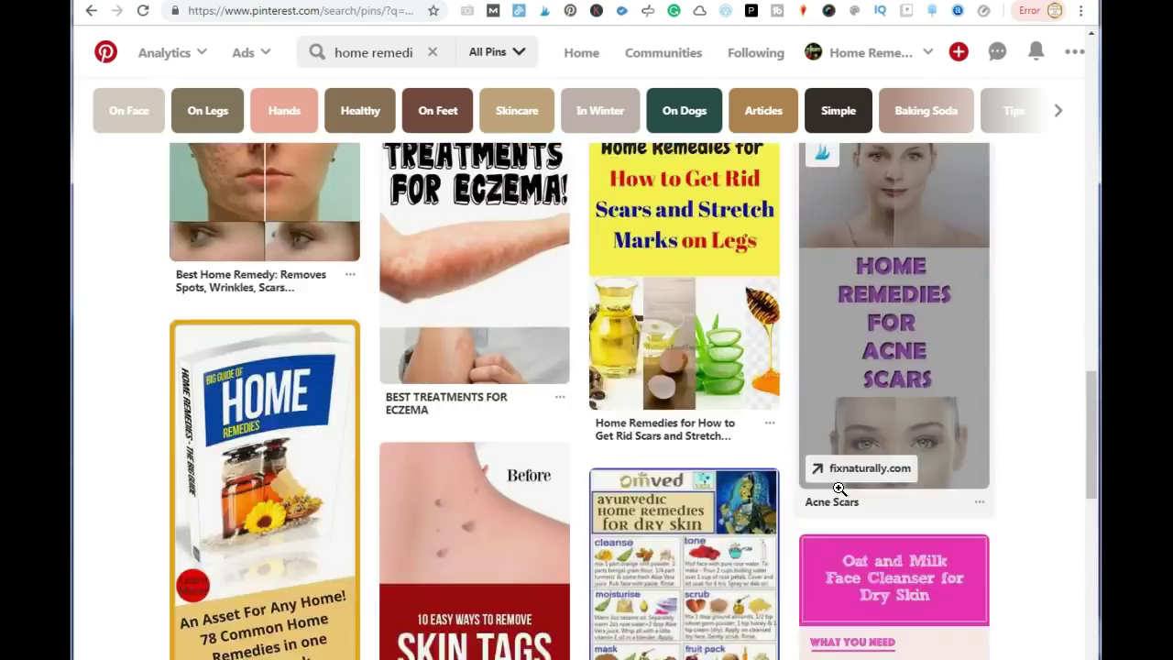
Check the remaining dry skin search results for pins that link to naturalhomeremedies101.com
scroll(841, 483, up, 4)
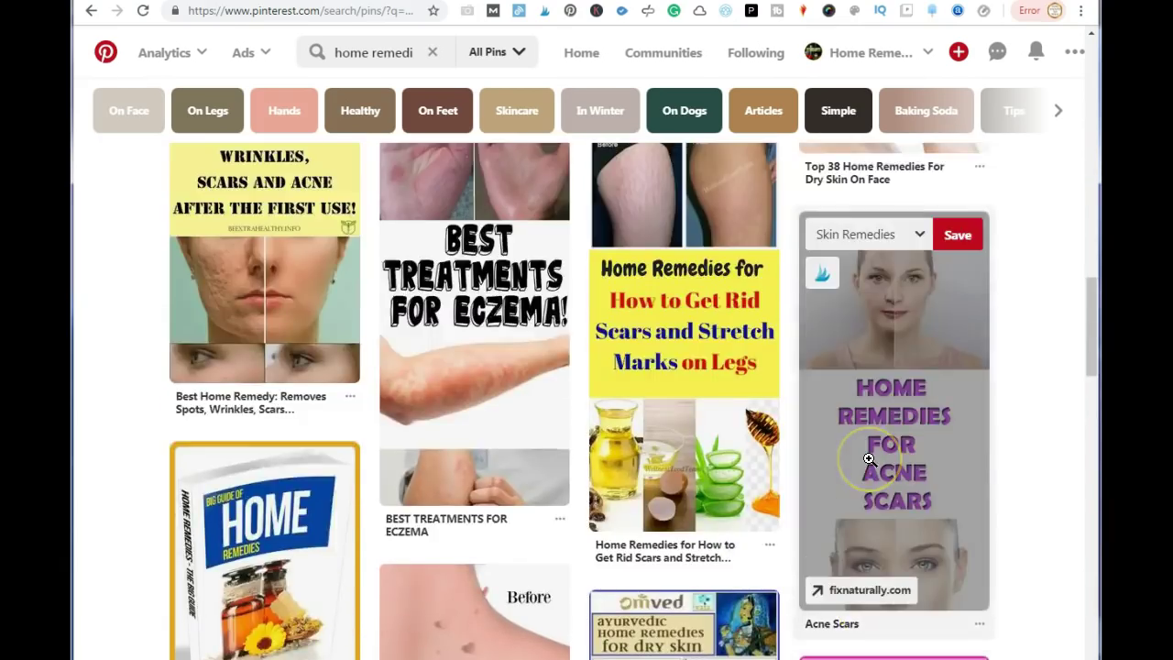
scroll(869, 458, down, 12)
scroll(866, 459, up, 20)
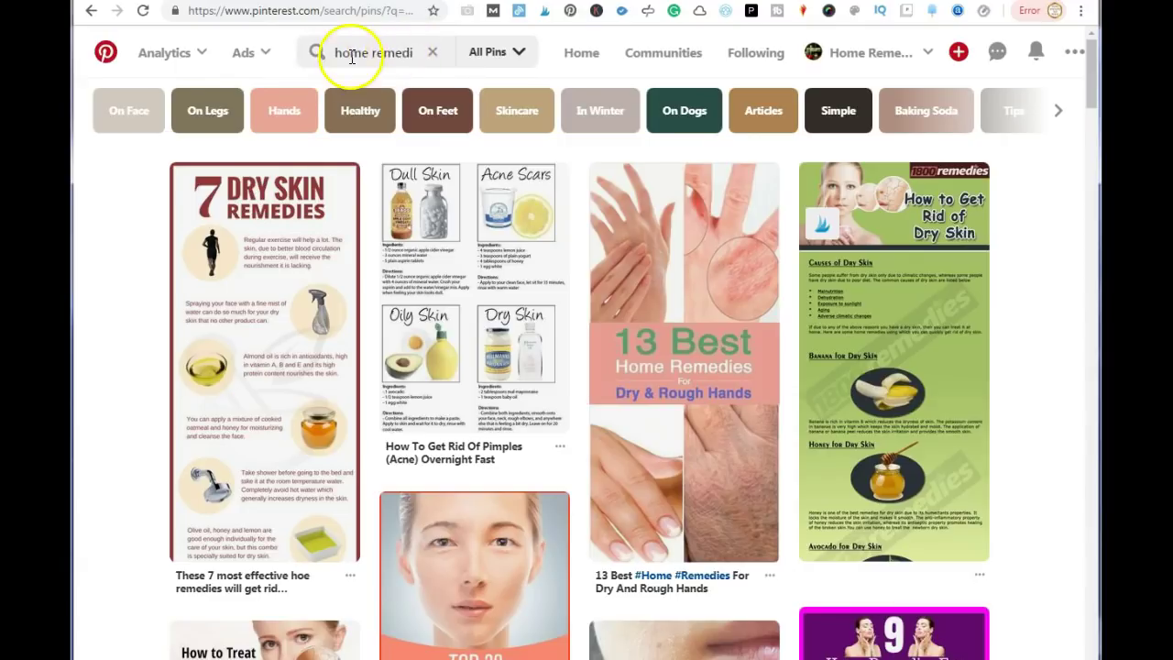
Narrow the dry skin search with the "On Face" suggestion and look through the resulting pins for the site's own
click(128, 113)
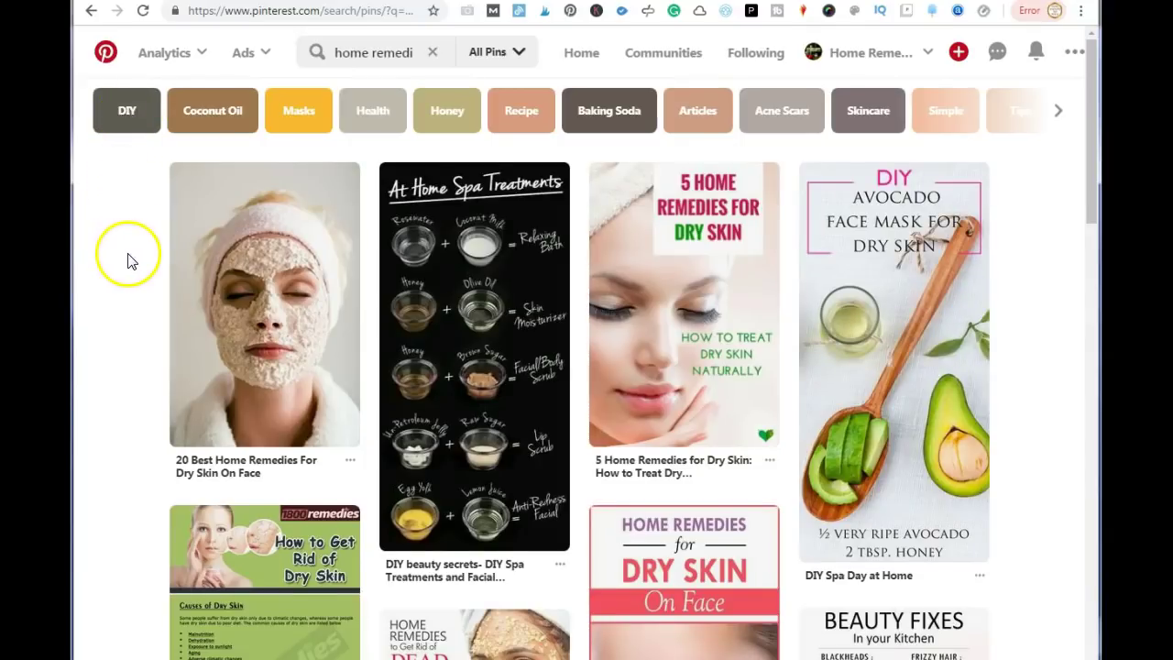
scroll(133, 265, down, 10)
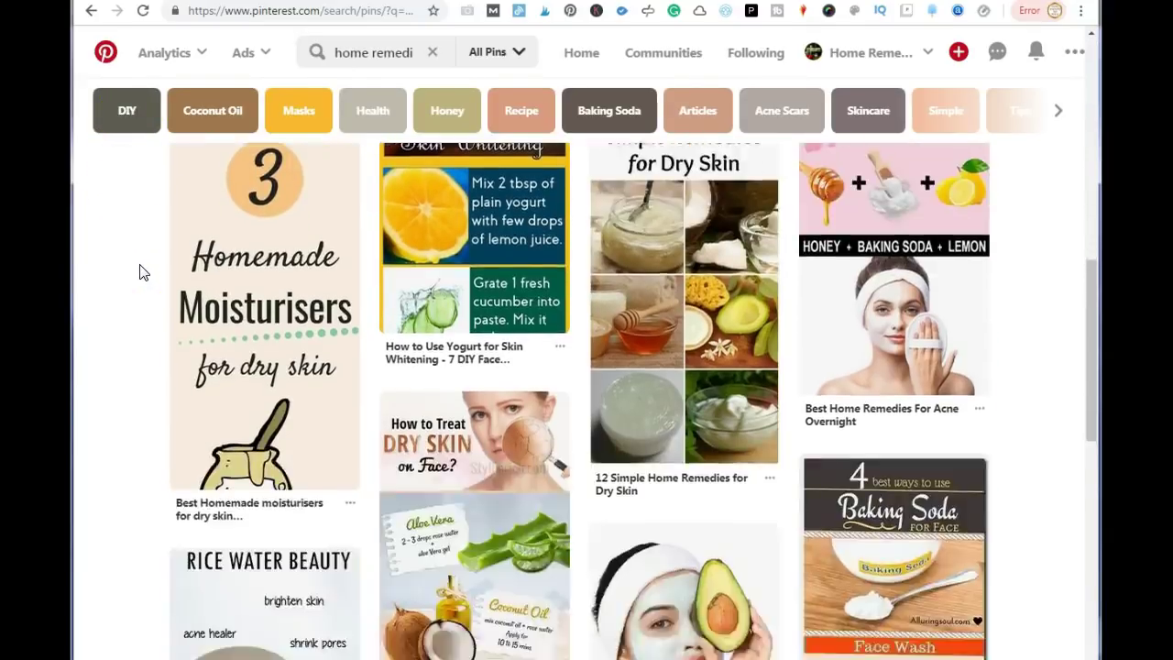
scroll(140, 272, down, 10)
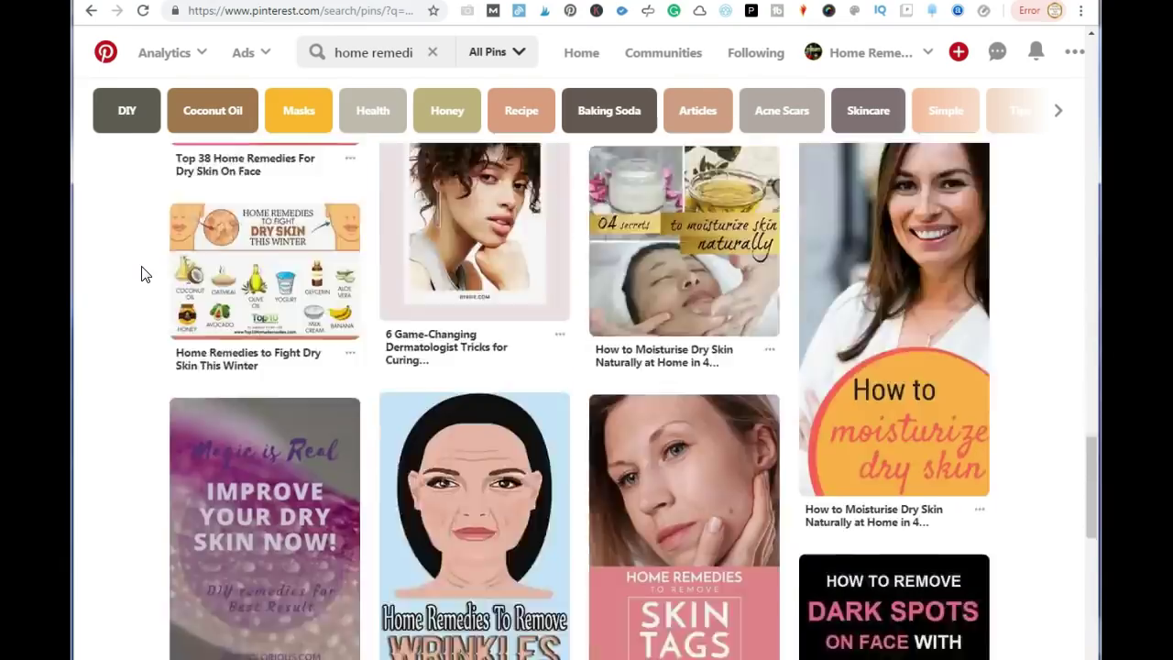
scroll(142, 274, down, 15)
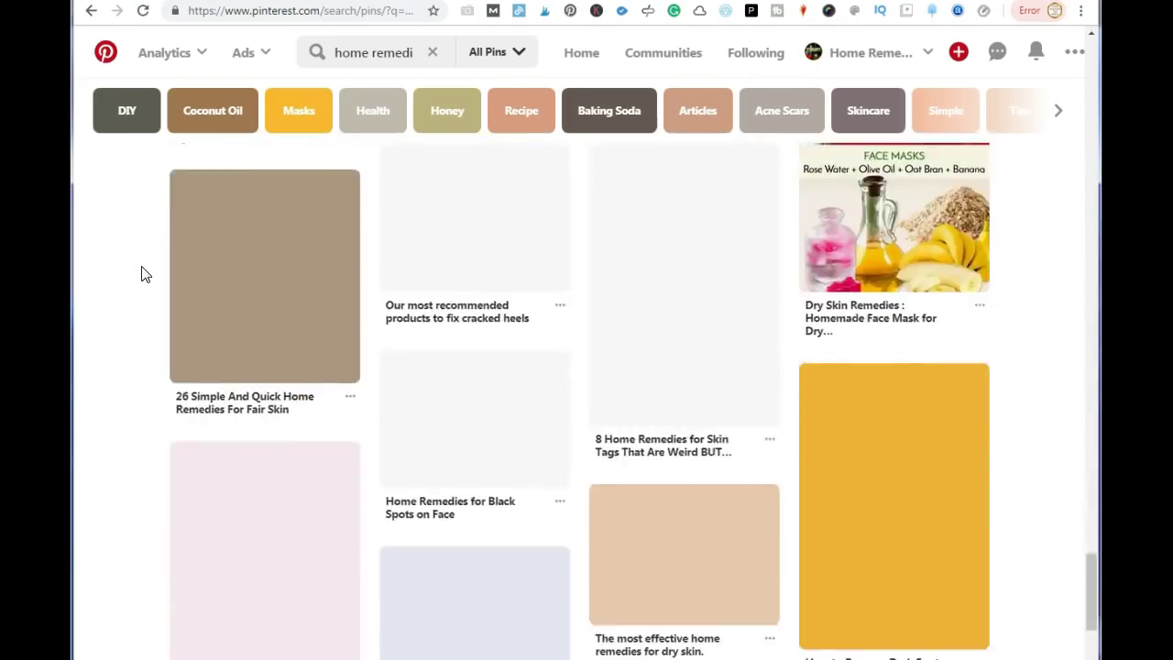
scroll(142, 274, up, 20)
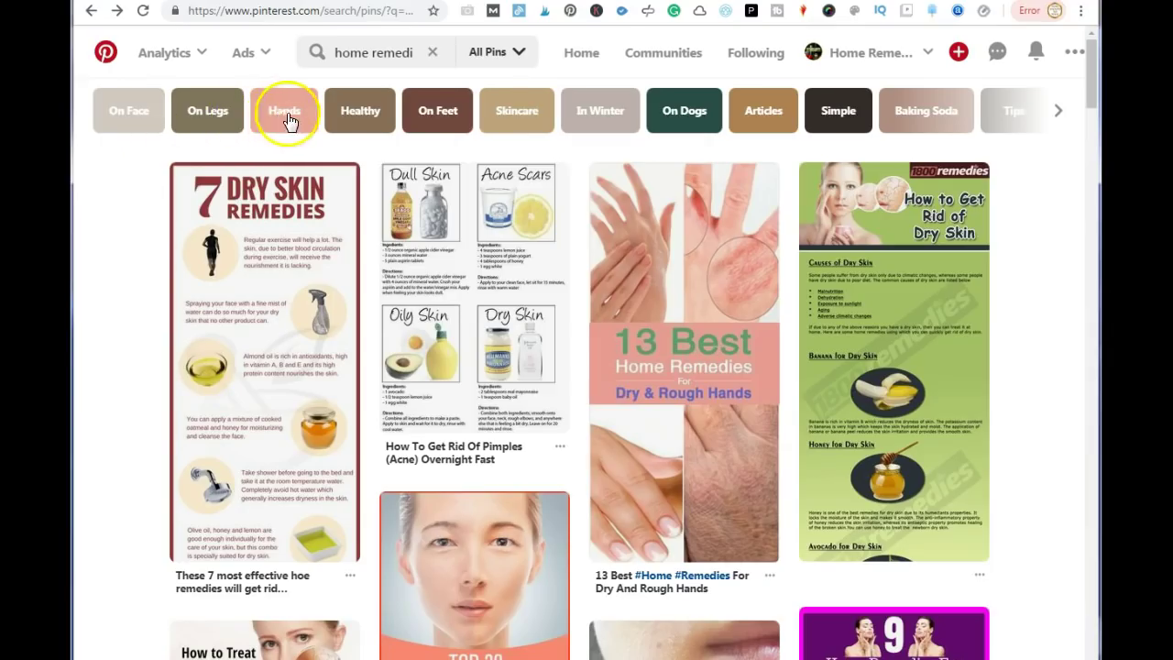
Extend the dry skin search to "home remedies for dry skin on hands" and run it
drag(362, 52, 518, 52)
click(410, 52)
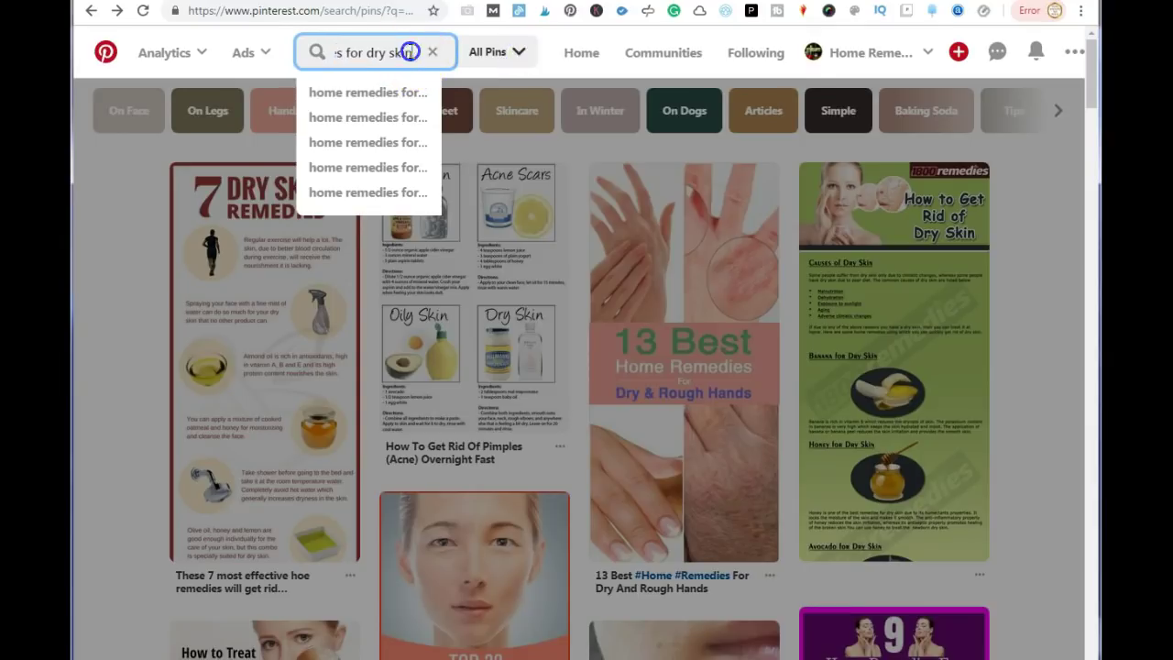
text(o)
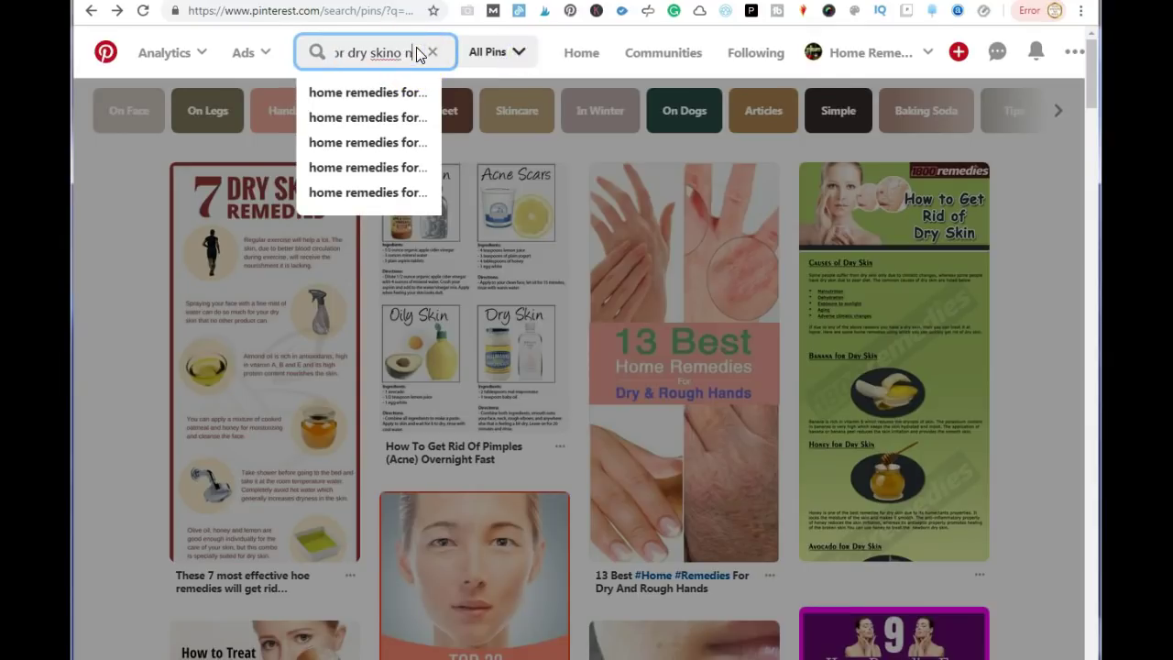
key(BackSpace)
text(on hands)
key(Return)
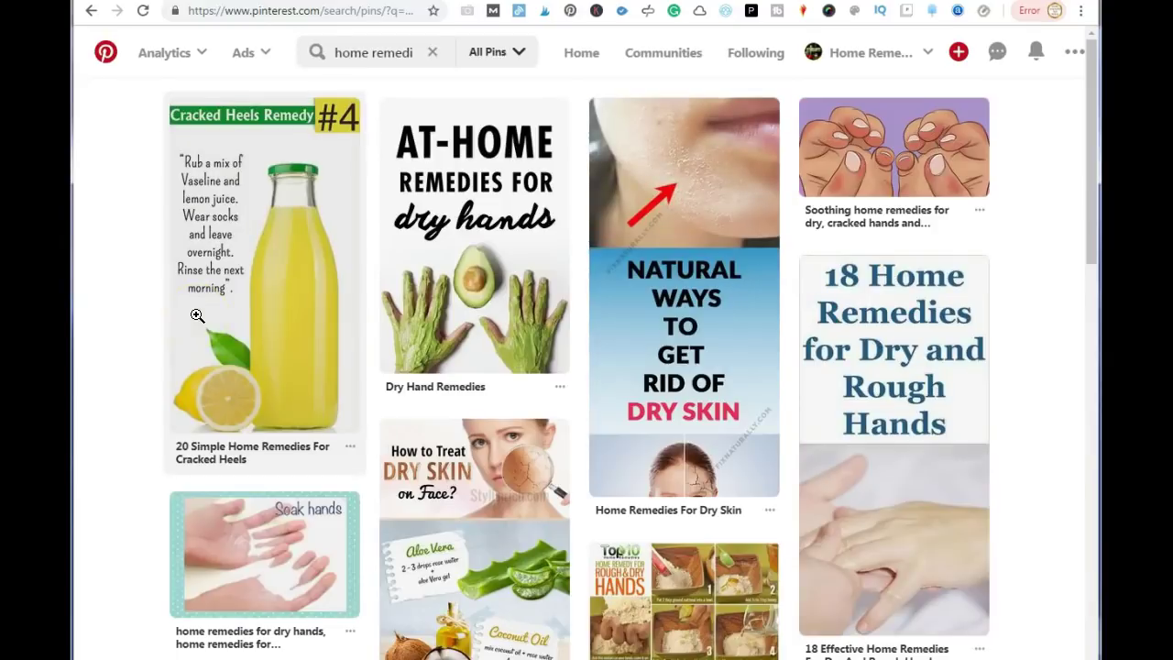
Look through the dry skin on hands results for pins that link to naturalhomeremedies101.com
scroll(197, 316, down, 5)
scroll(843, 263, down, 2)
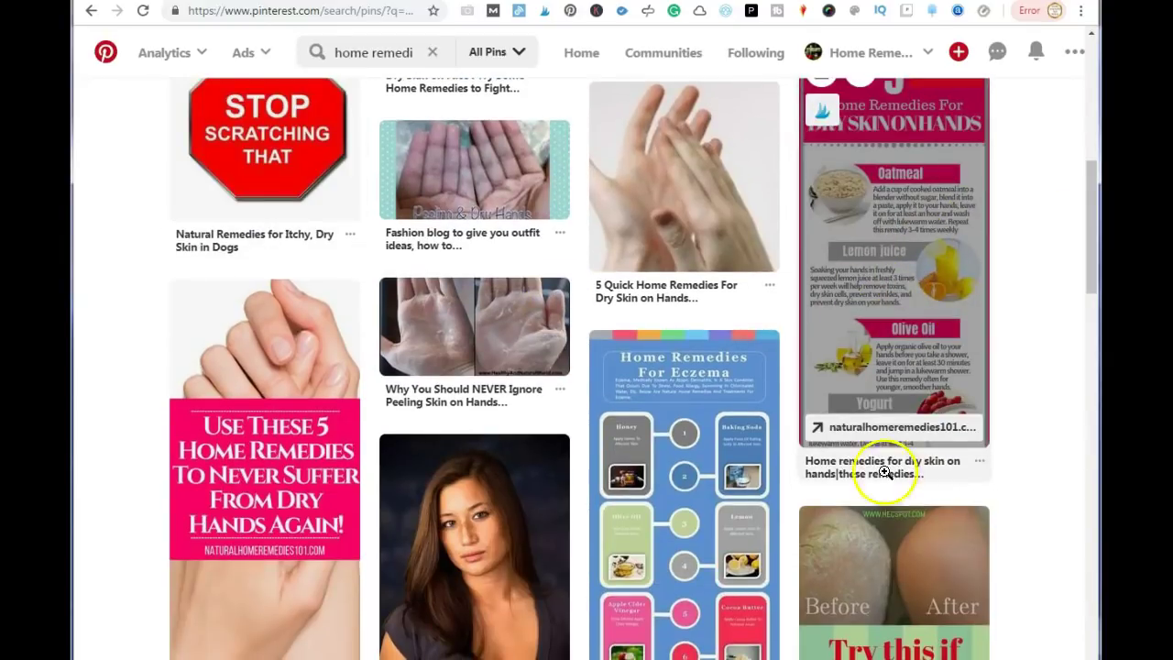
scroll(208, 492, down, 5)
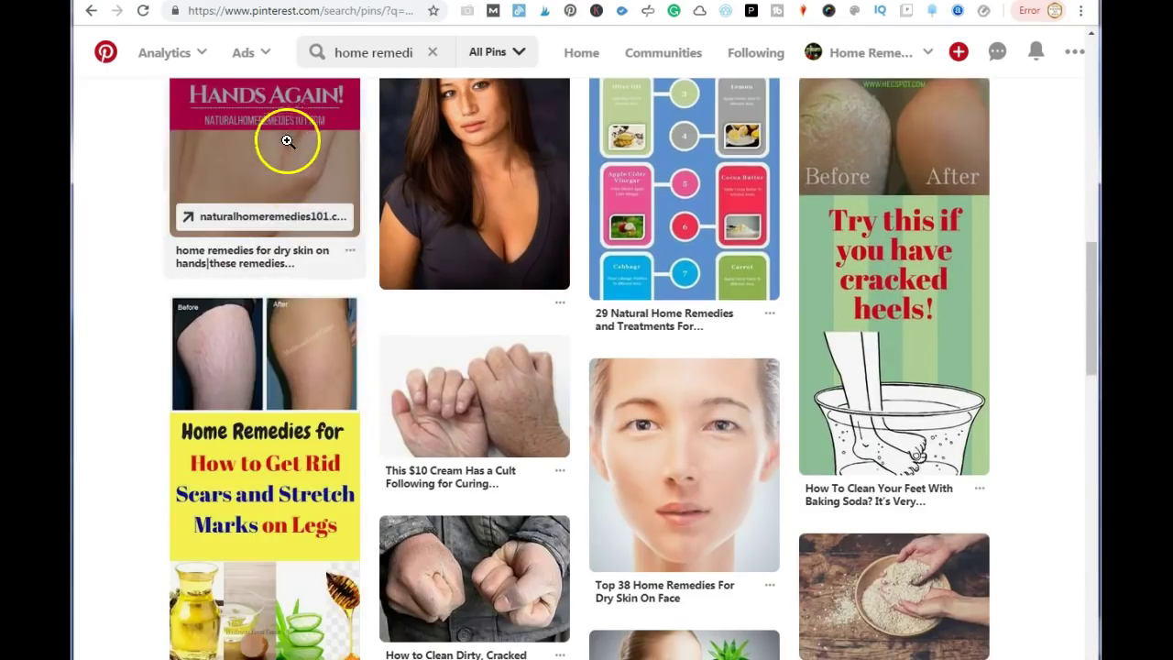
scroll(445, 385, down, 8)
scroll(440, 385, up, 10)
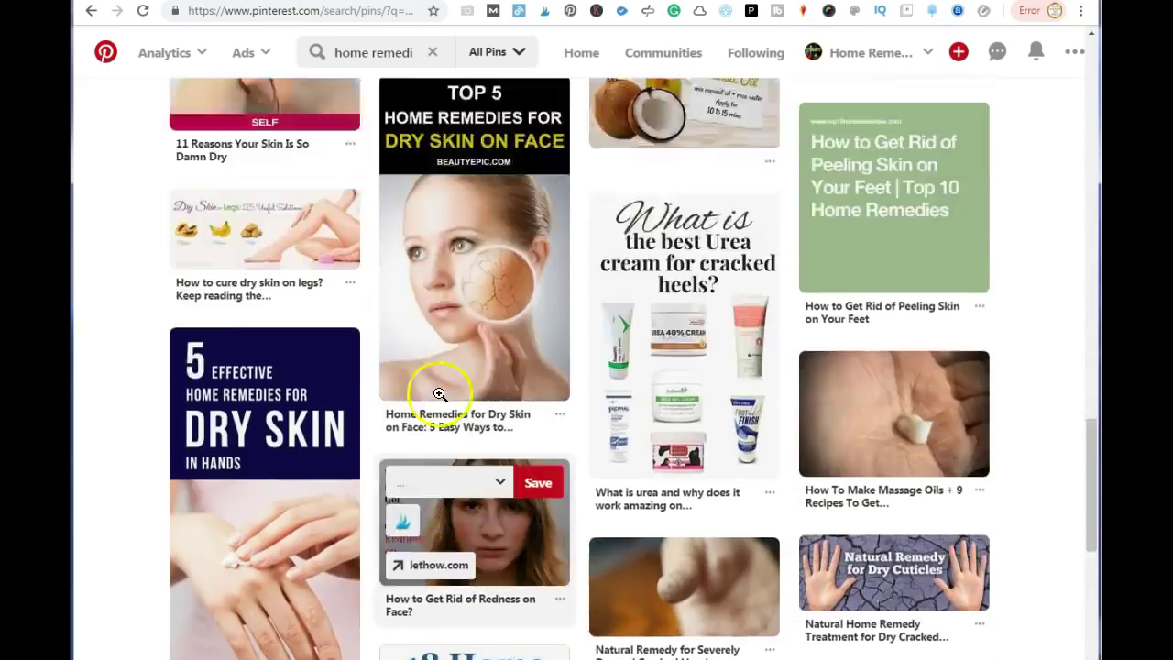
scroll(437, 390, up, 5)
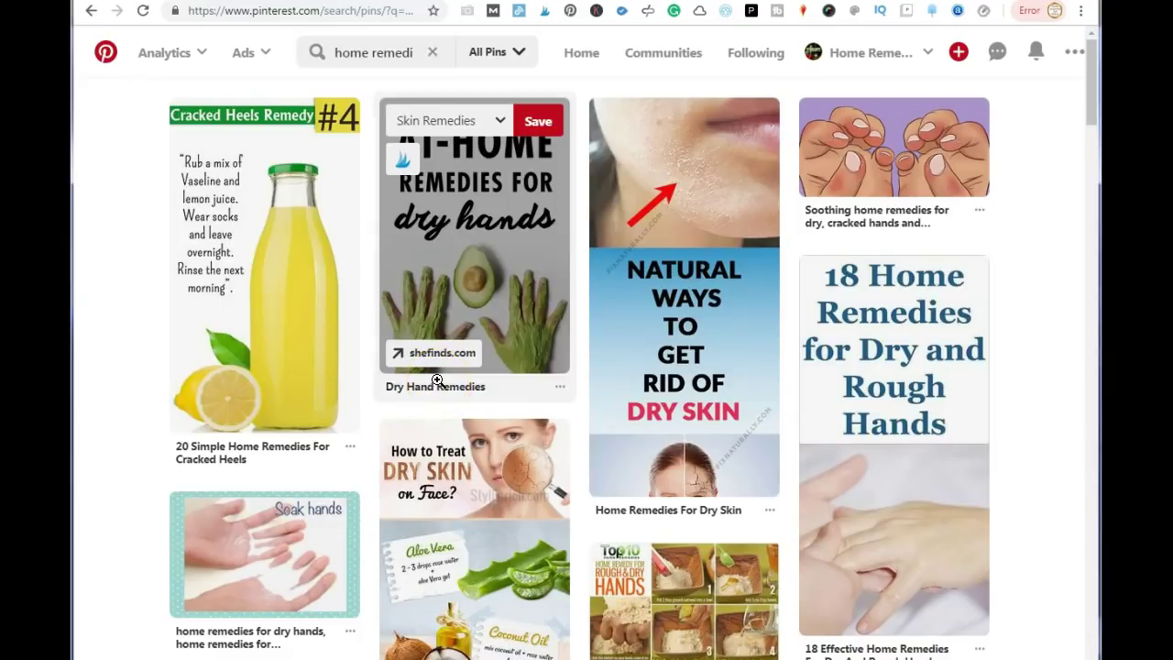
Clear the current search and search Pinterest for "natural home remedies for dandruff"
click(432, 53)
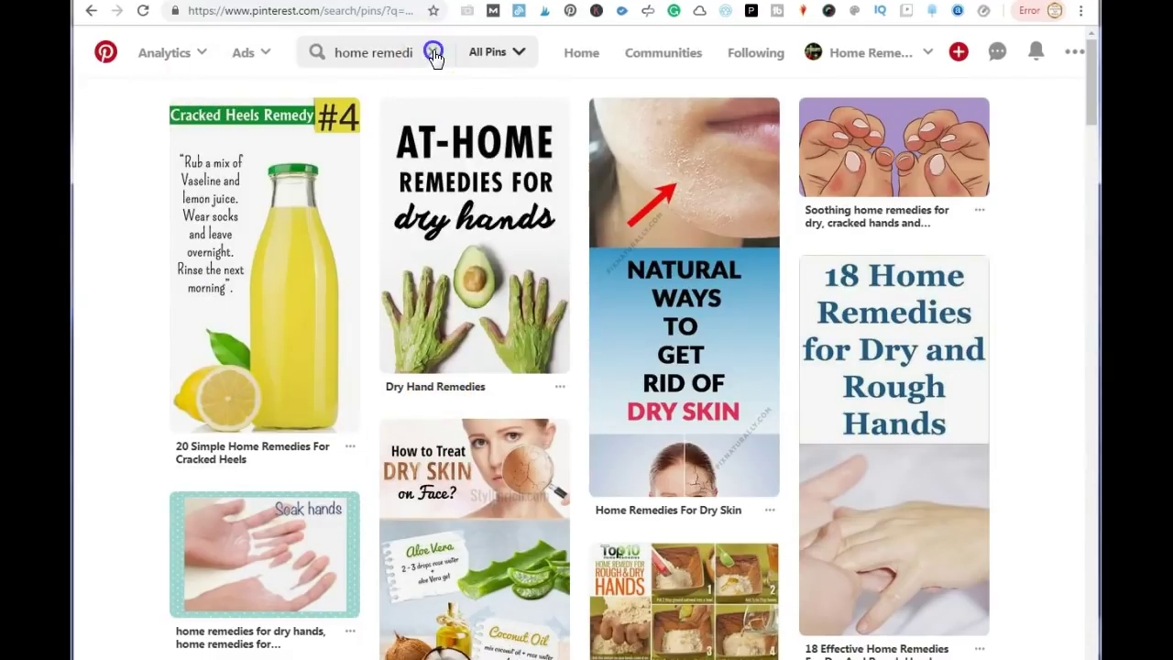
click(352, 52)
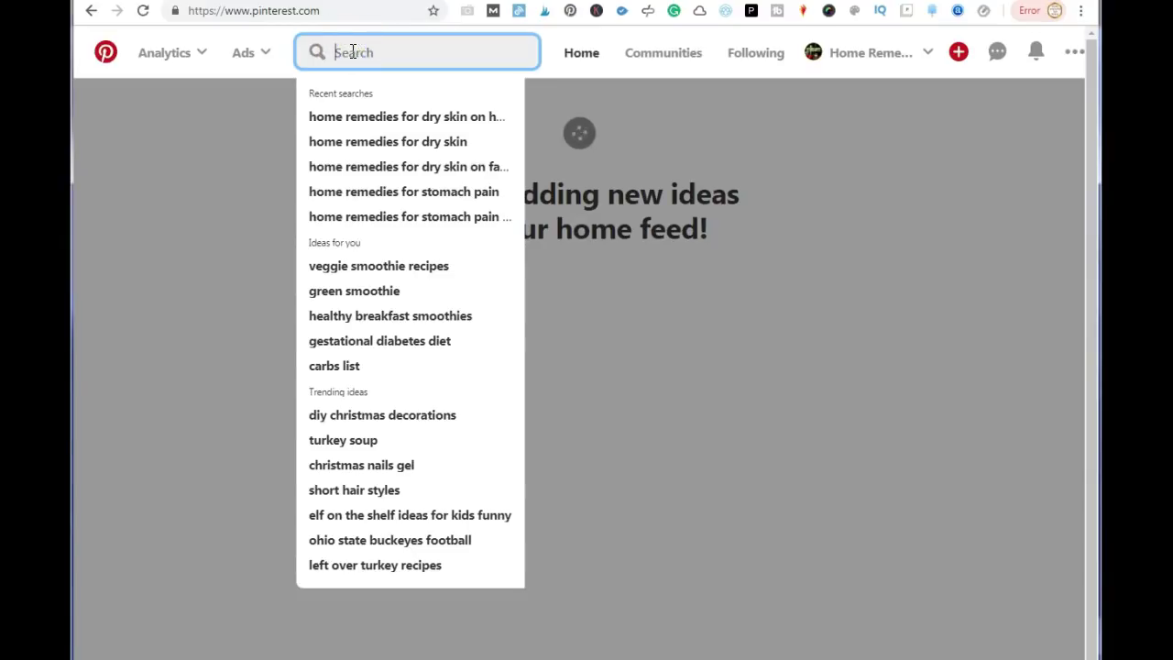
text(natural home remedies for)
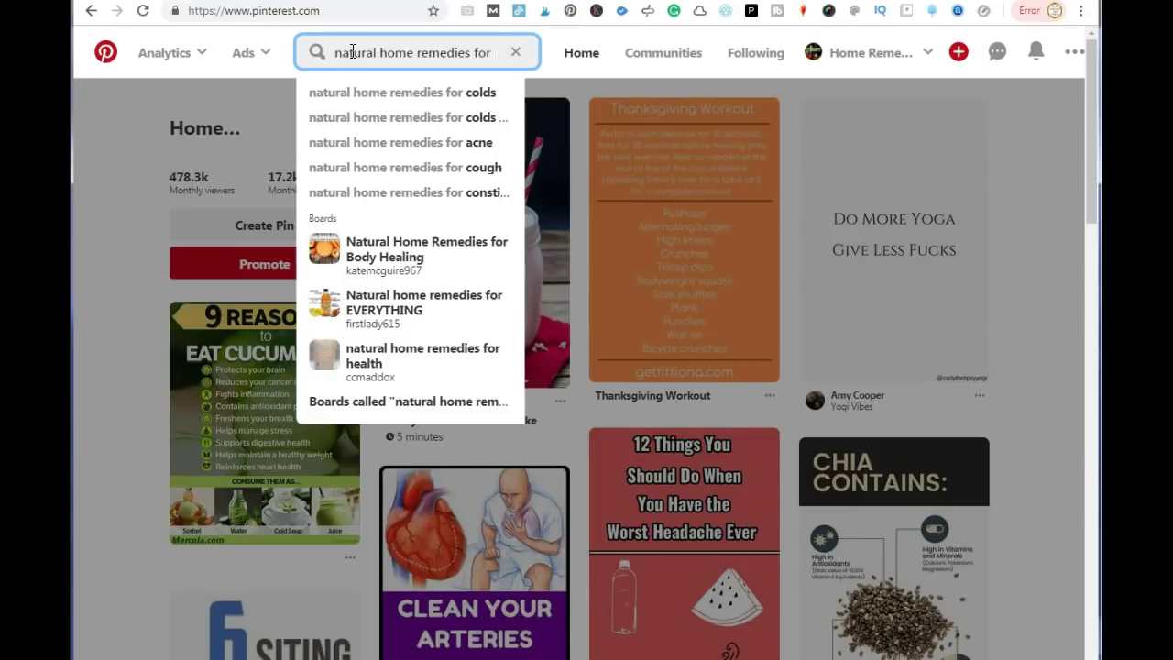
text(dandruff)
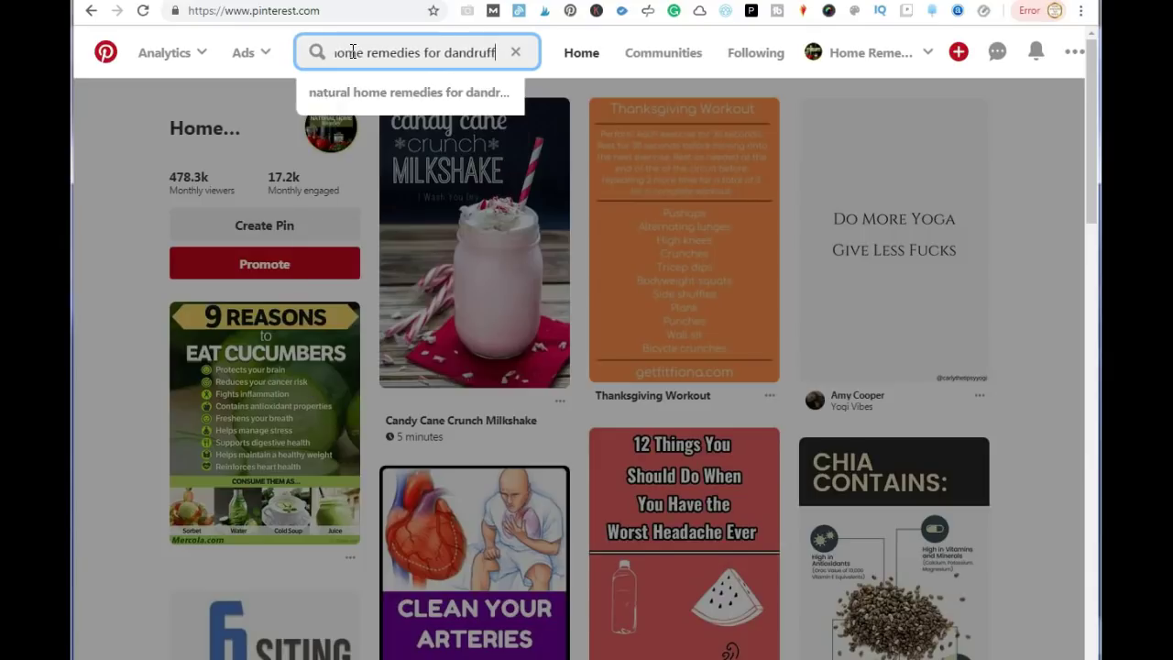
key(Return)
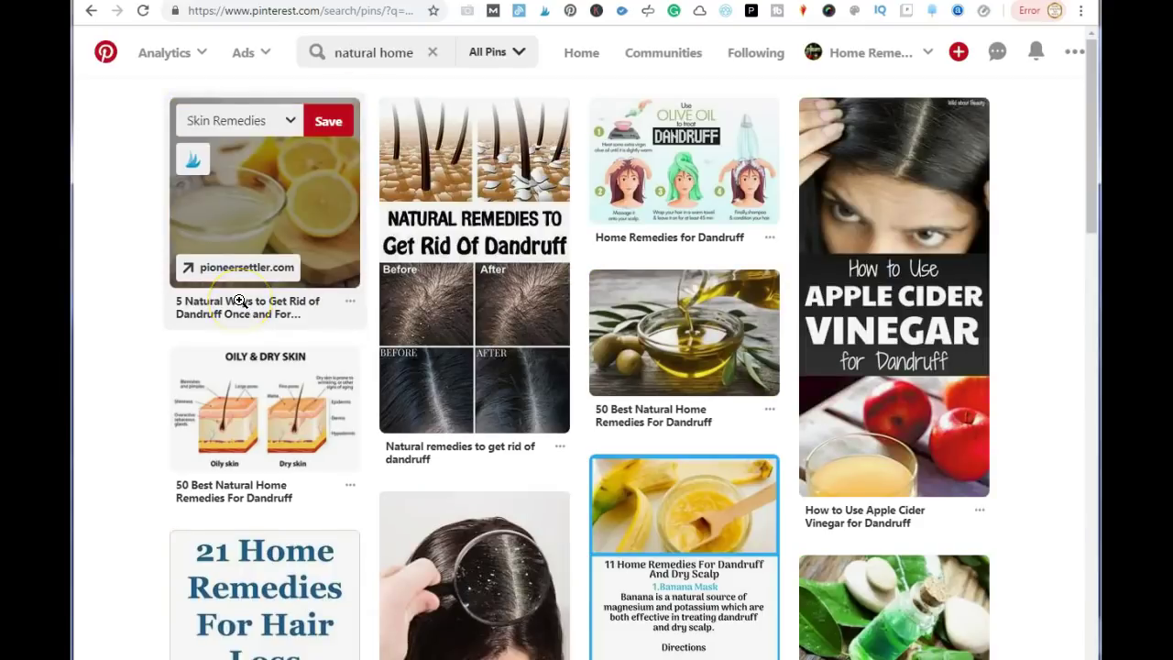
Look through the dandruff search results for pins that link to naturalhomeremedies101.com
scroll(240, 301, down, 2)
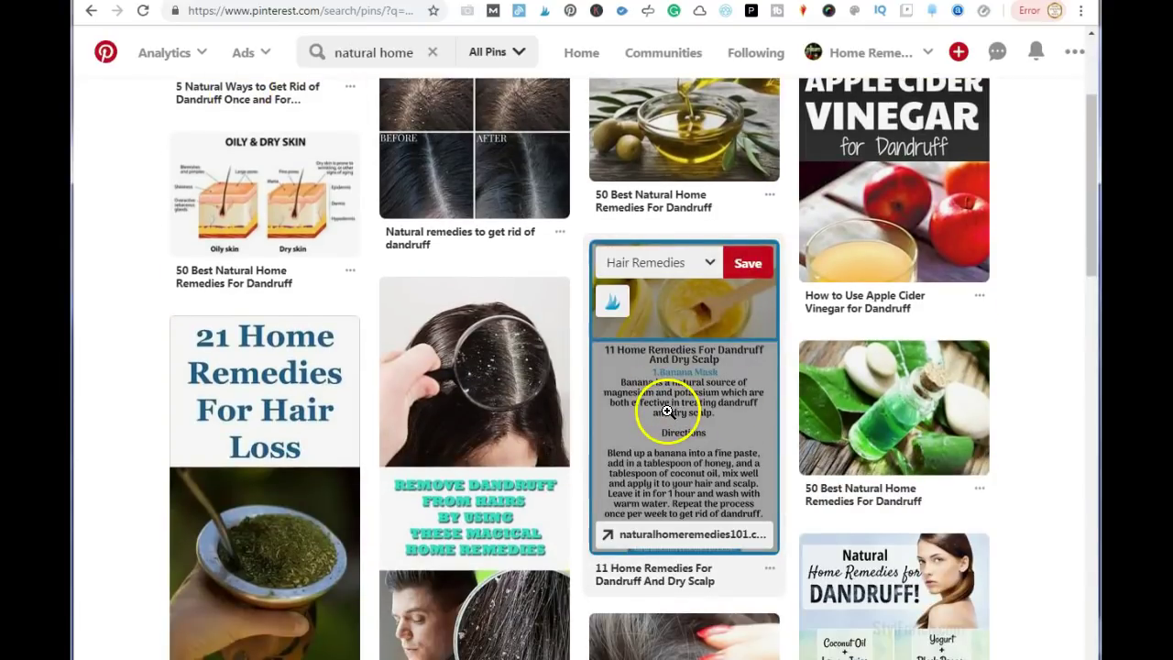
click(748, 263)
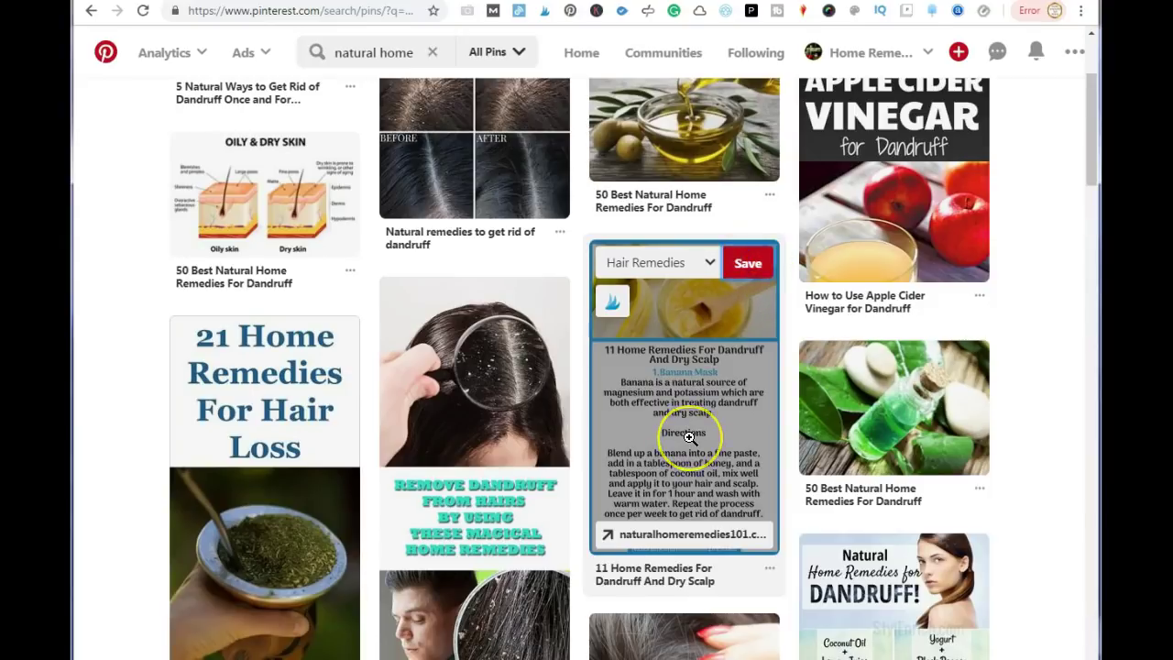
scroll(689, 437, down, 12)
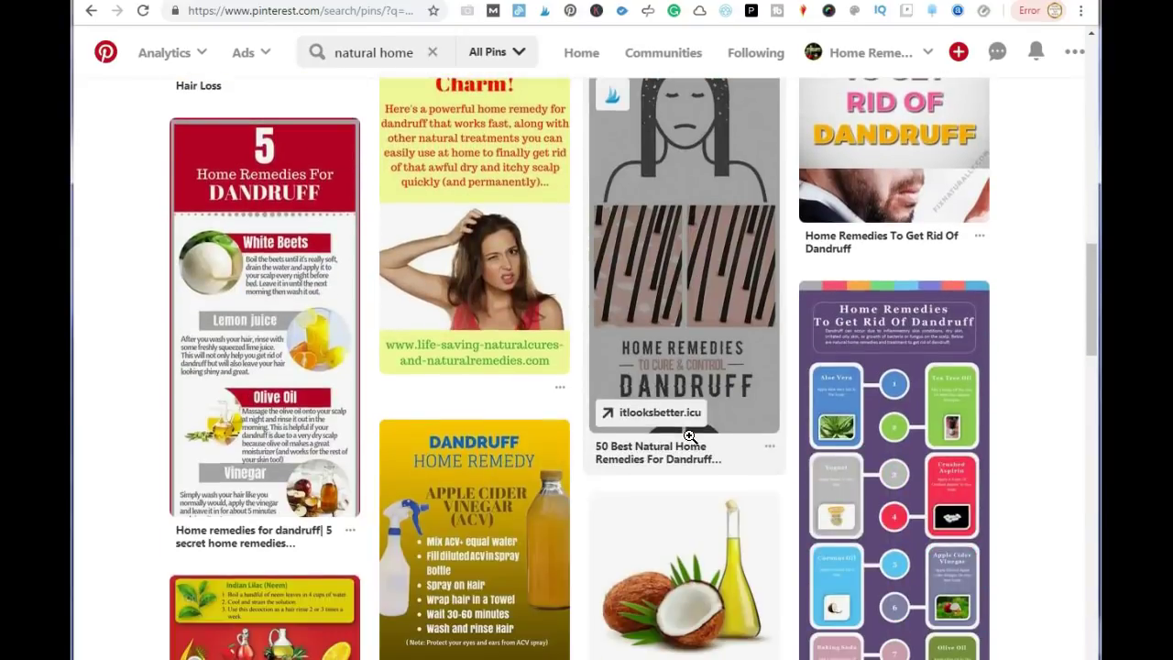
scroll(254, 335, down, 8)
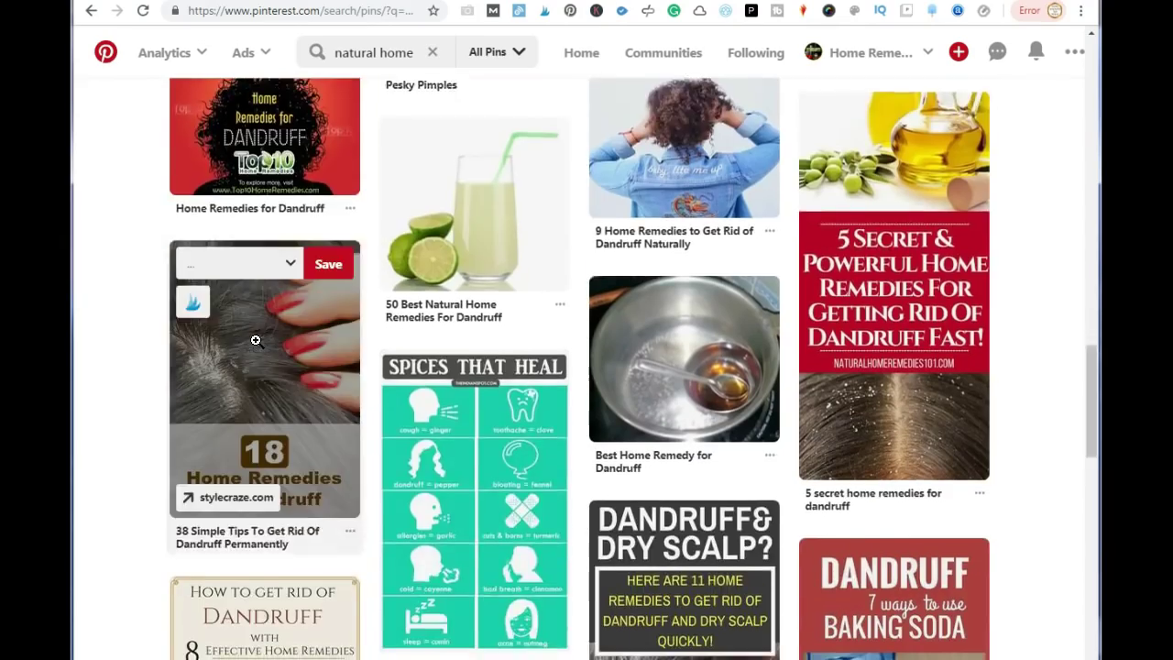
scroll(258, 340, down, 2)
scroll(667, 469, up, 2)
scroll(666, 472, up, 15)
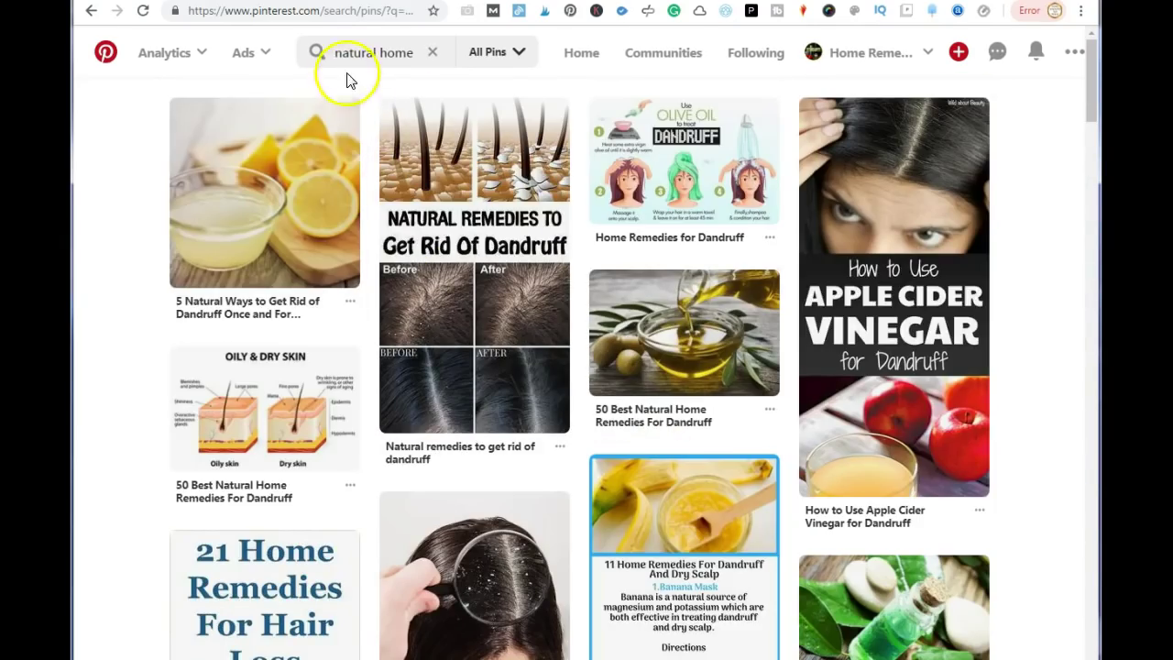
Remove "natural" from the search so that it reads "home remedies for dandruff"
click(427, 68)
drag(412, 52, 249, 53)
click(378, 52)
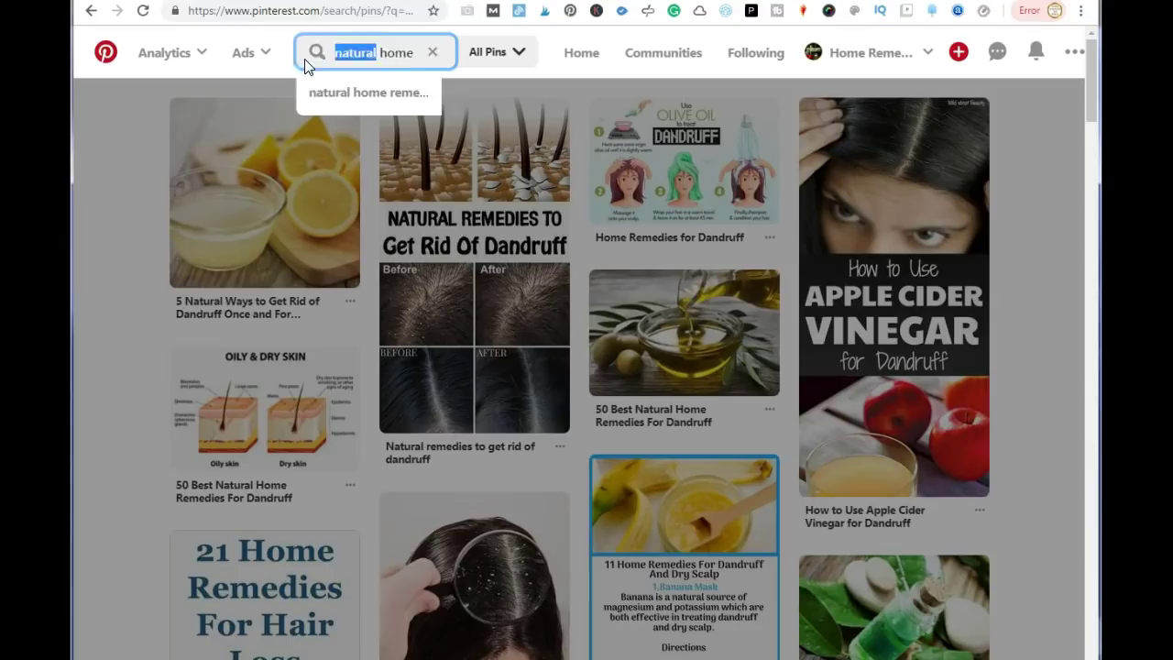
key(BackSpace)
drag(335, 53, 430, 55)
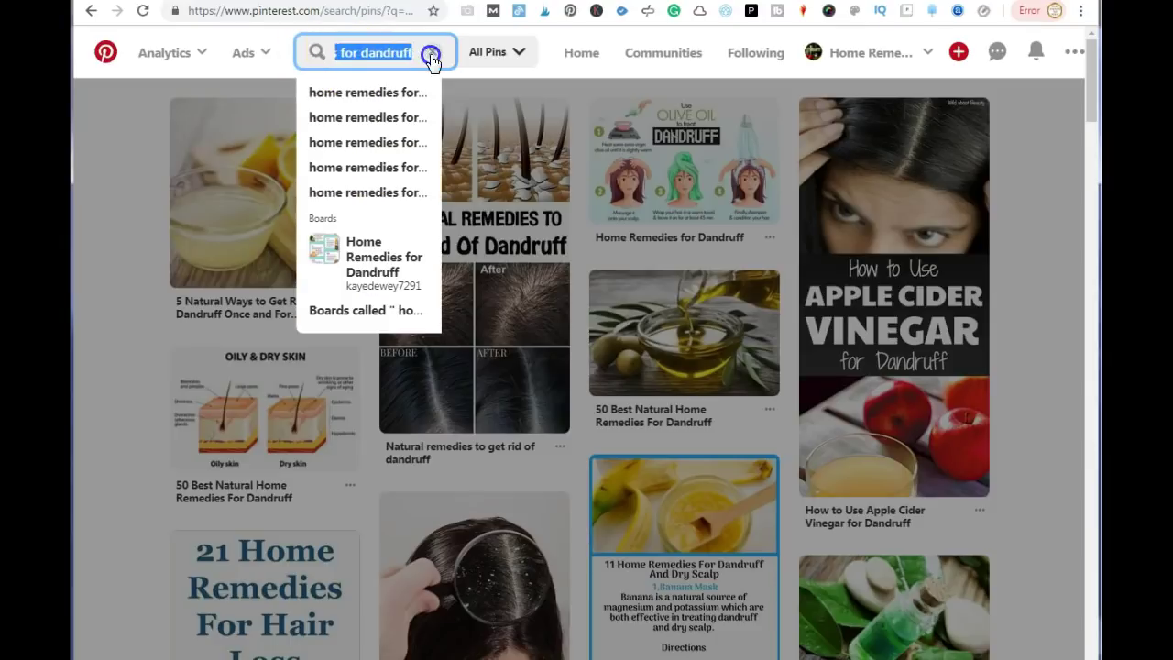
click(415, 55)
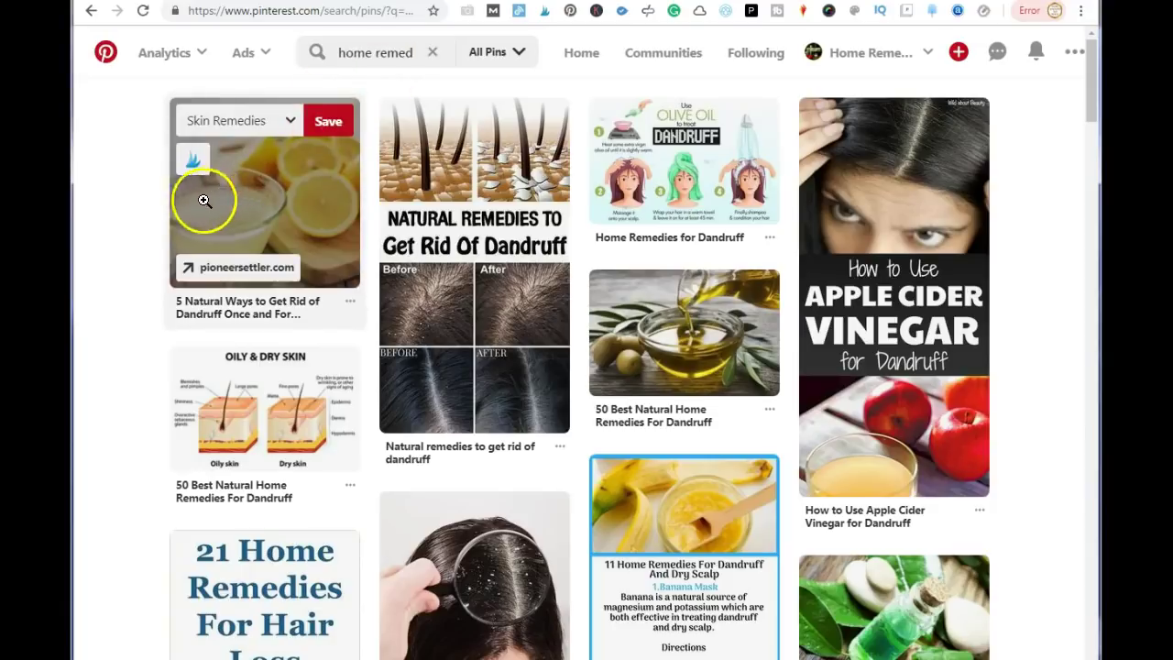
Extend the search to "home remedies for dandruff and dry scalp" and run it
click(395, 53)
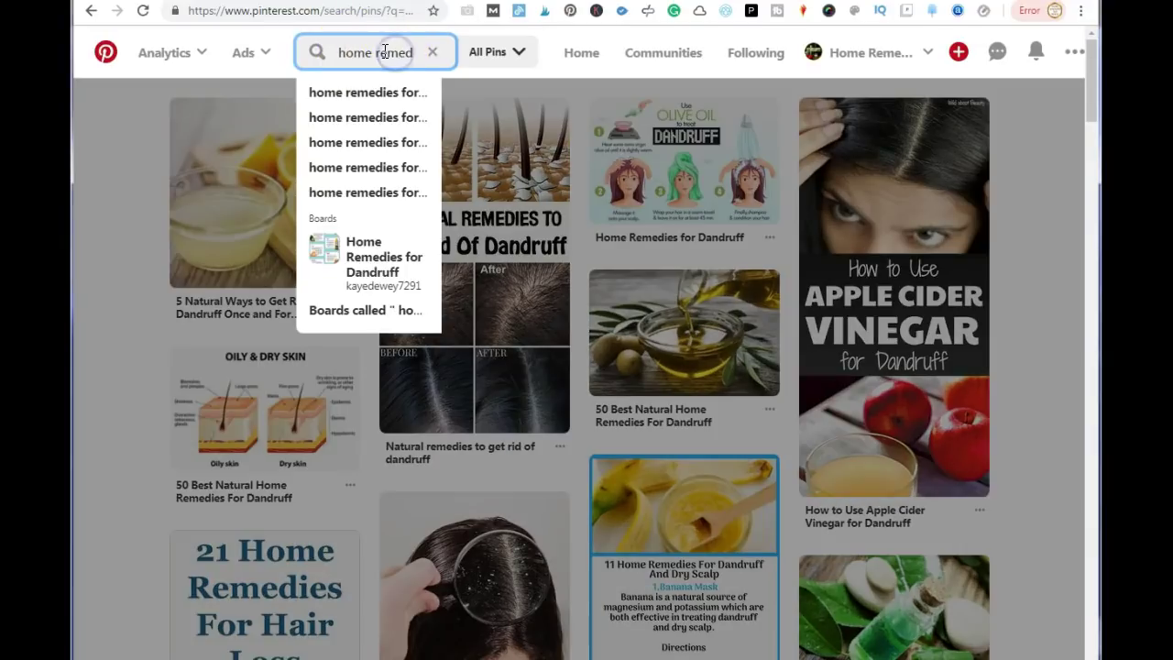
drag(381, 52, 430, 53)
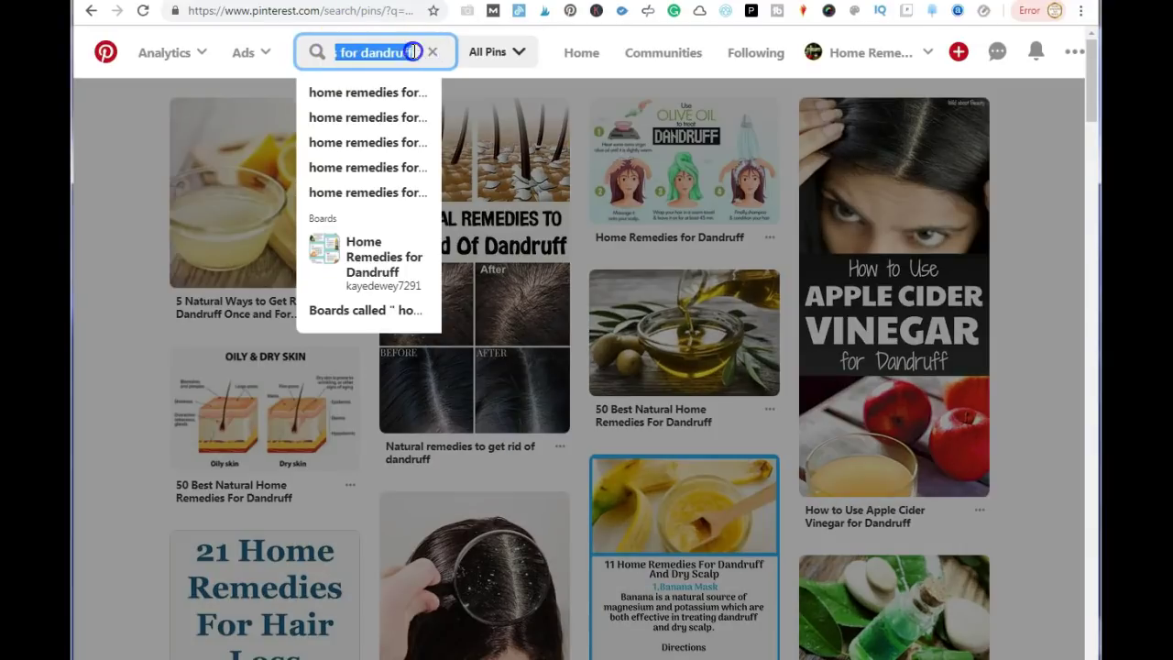
click(418, 54)
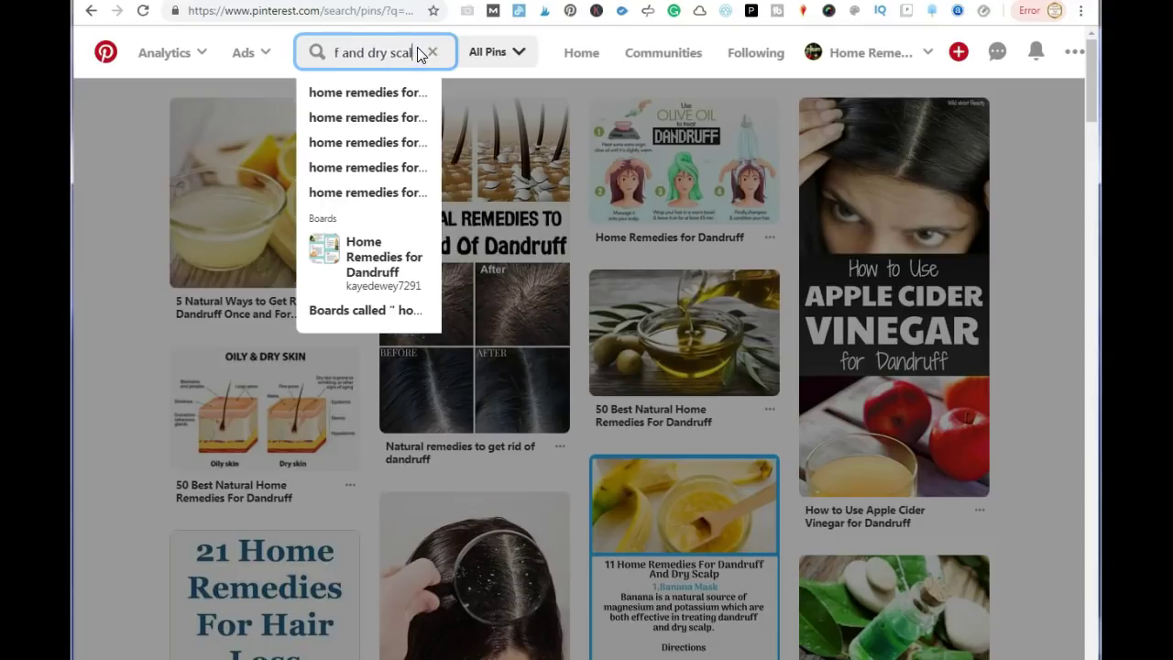
key(Return)
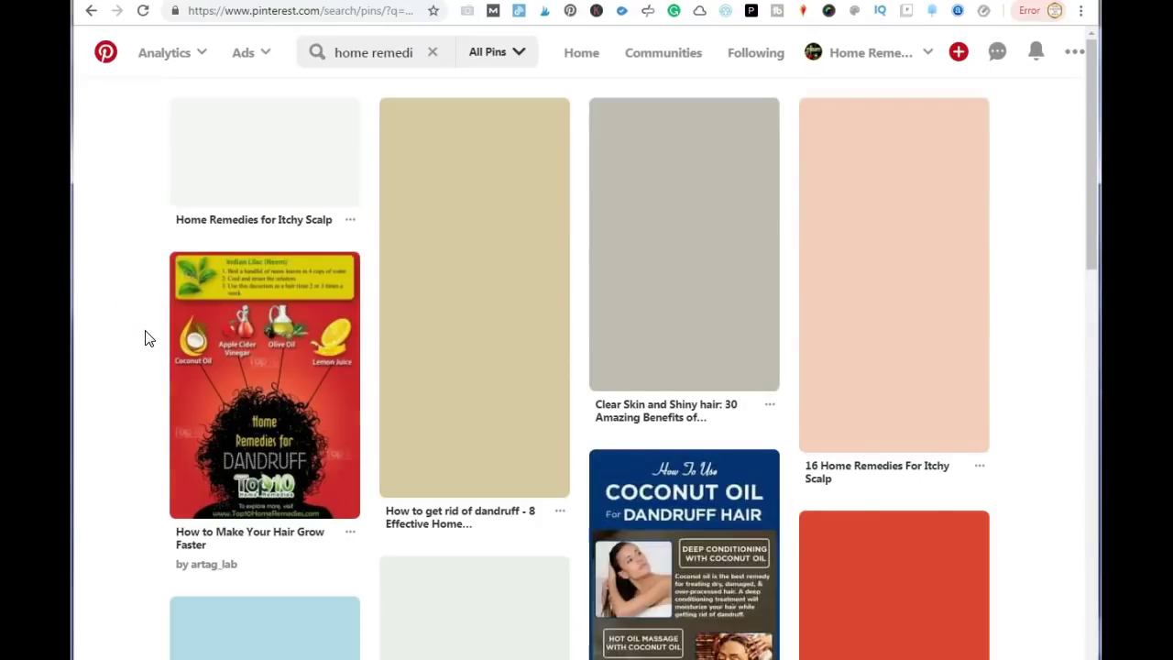
Look through the dandruff and dry scalp results for the site's pins, and return to the home feed
scroll(145, 339, down, 18)
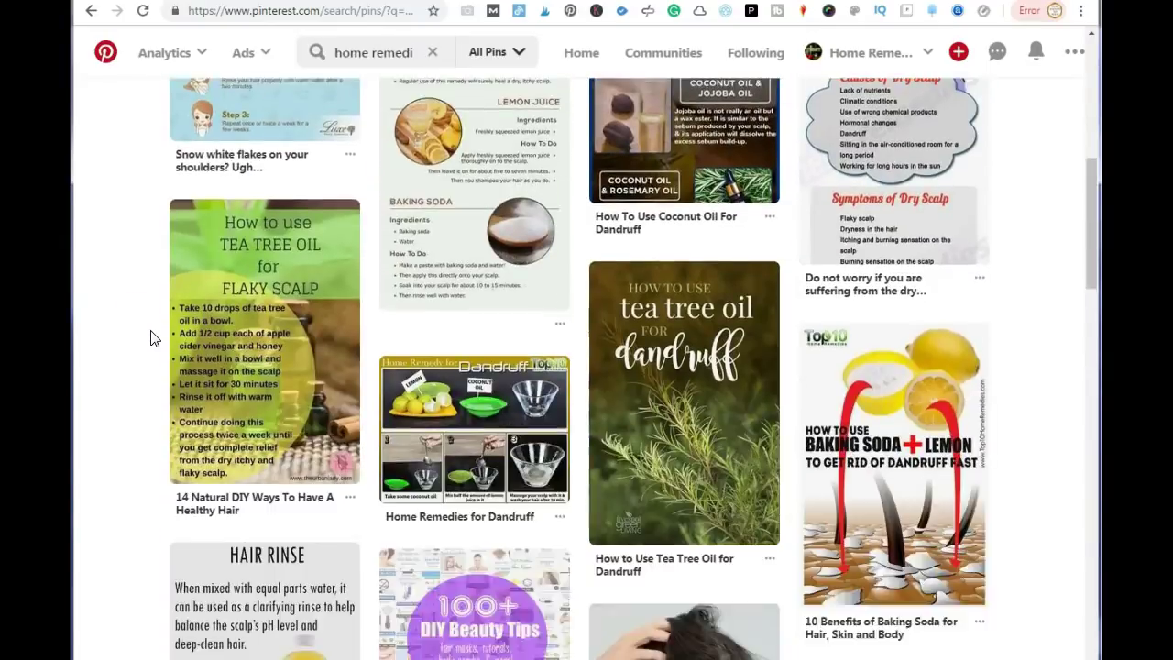
scroll(155, 329, down, 15)
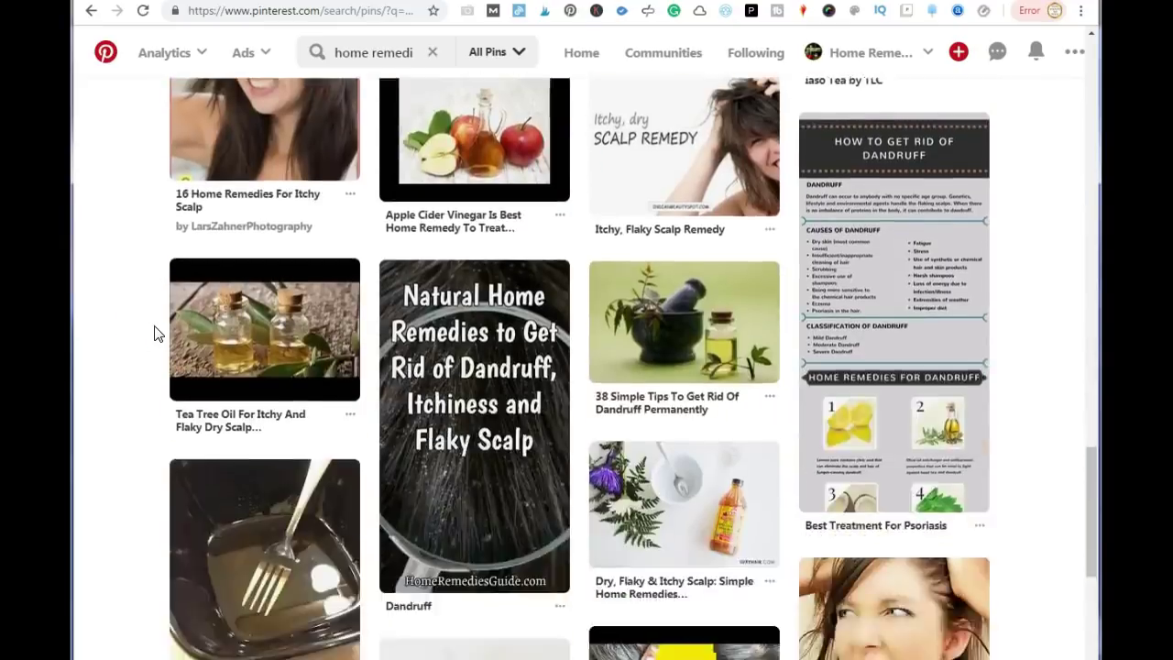
scroll(160, 323, down, 5)
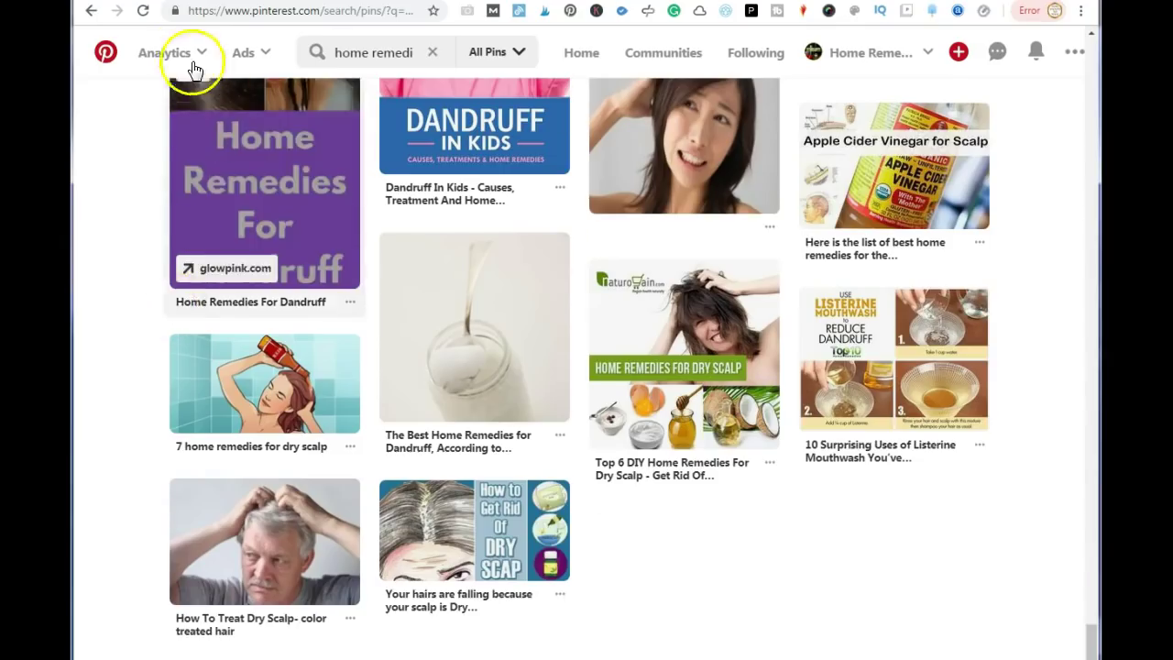
click(142, 11)
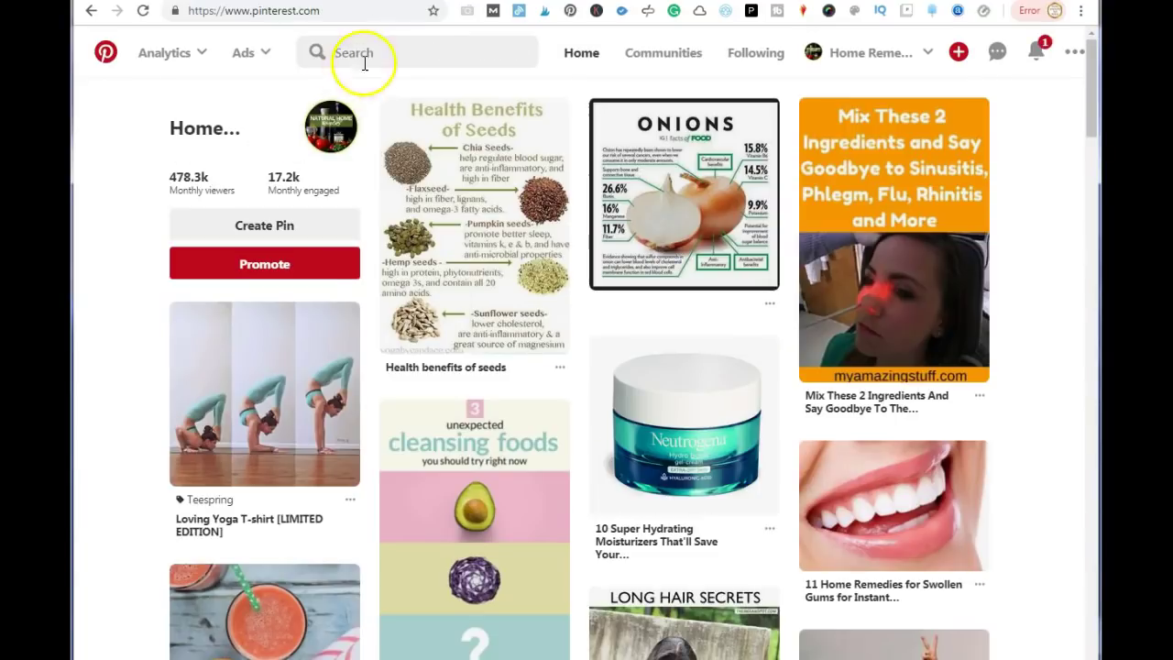
Rerun the recent search "home remedies for dandruff" and look through the results for naturalhomeremedies101.com pins
click(378, 51)
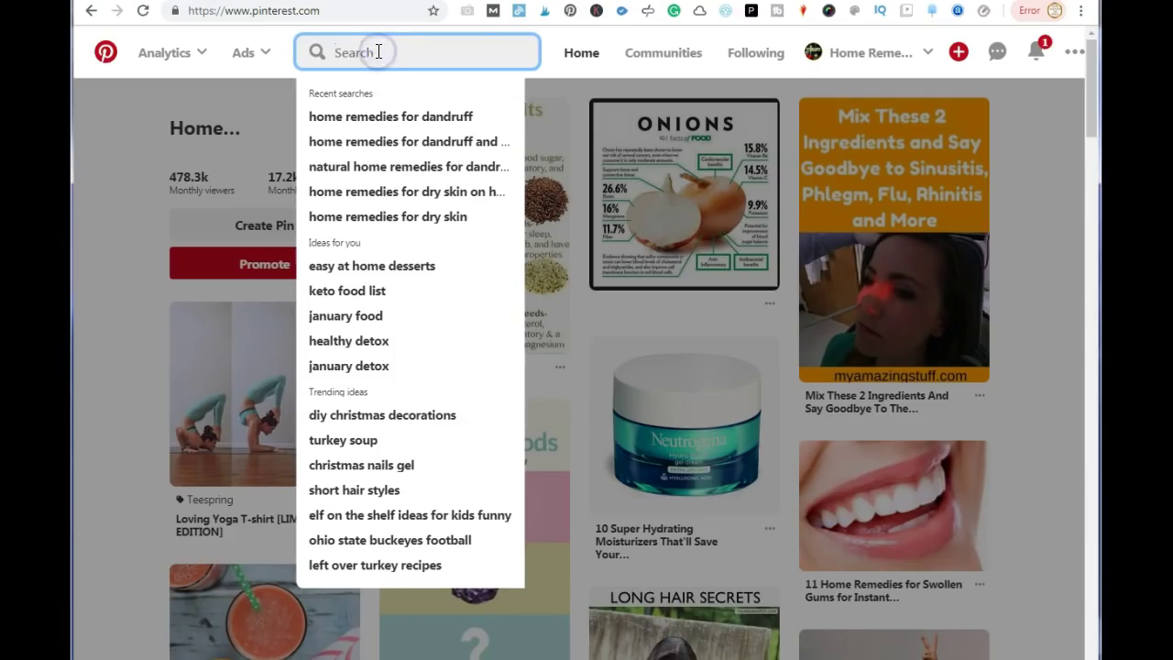
click(379, 116)
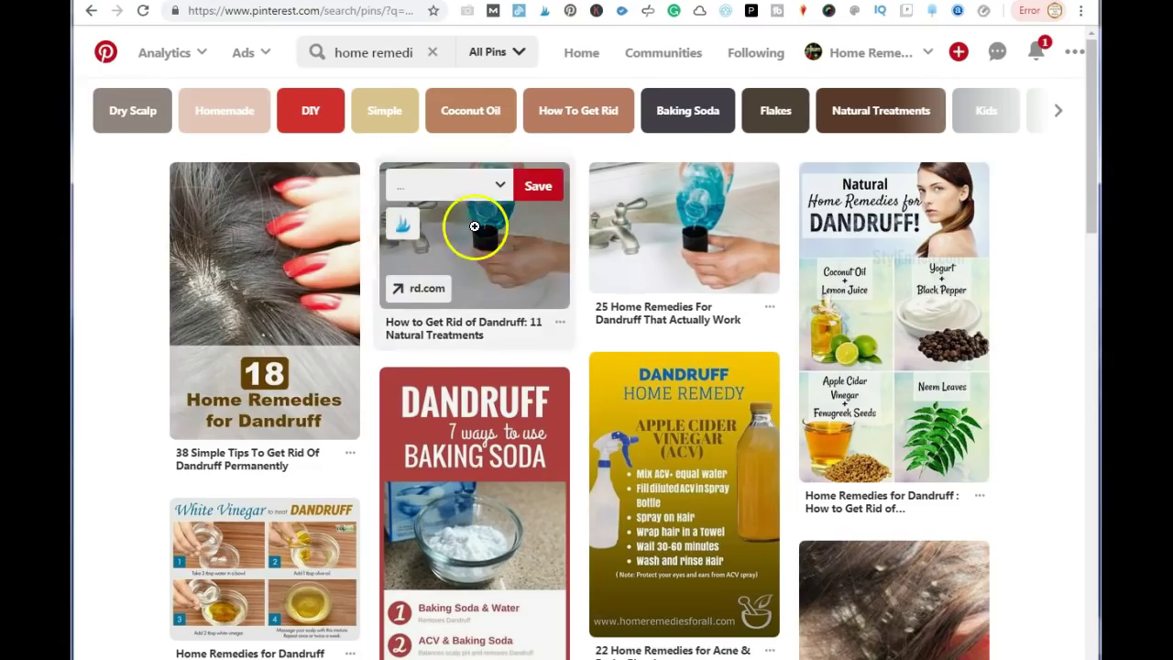
scroll(467, 367, down, 5)
scroll(526, 257, down, 6)
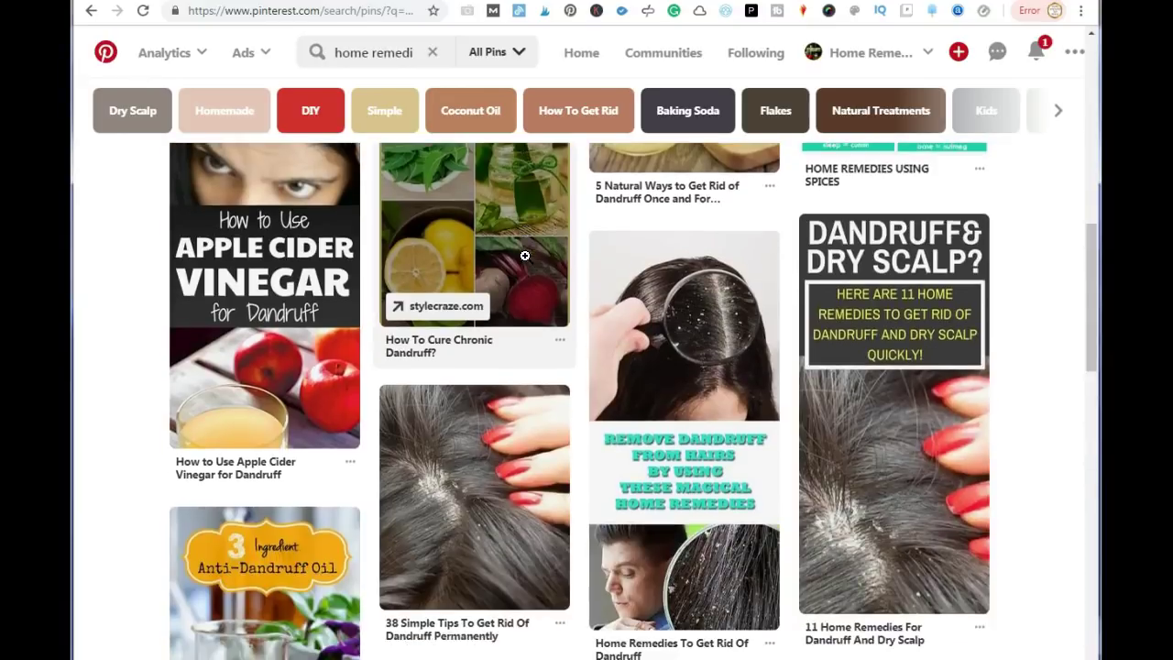
scroll(930, 280, down, 5)
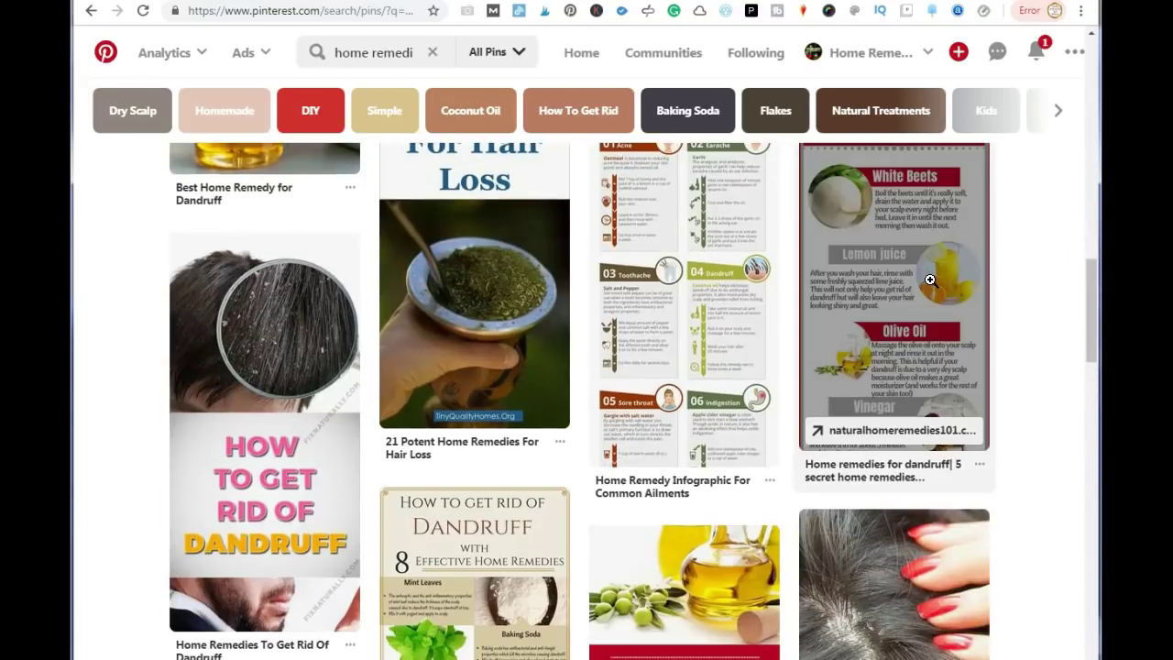
scroll(922, 253, down, 4)
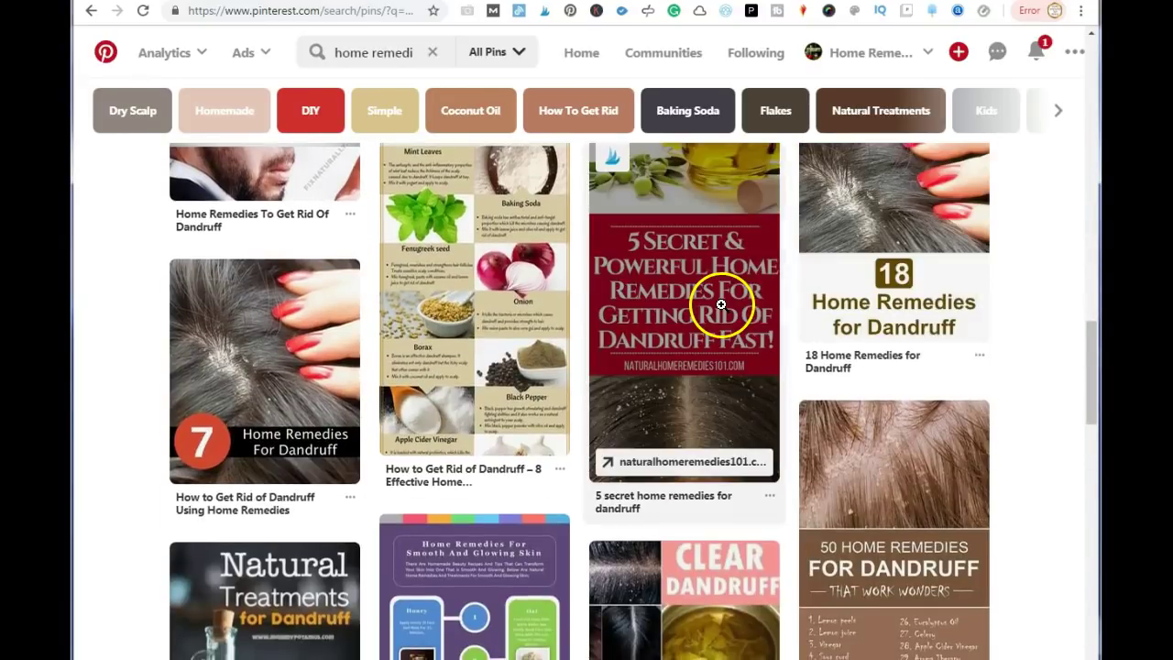
scroll(726, 292, up, 15)
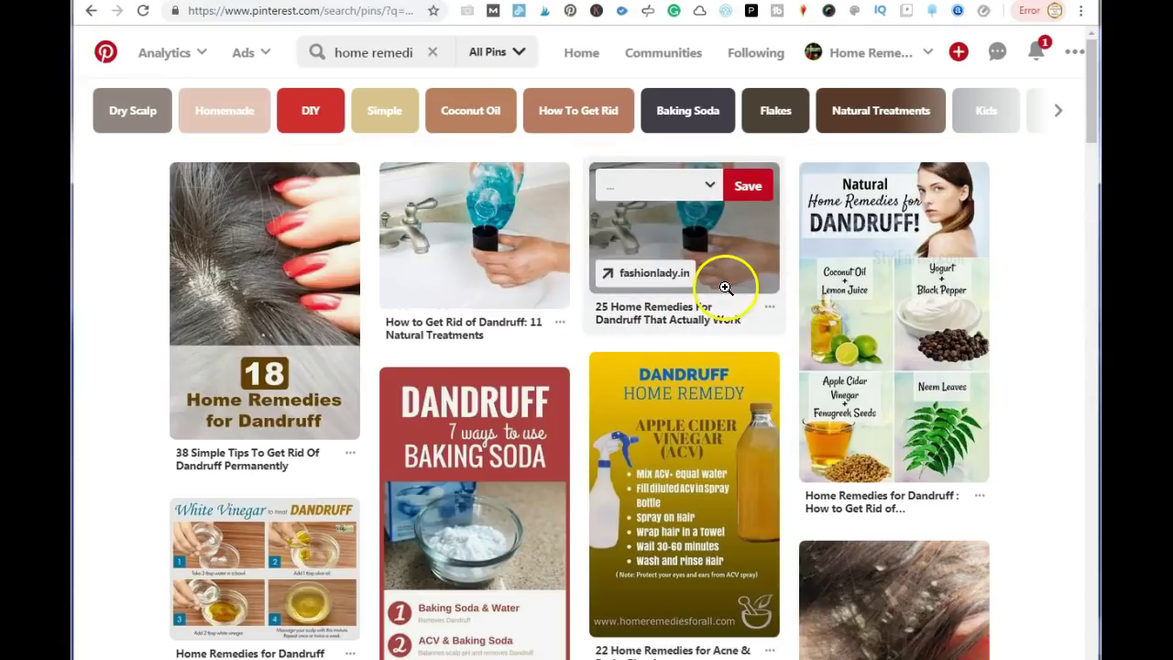
Narrow the dandruff search with the Dry Scalp suggestion and look through the results for the site's own pins
click(121, 107)
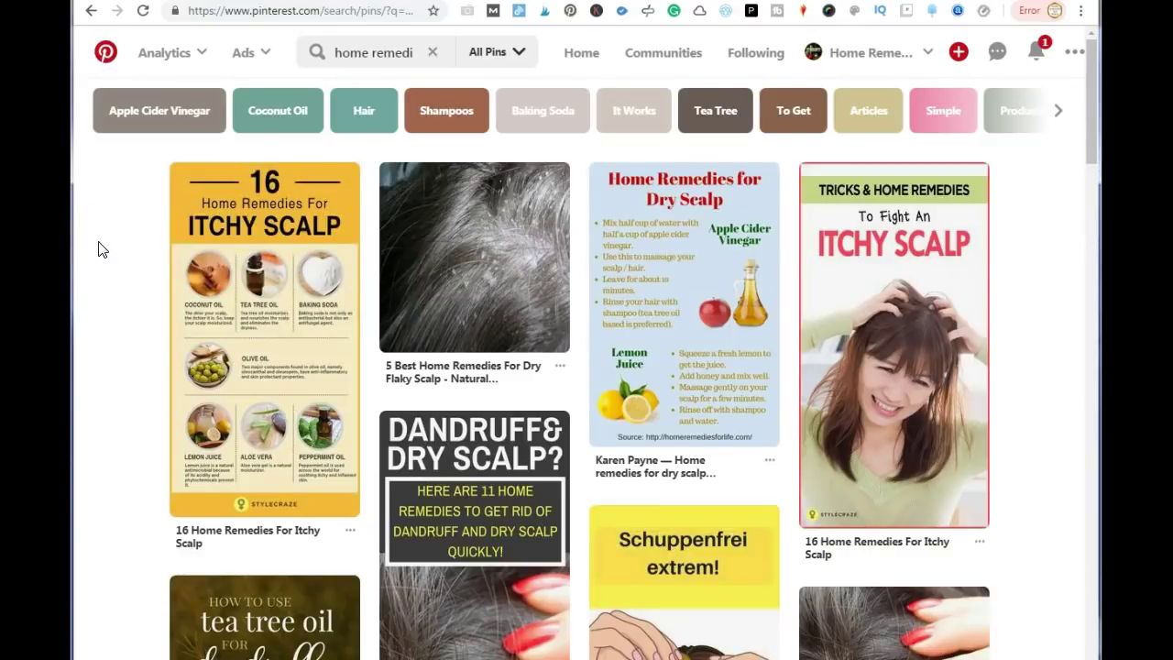
scroll(101, 249, down, 2)
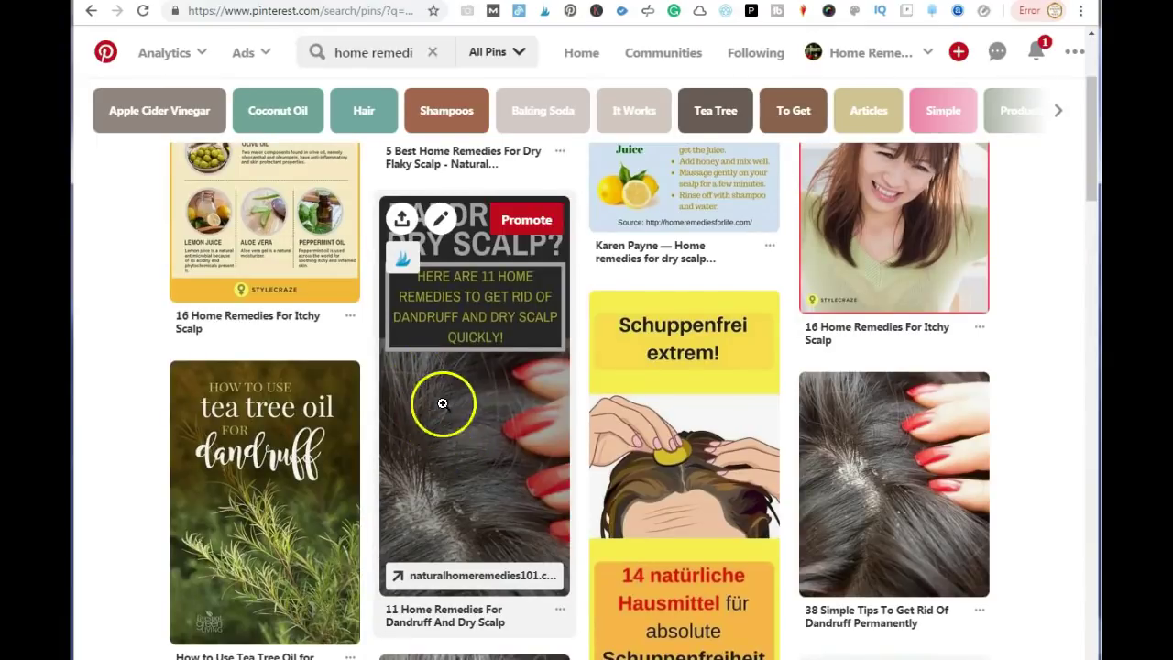
scroll(495, 564, down, 2)
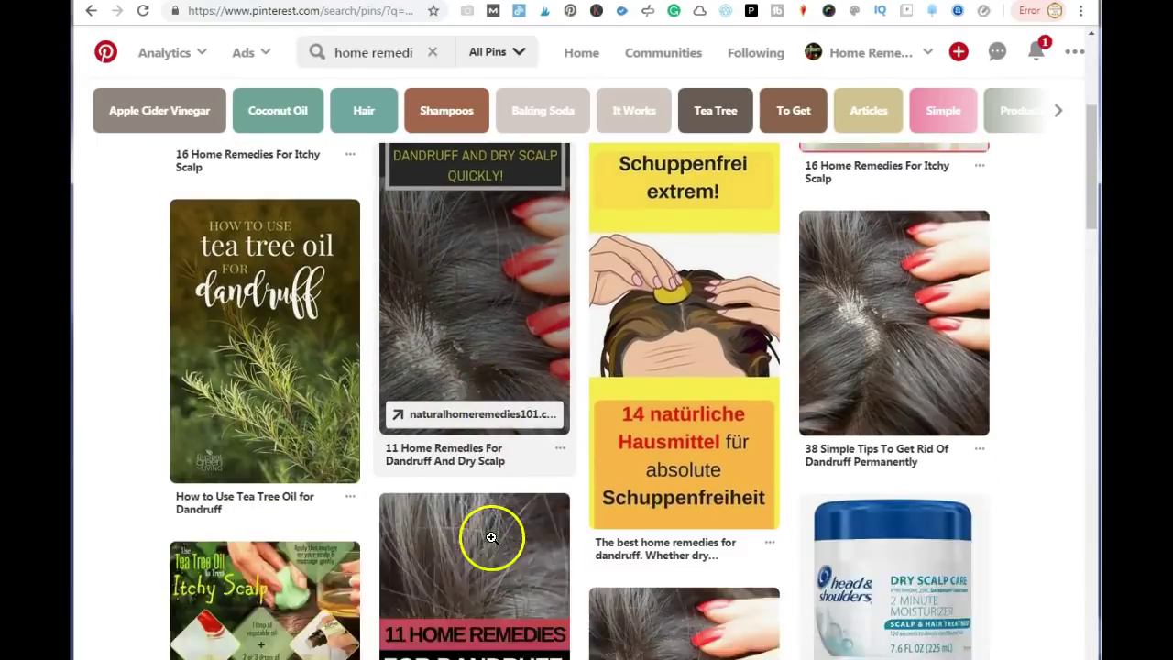
scroll(485, 526, down, 3)
scroll(550, 458, down, 4)
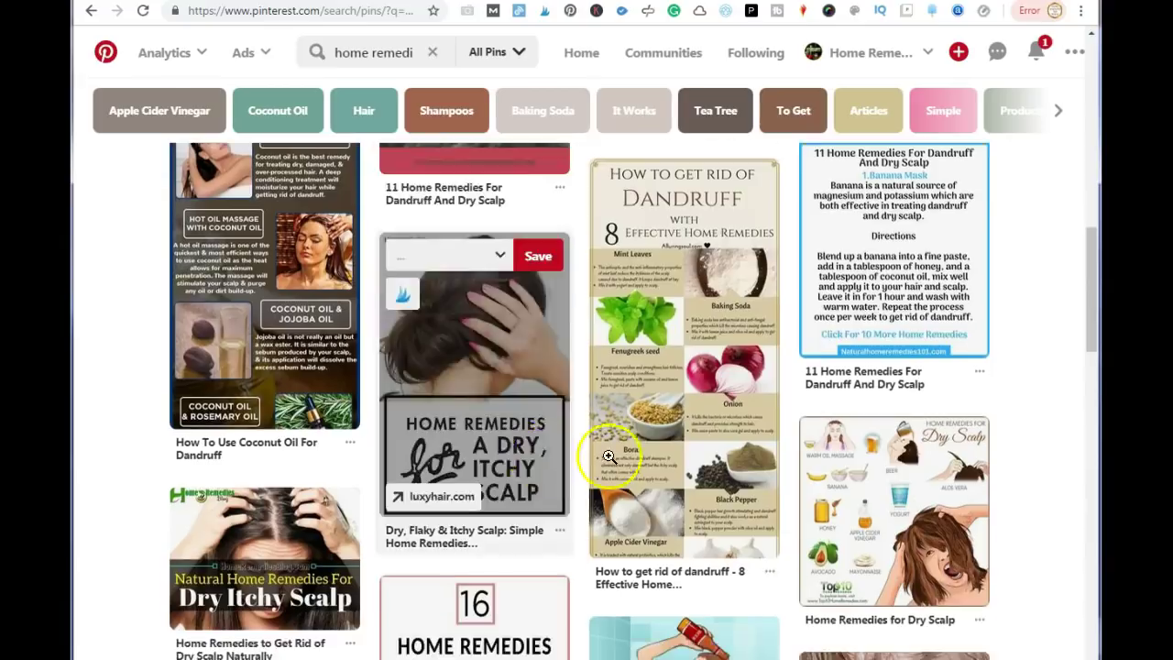
scroll(612, 379, down, 9)
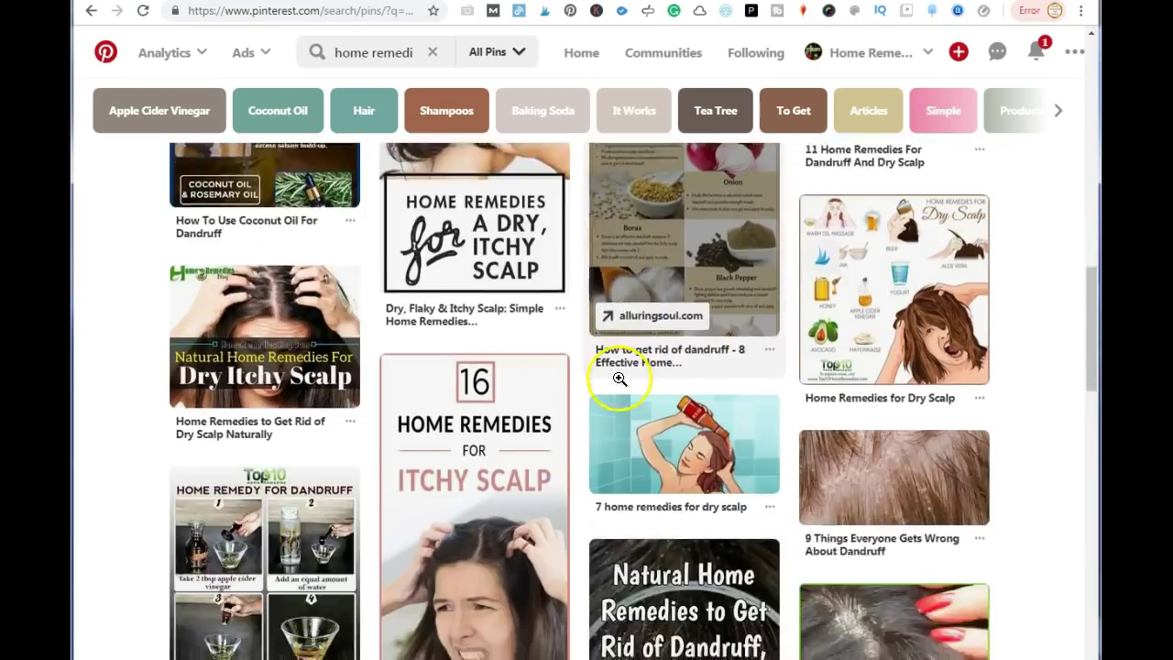
scroll(618, 378, down, 10)
scroll(619, 378, up, 19)
scroll(600, 272, up, 12)
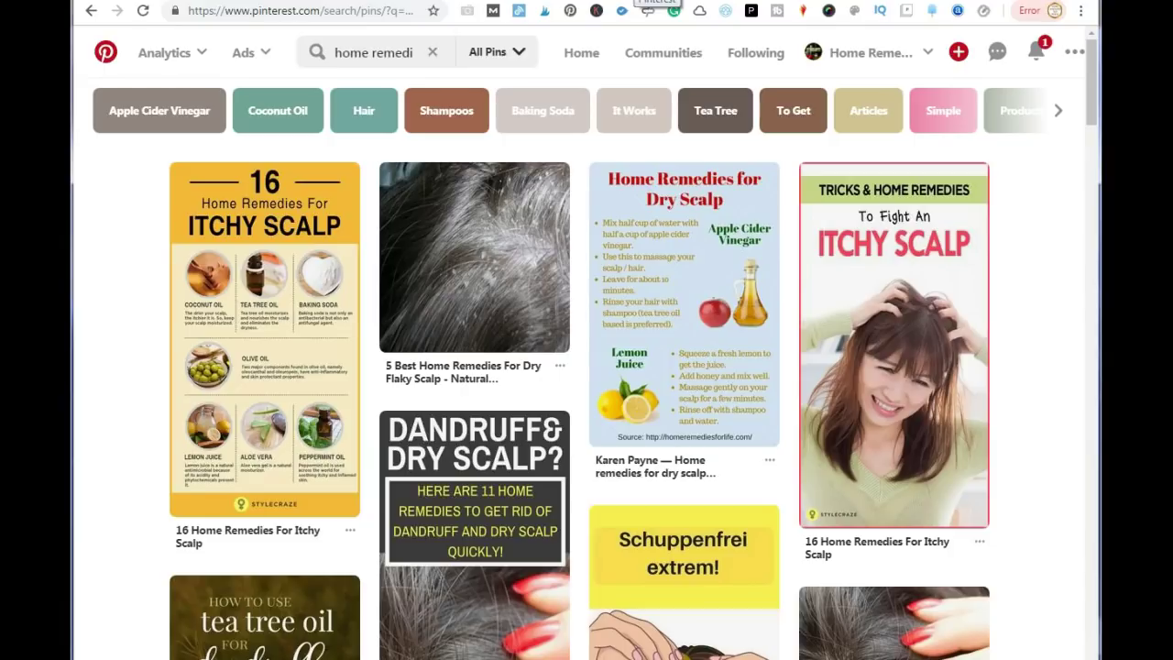
Switch to the Pinterest categories page and open the Health and fitness category
click(647, 11)
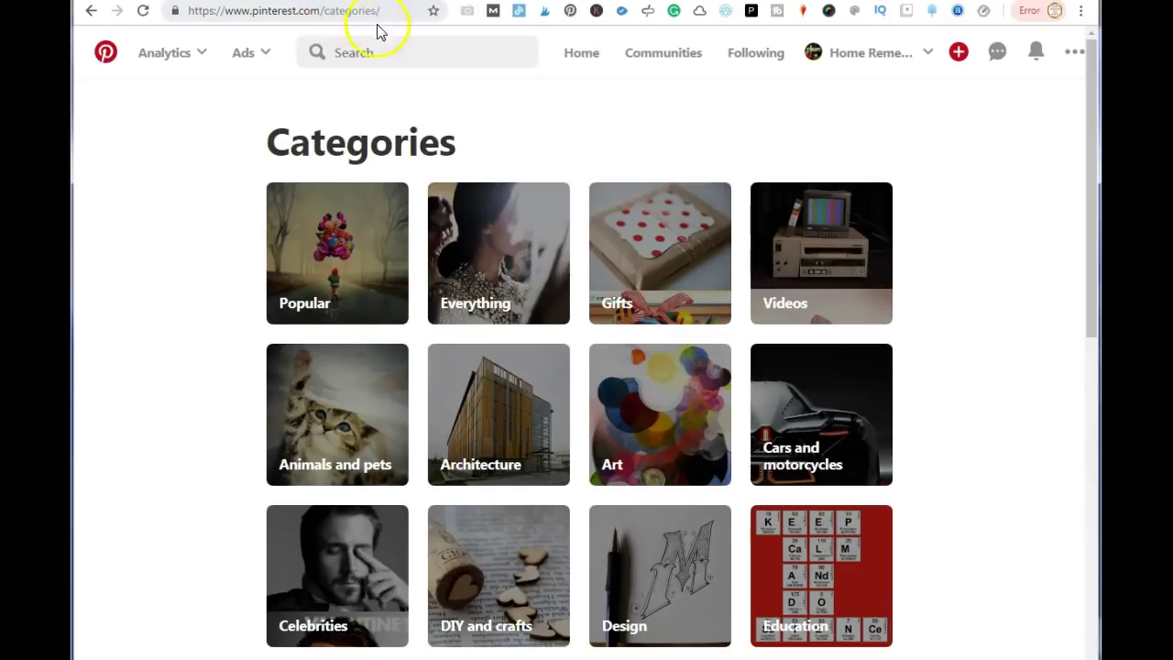
scroll(385, 64, down, 2)
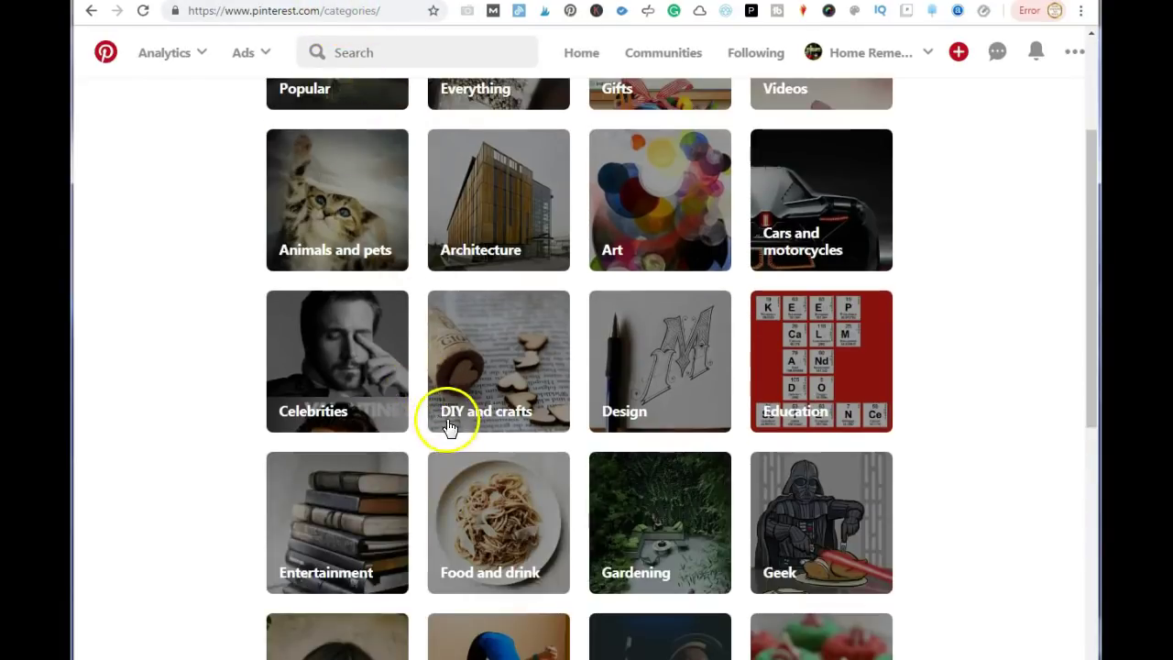
scroll(476, 550, down, 2)
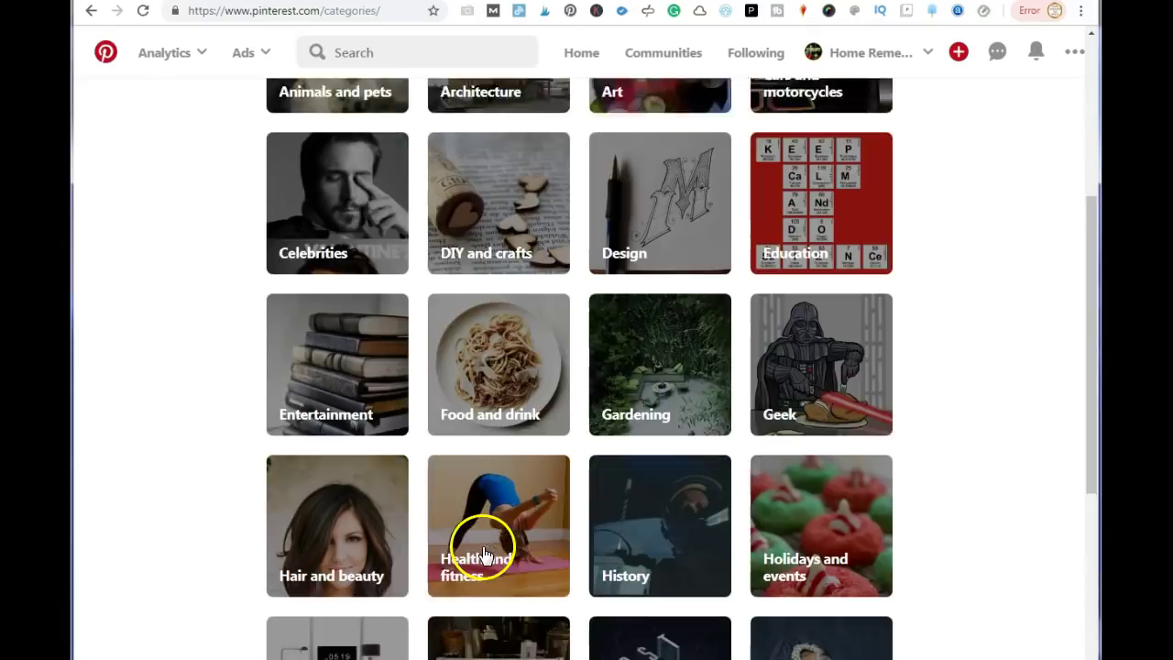
scroll(484, 555, down, 1)
click(487, 497)
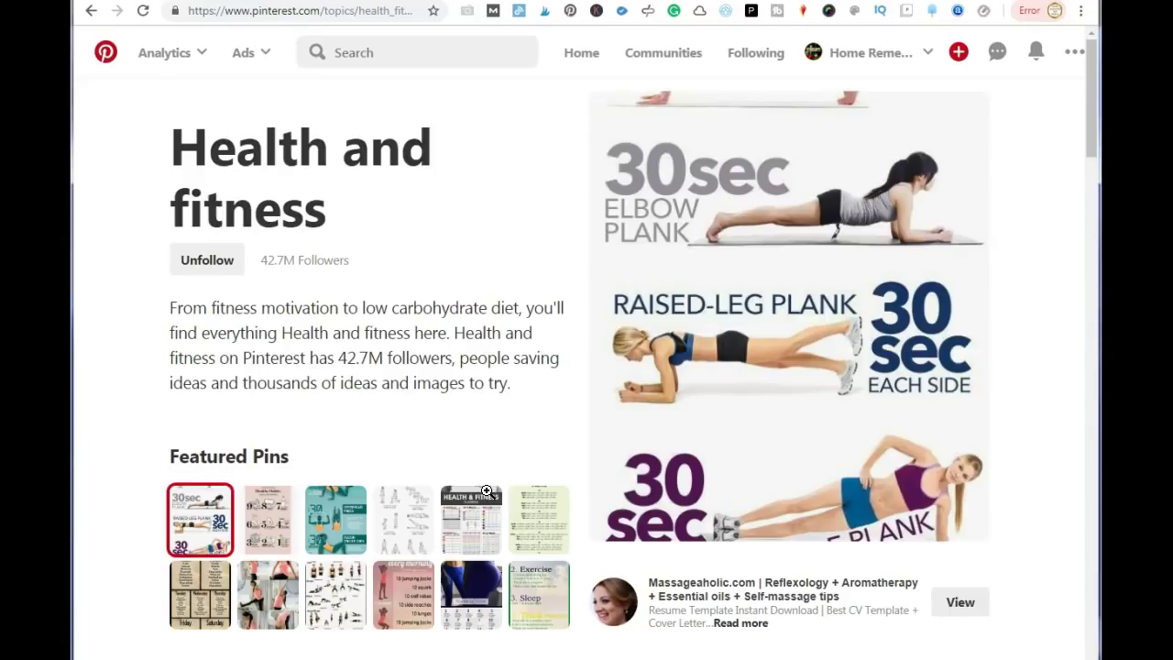
Look through the topics related to Health and fitness, and return from the Studio workouts page
scroll(510, 471, down, 2)
scroll(511, 472, down, 3)
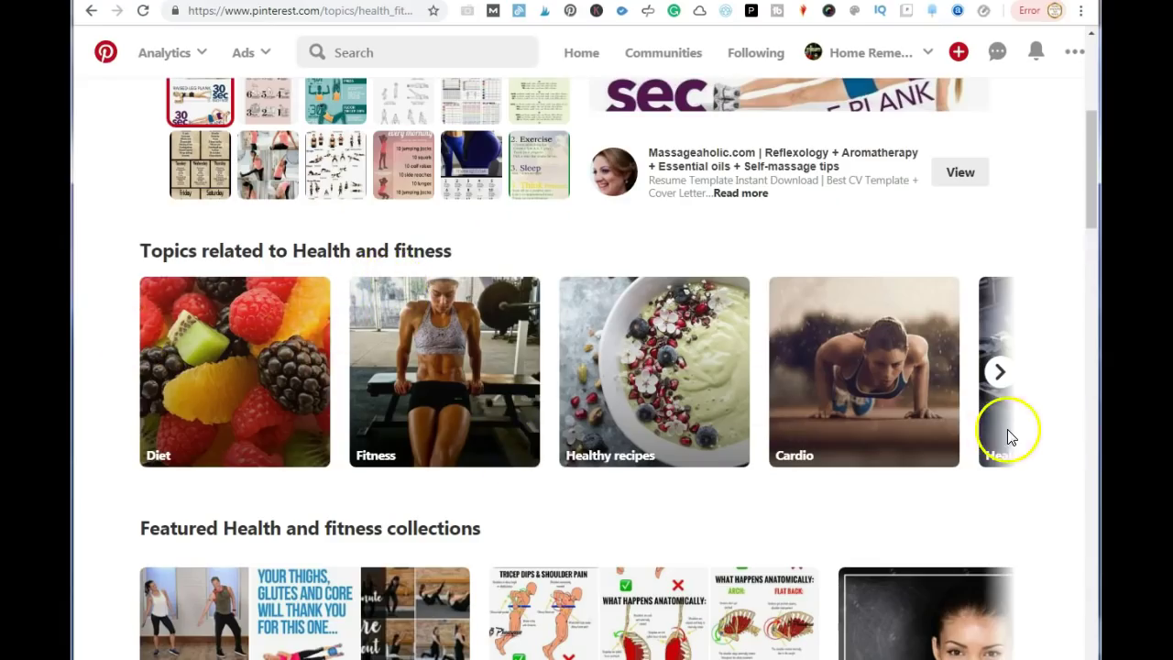
click(999, 374)
click(1002, 374)
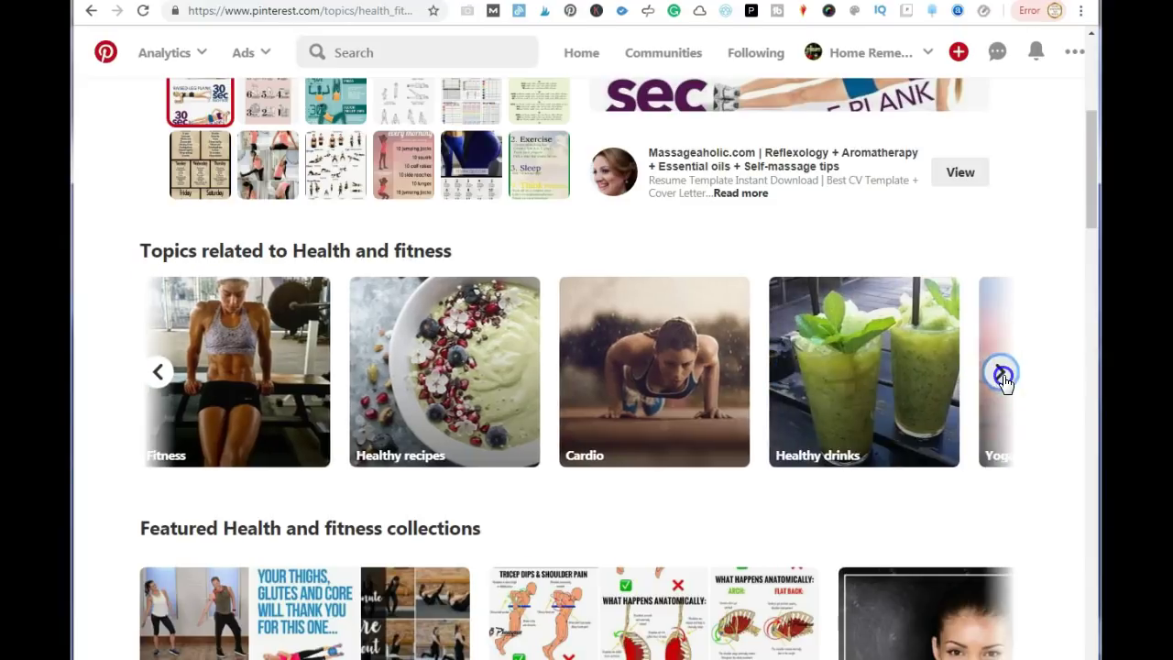
click(1001, 373)
click(1000, 373)
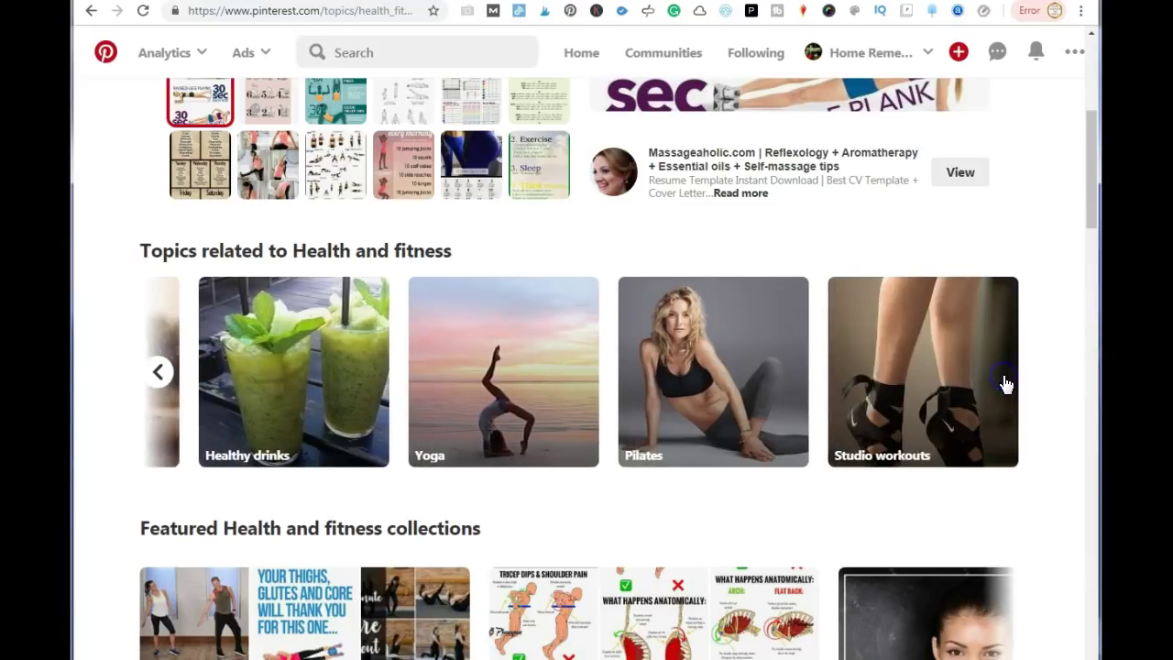
click(1005, 384)
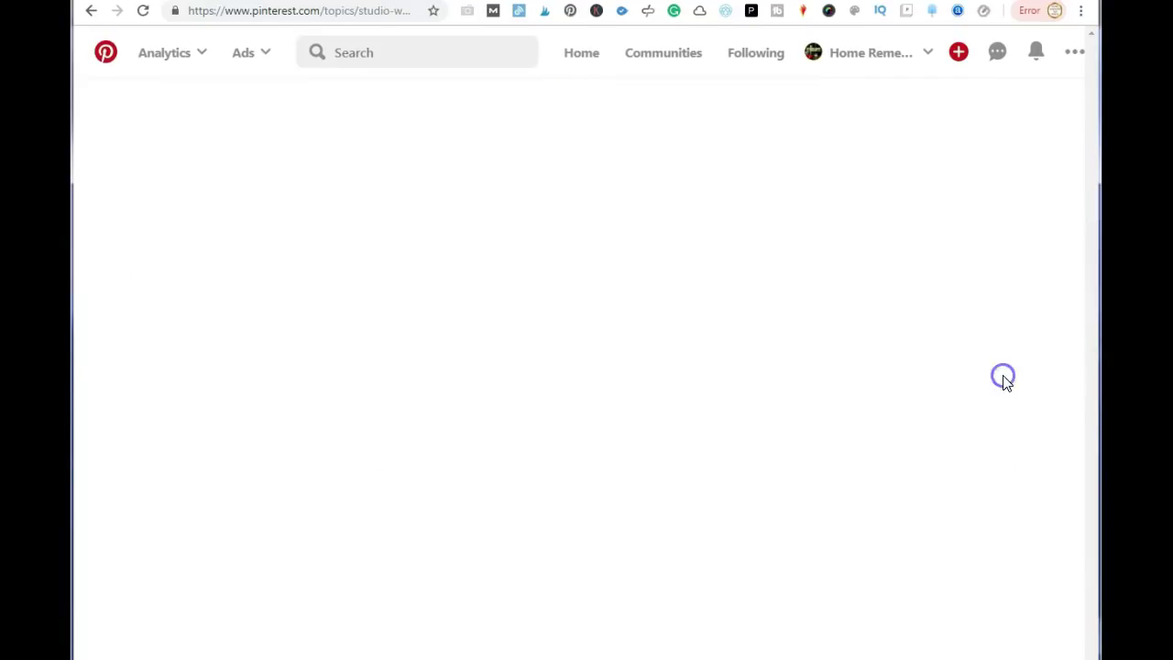
click(94, 15)
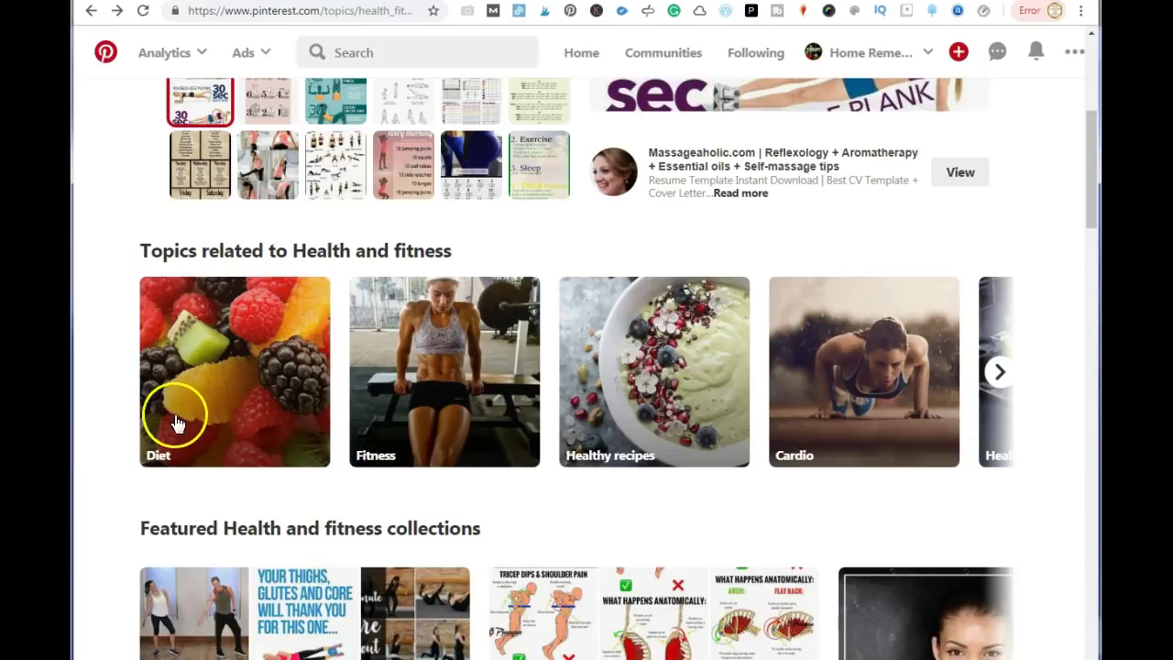
Open the related Diet topic and examine its list of subtopics
click(168, 453)
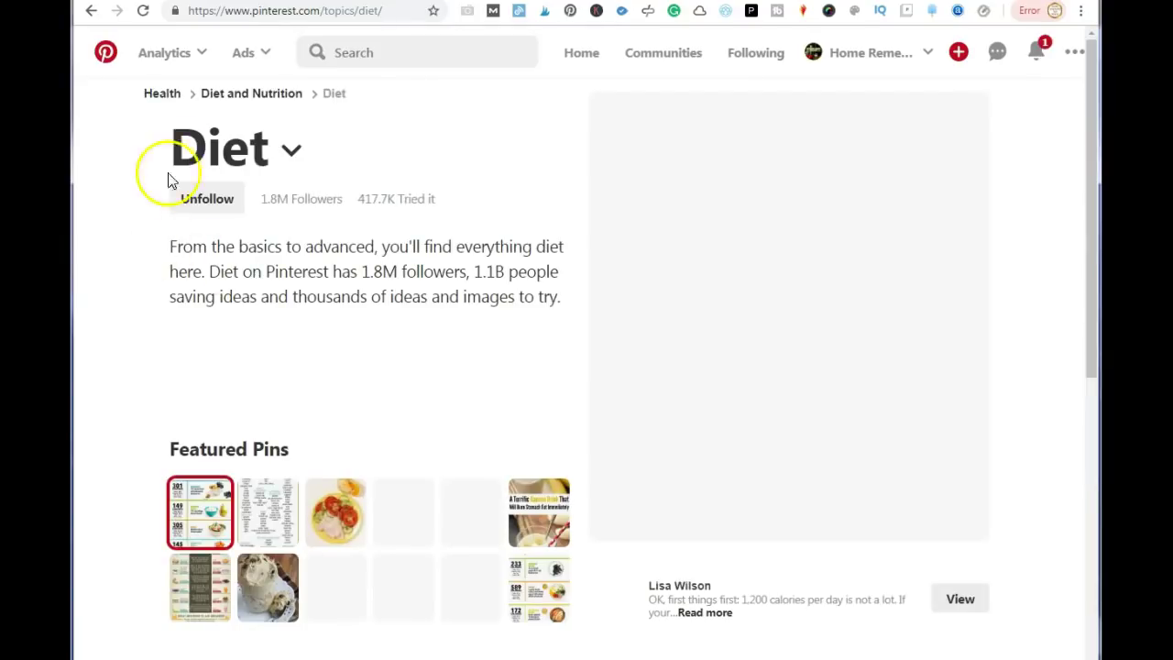
click(291, 152)
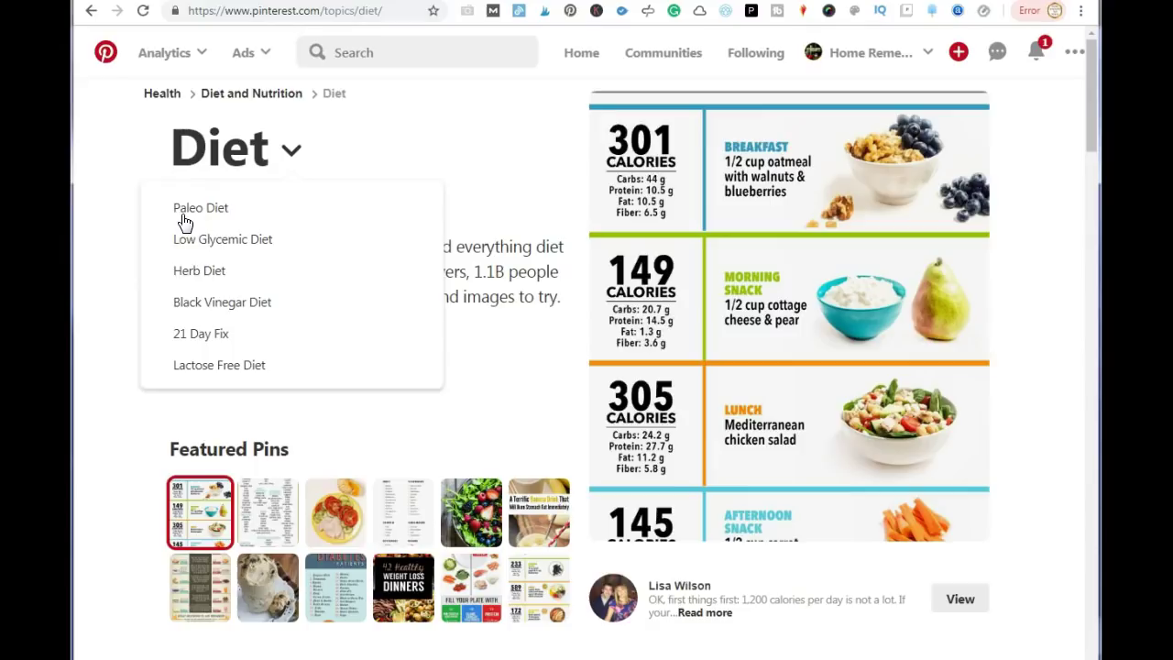
click(95, 172)
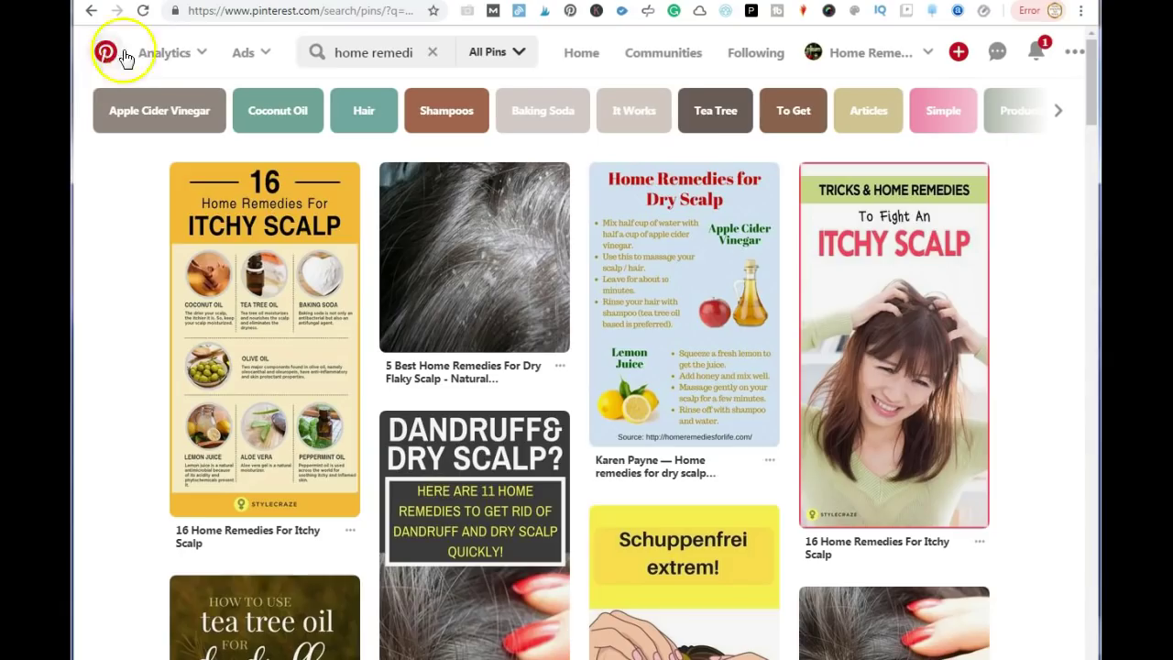
Open Audience Insights from the account's analytics and show the interests of the health category for the total audience
click(160, 52)
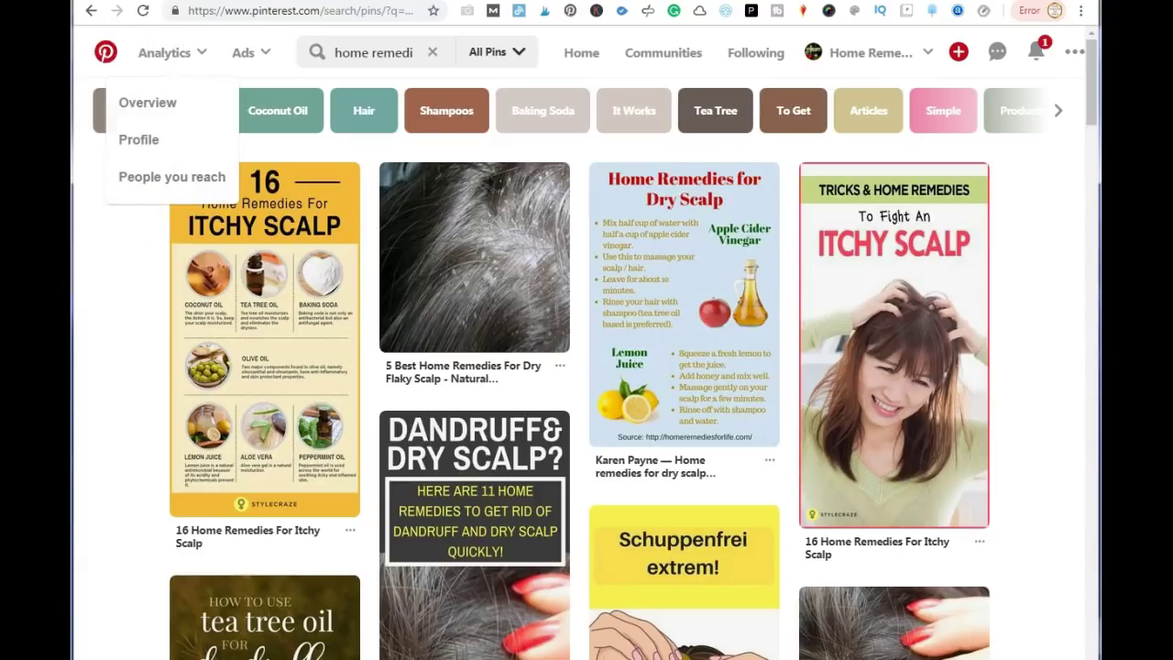
click(135, 279)
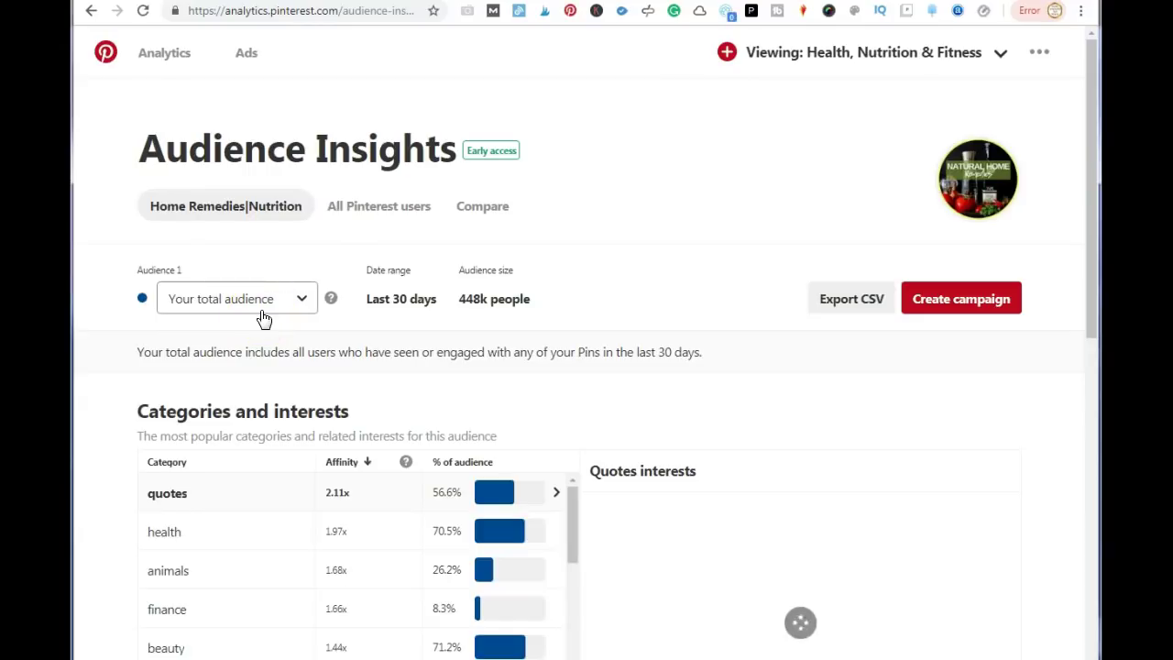
scroll(259, 322, down, 2)
click(228, 328)
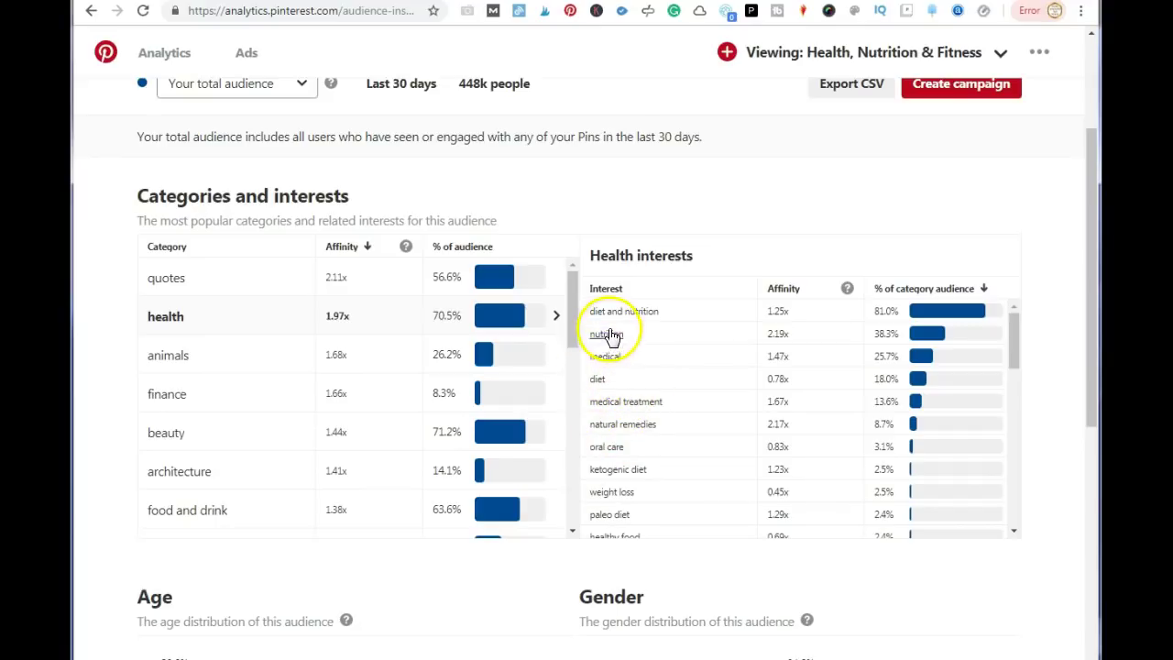
Examine the list of health interests, their affinity and their share of the account's audience
scroll(651, 435, down, 10)
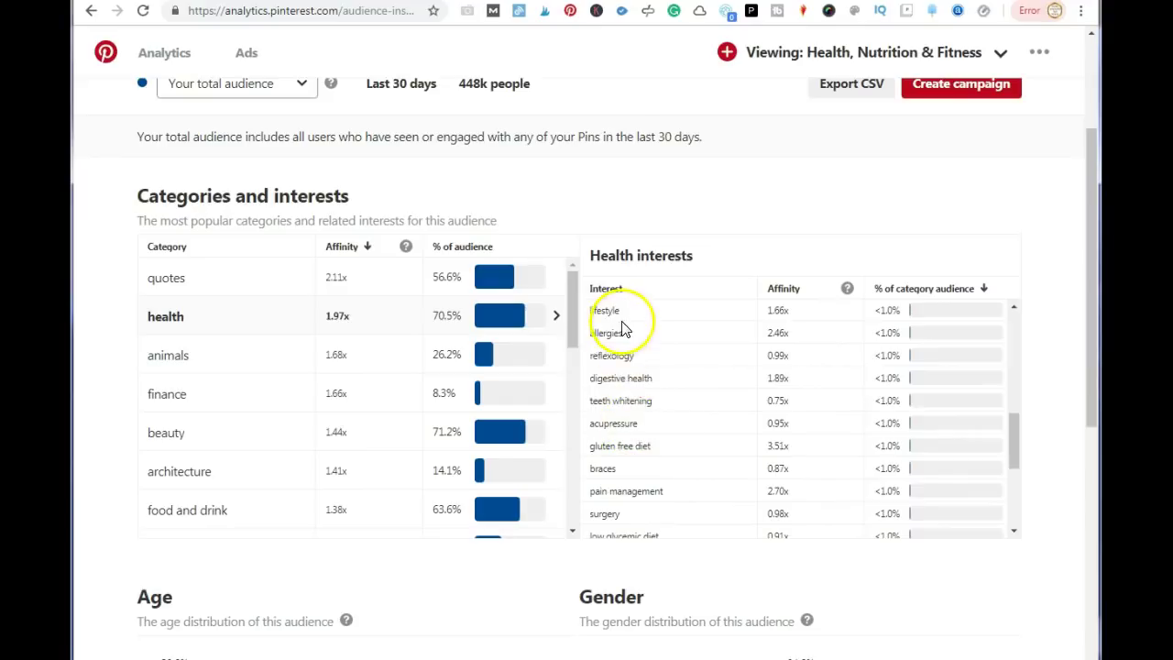
scroll(651, 433, up, 10)
scroll(645, 435, up, 2)
scroll(668, 431, down, 6)
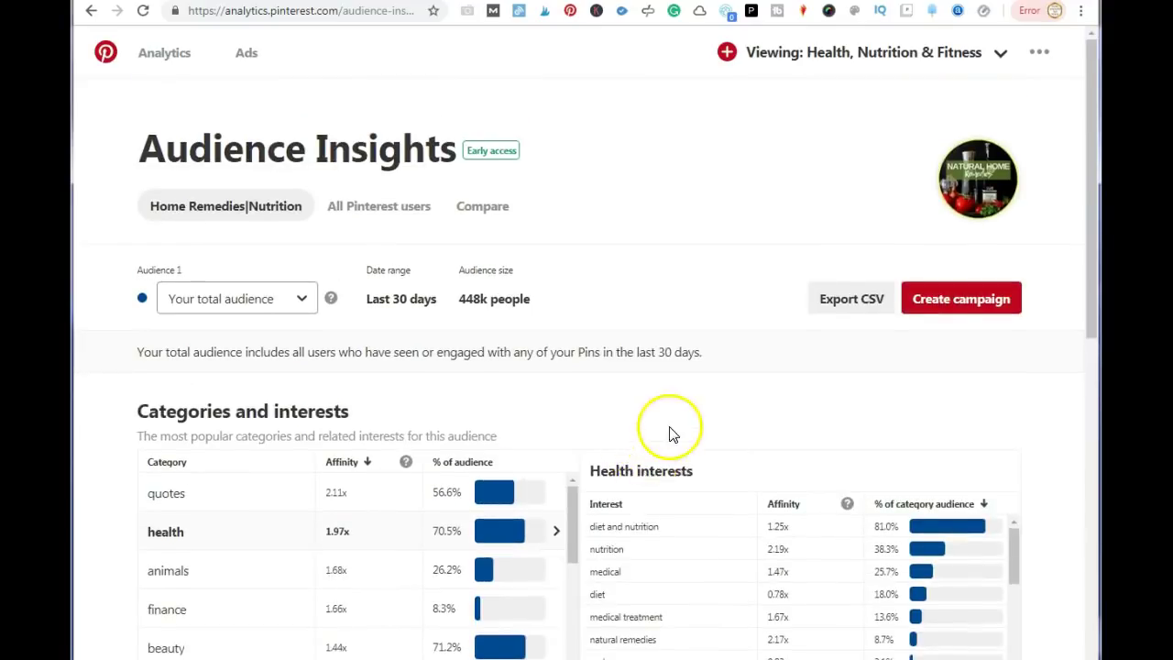
scroll(825, 358, up, 5)
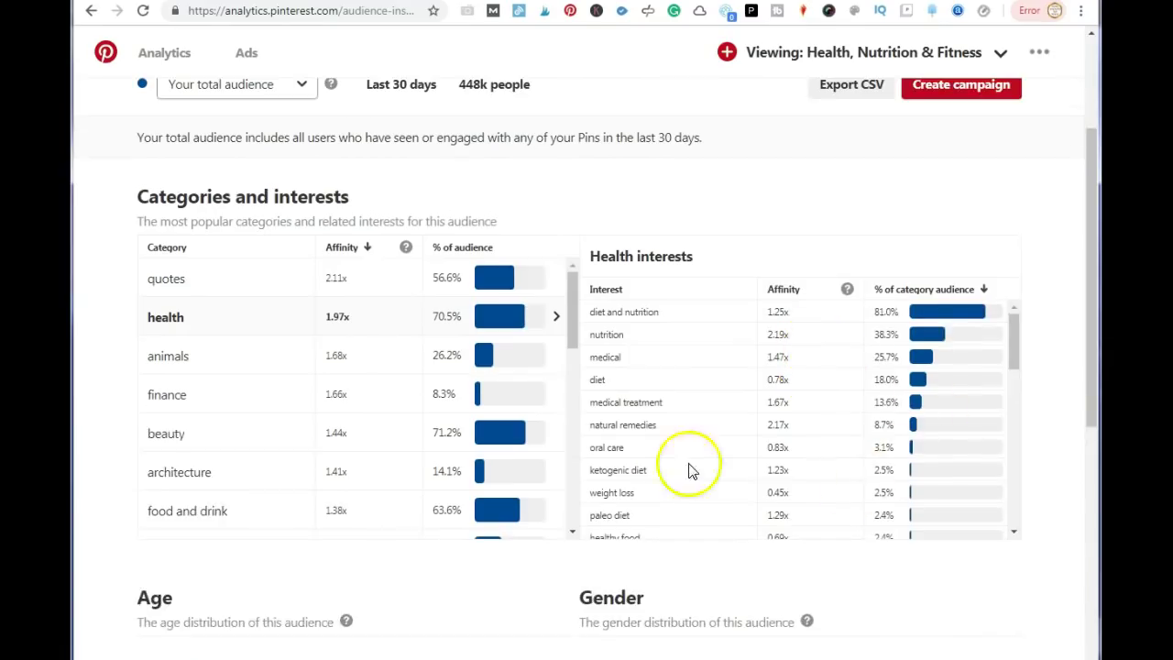
scroll(642, 431, up, 3)
scroll(688, 423, down, 2)
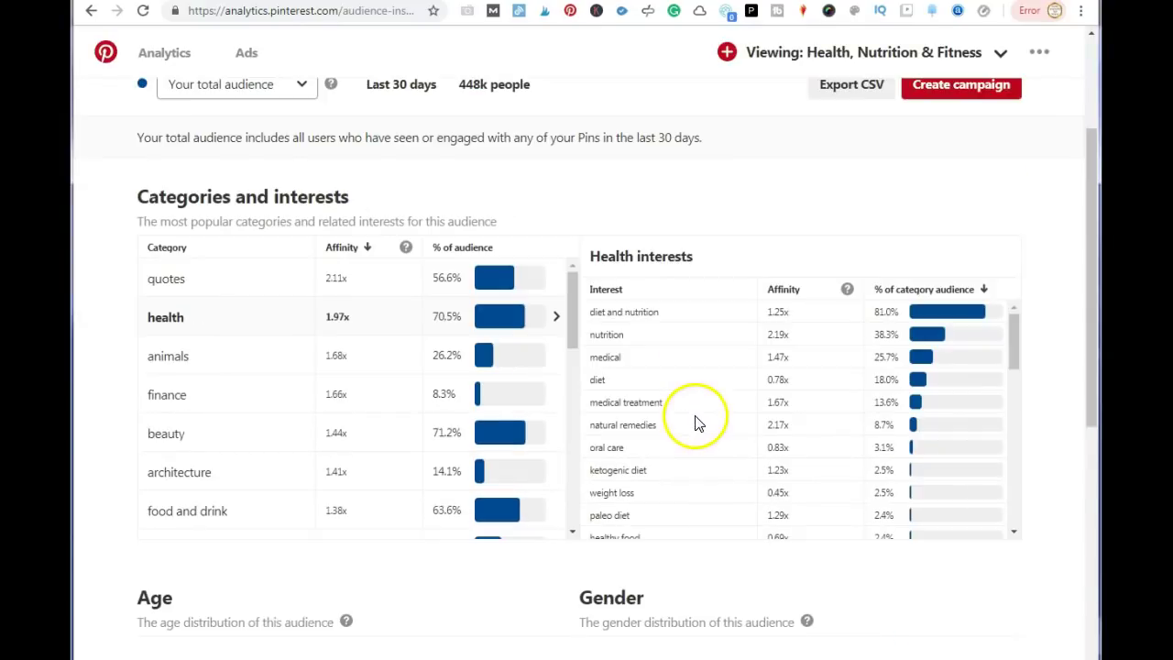
scroll(696, 421, up, 2)
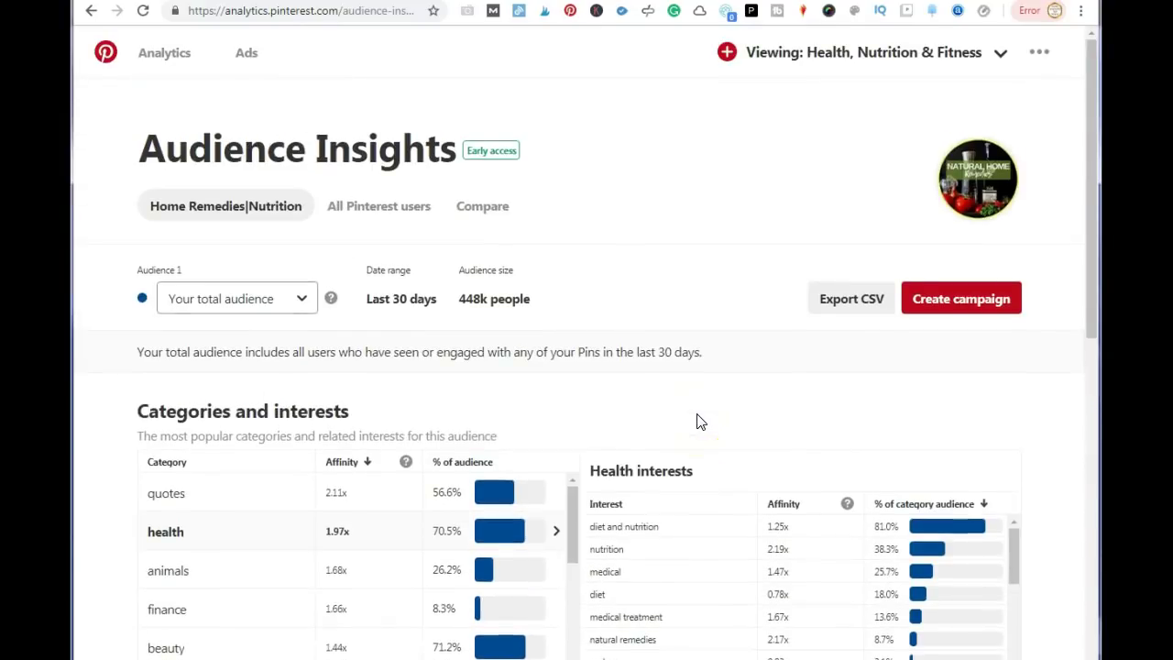
Show the health category's interests for all Pinterest users in Audience Insights and examine their share of the category audience
click(370, 210)
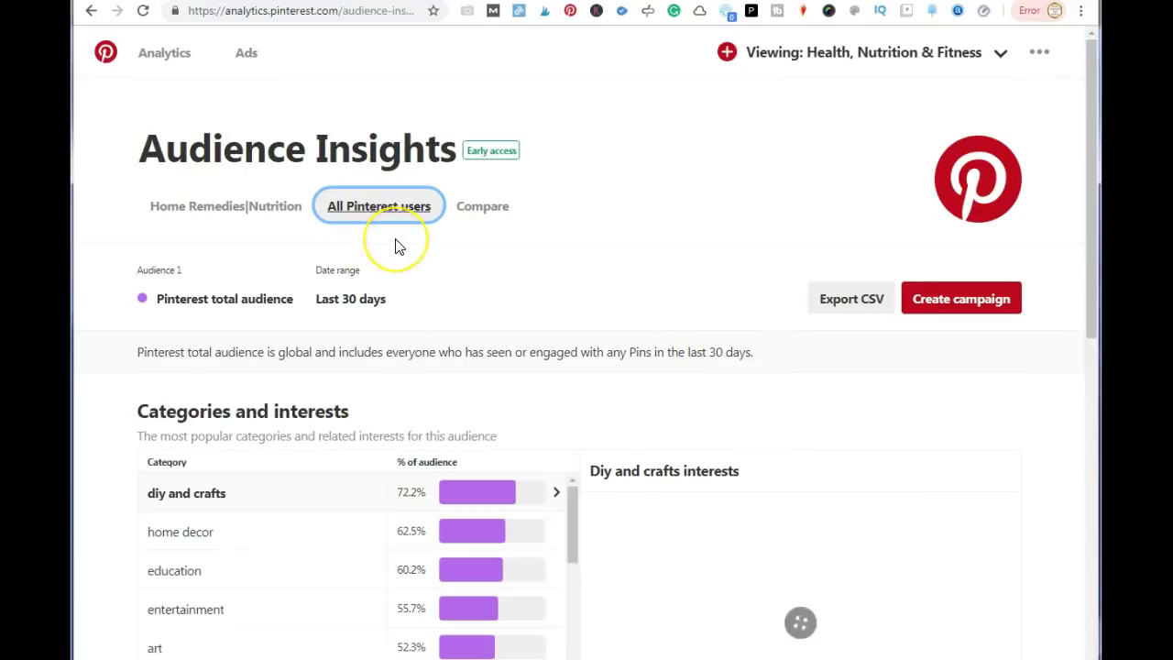
scroll(399, 240, down, 3)
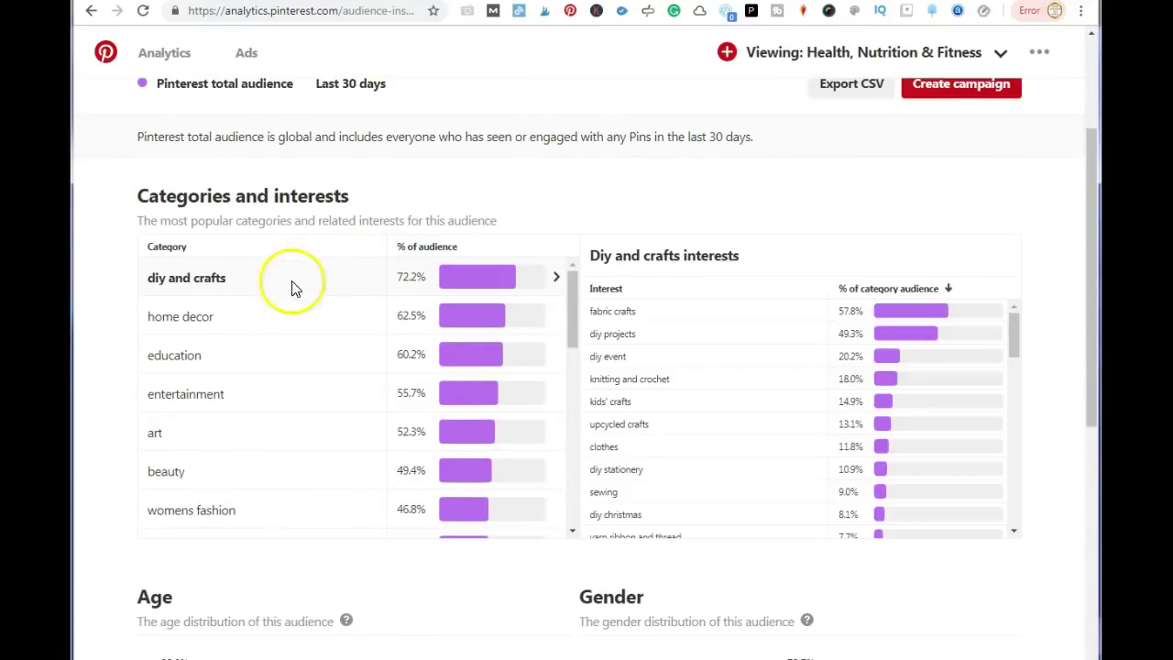
drag(577, 307, 577, 361)
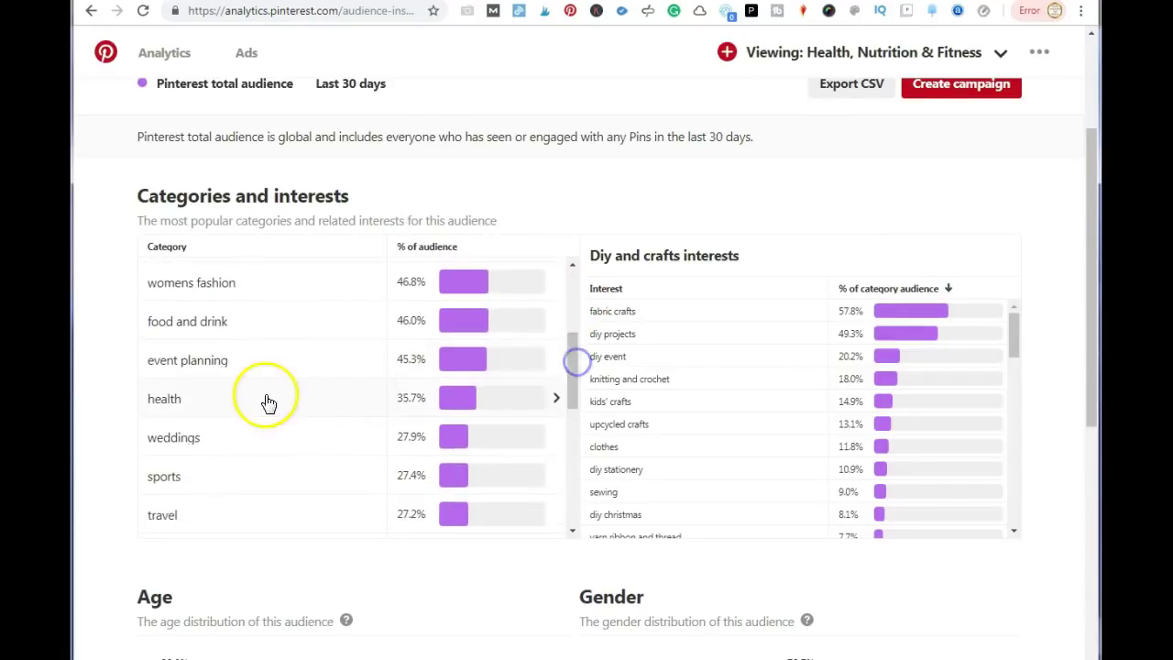
click(265, 401)
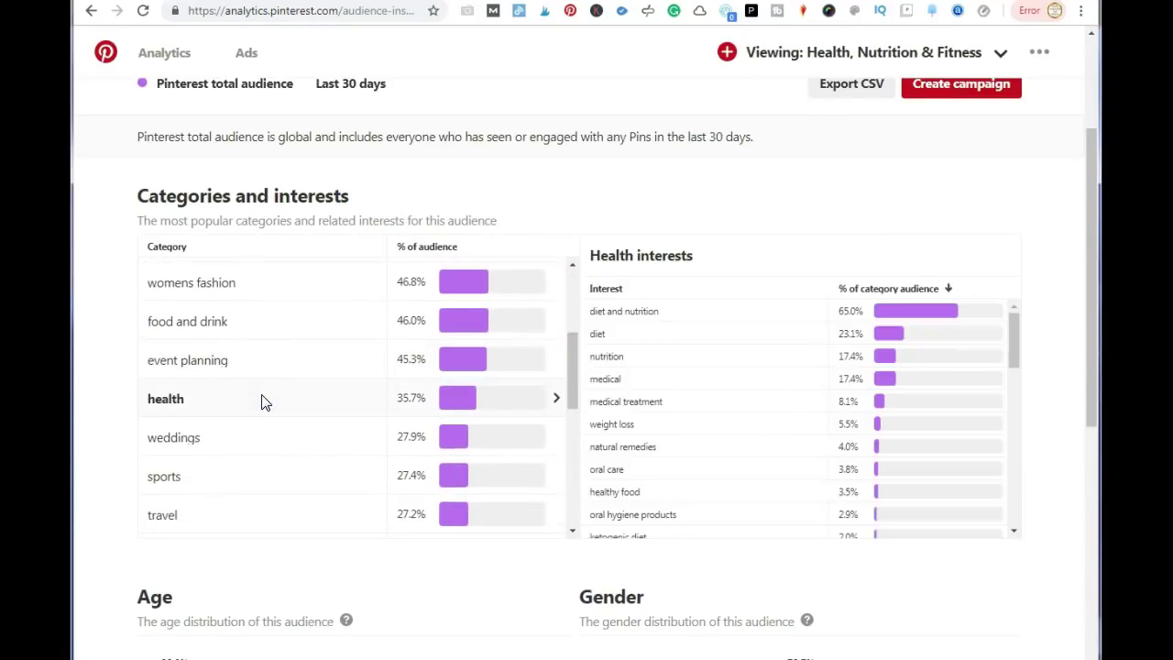
click(639, 454)
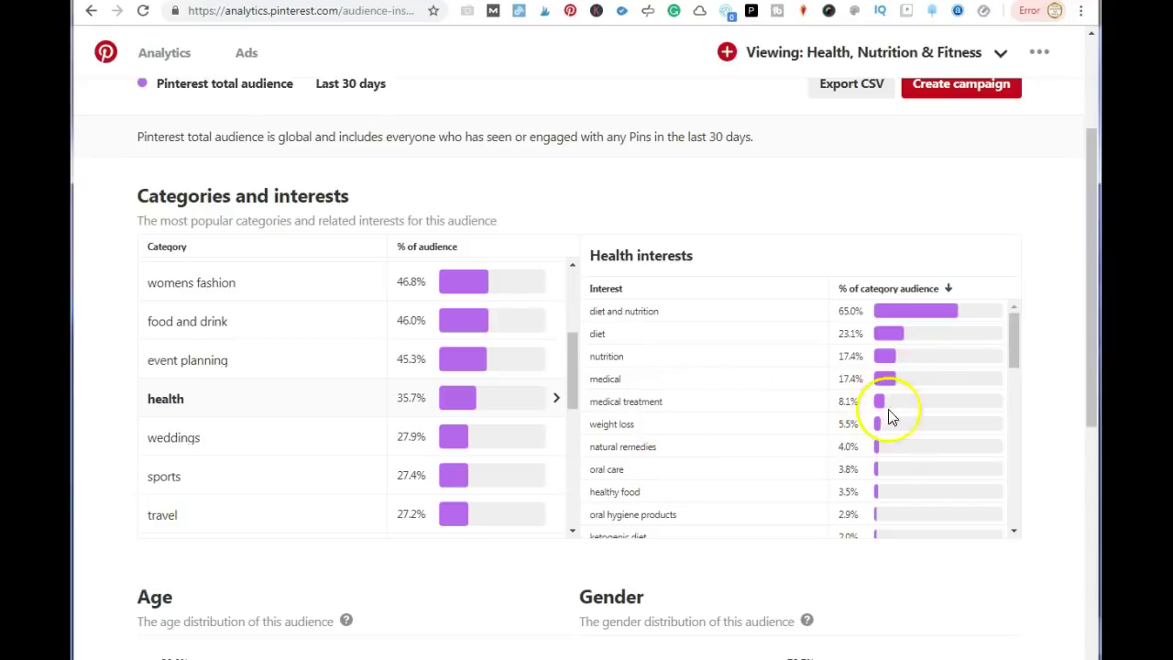
scroll(777, 450, up, 3)
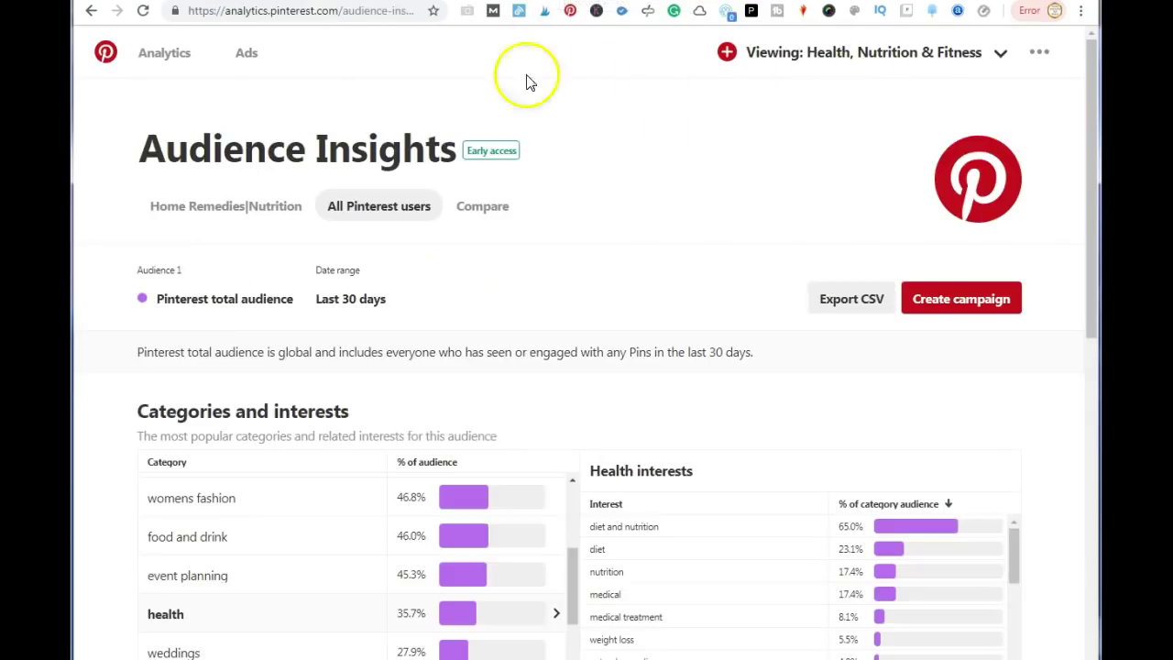
Return to the Pinterest home feed and open the boards of the Home Remedies|Nutrition profile
click(106, 53)
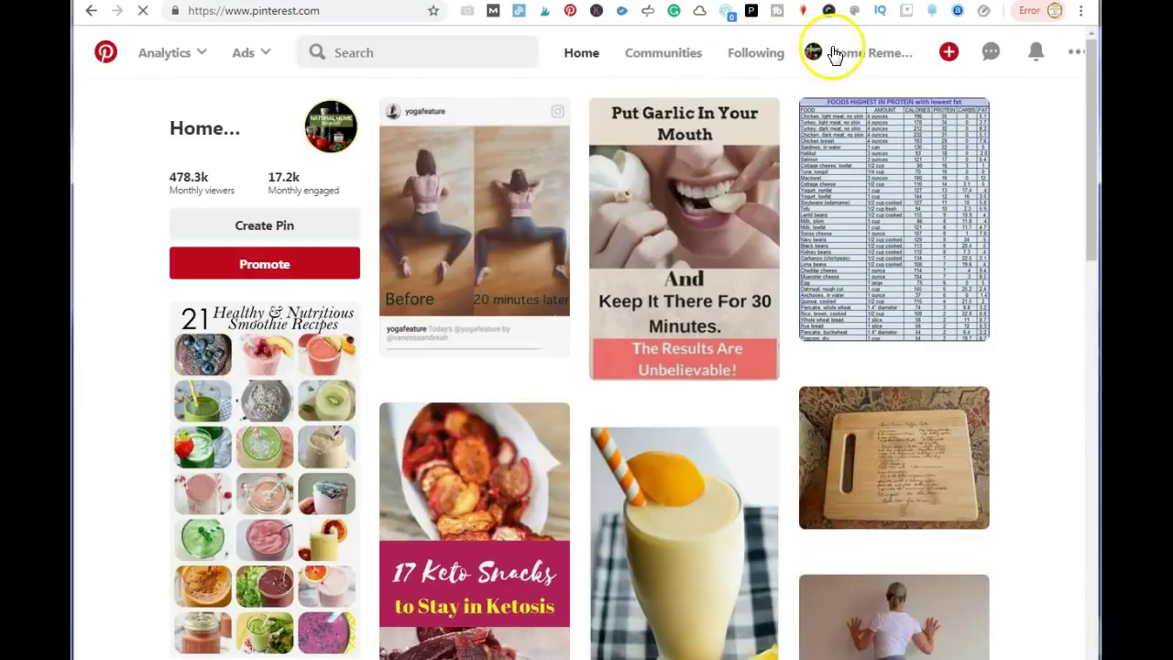
click(834, 54)
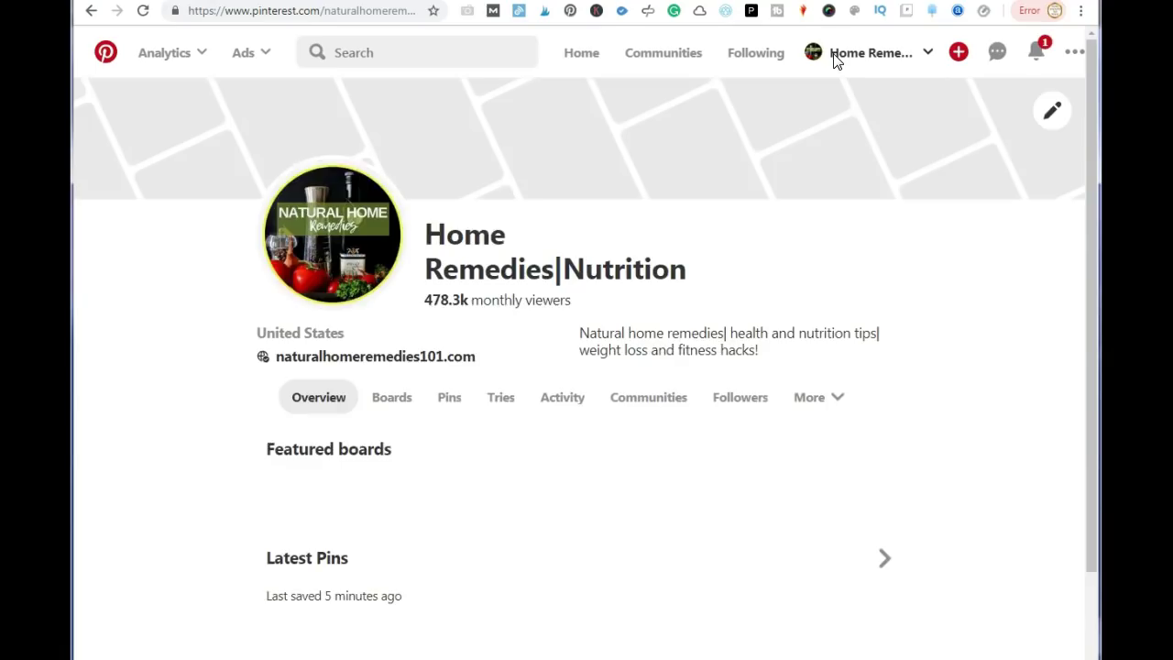
click(399, 399)
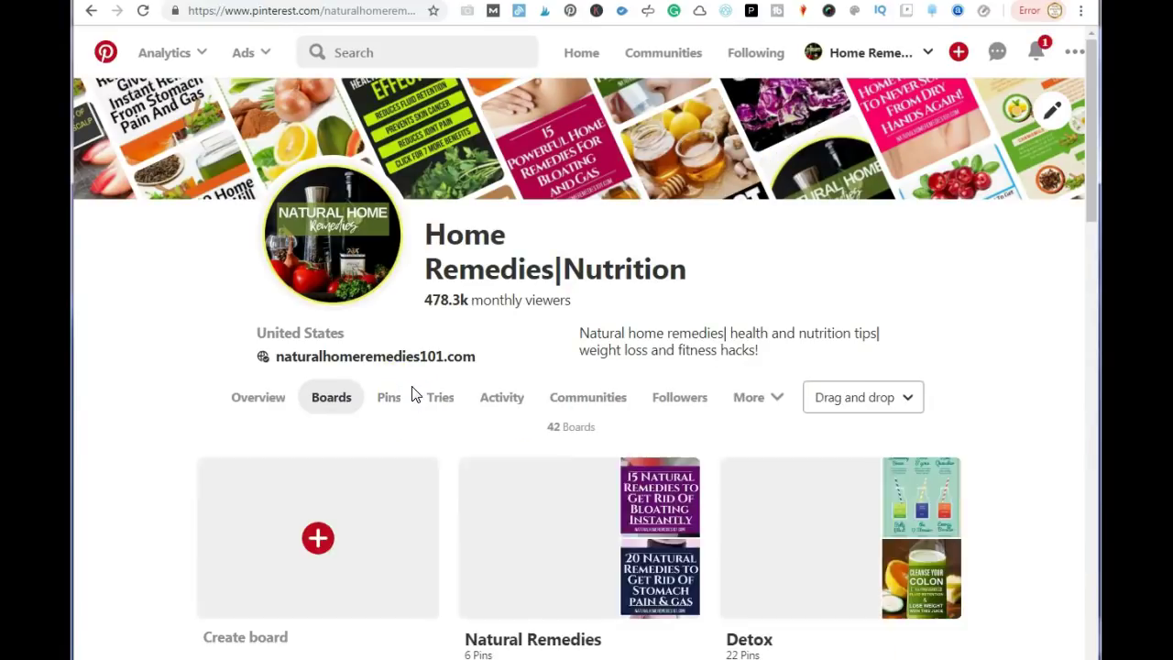
Examine the profile's name and description and look through the titles of all its boards
scroll(414, 394, down, 5)
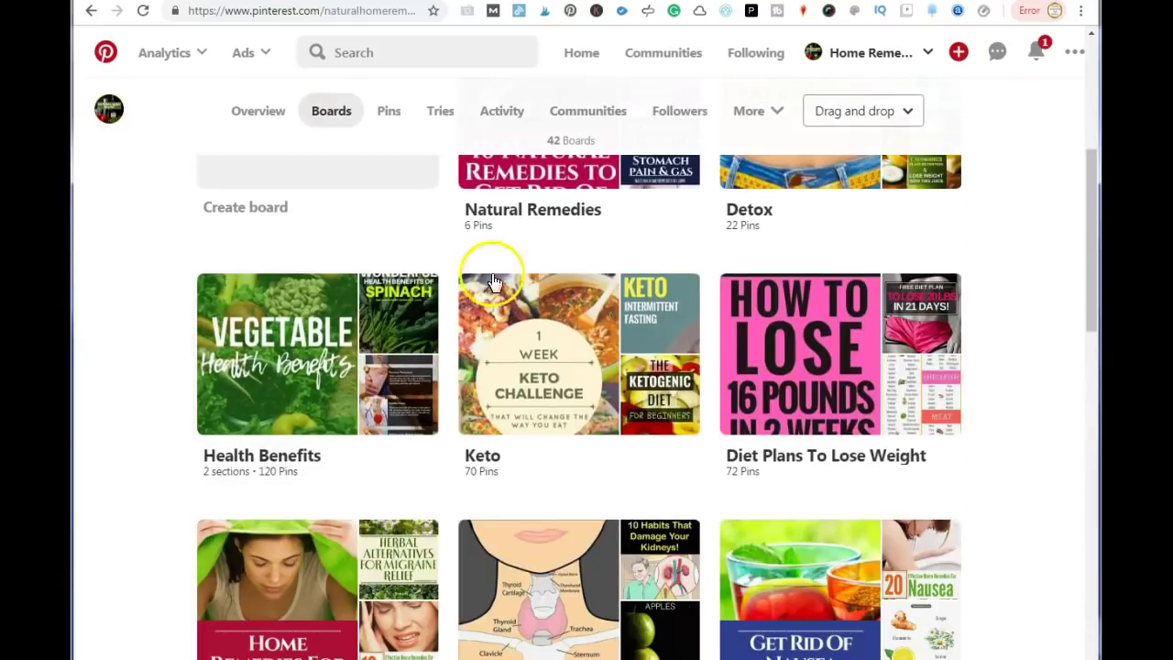
scroll(339, 448, up, 5)
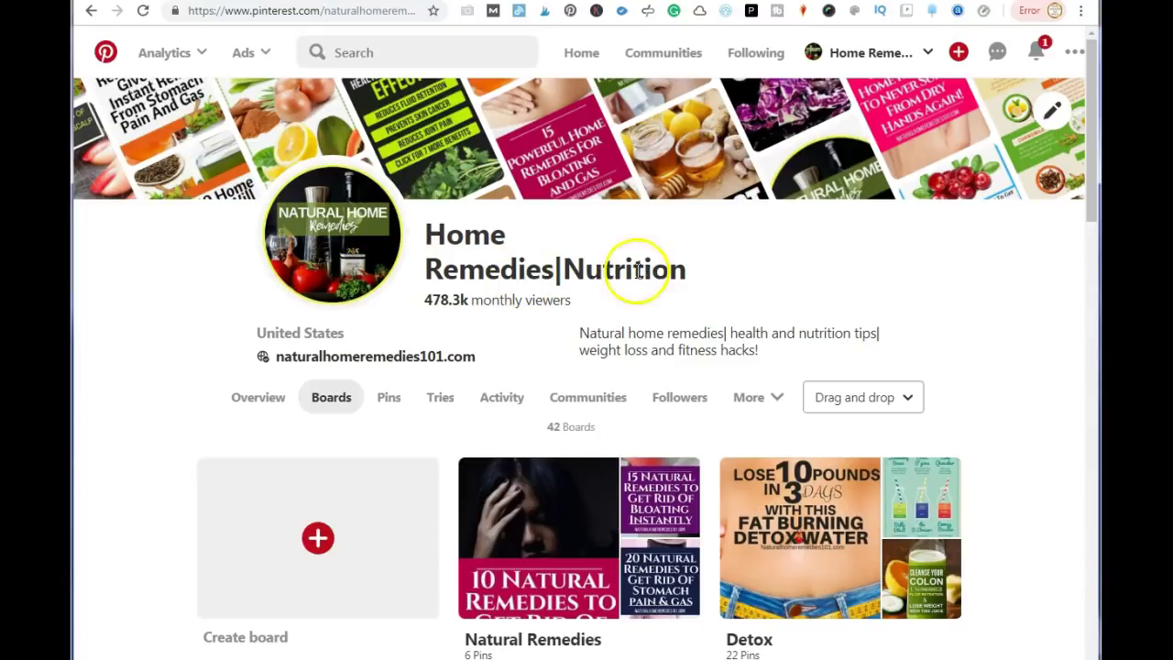
scroll(627, 270, down, 2)
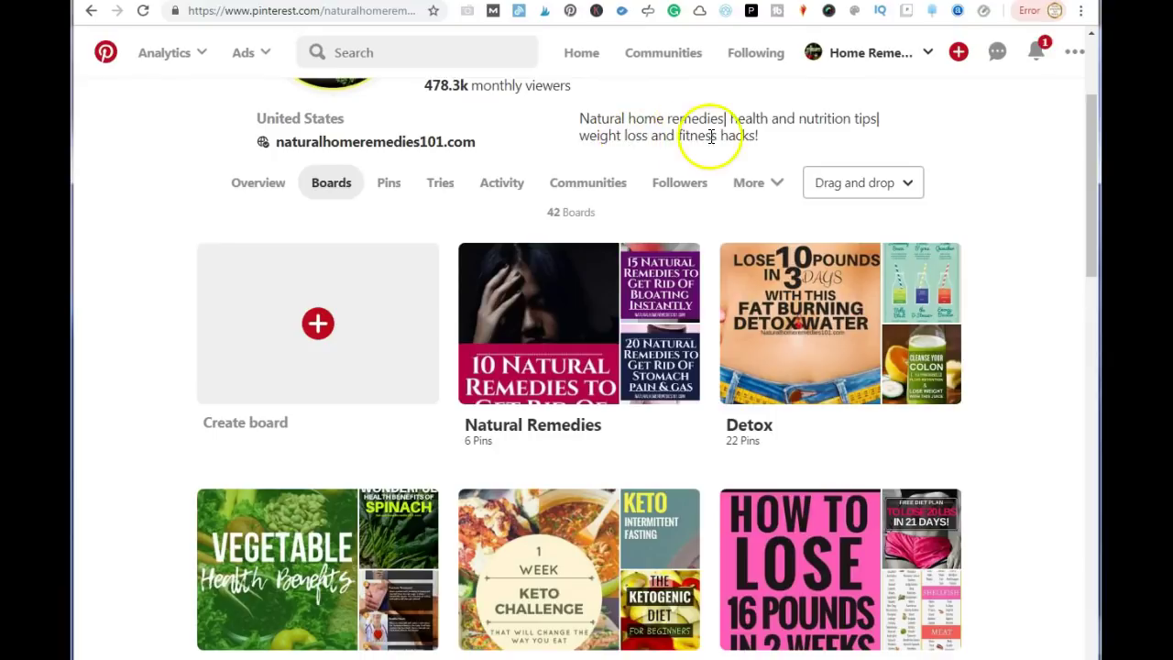
scroll(631, 254, down, 2)
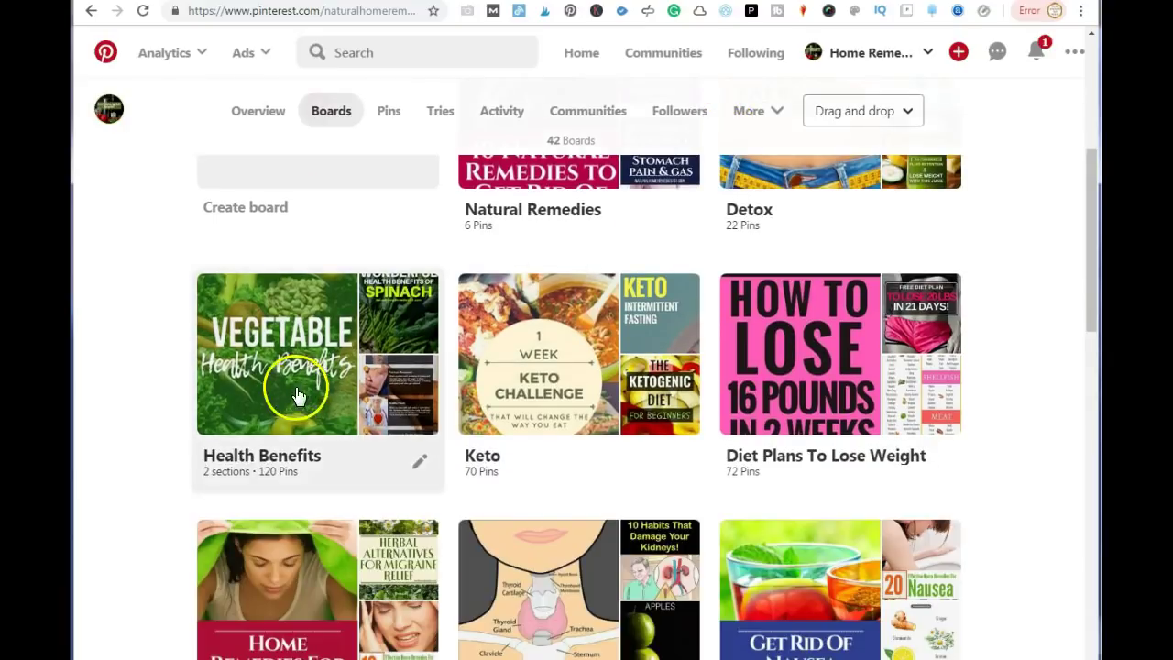
scroll(934, 439, down, 4)
scroll(941, 438, down, 8)
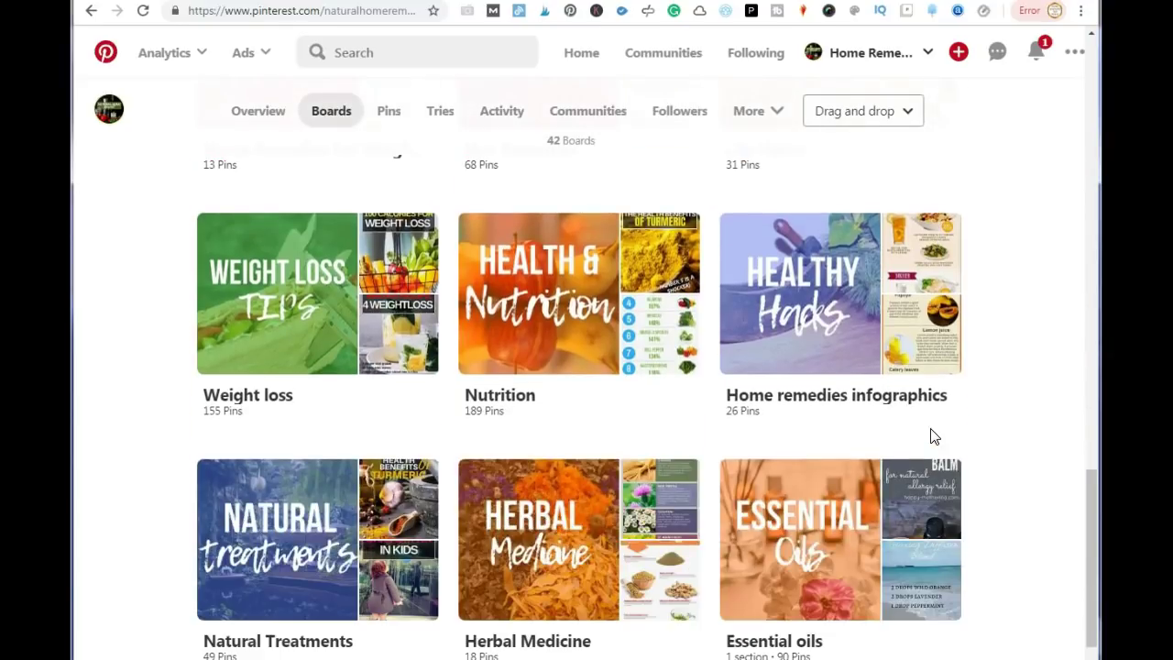
scroll(361, 414, down, 3)
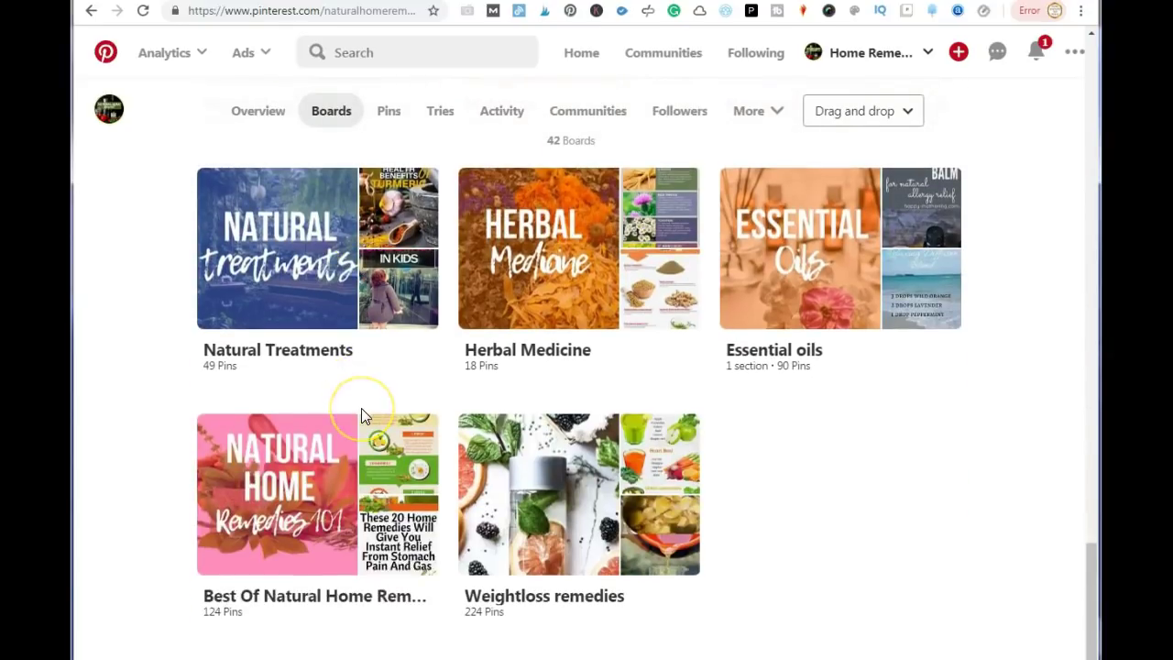
scroll(376, 431, up, 15)
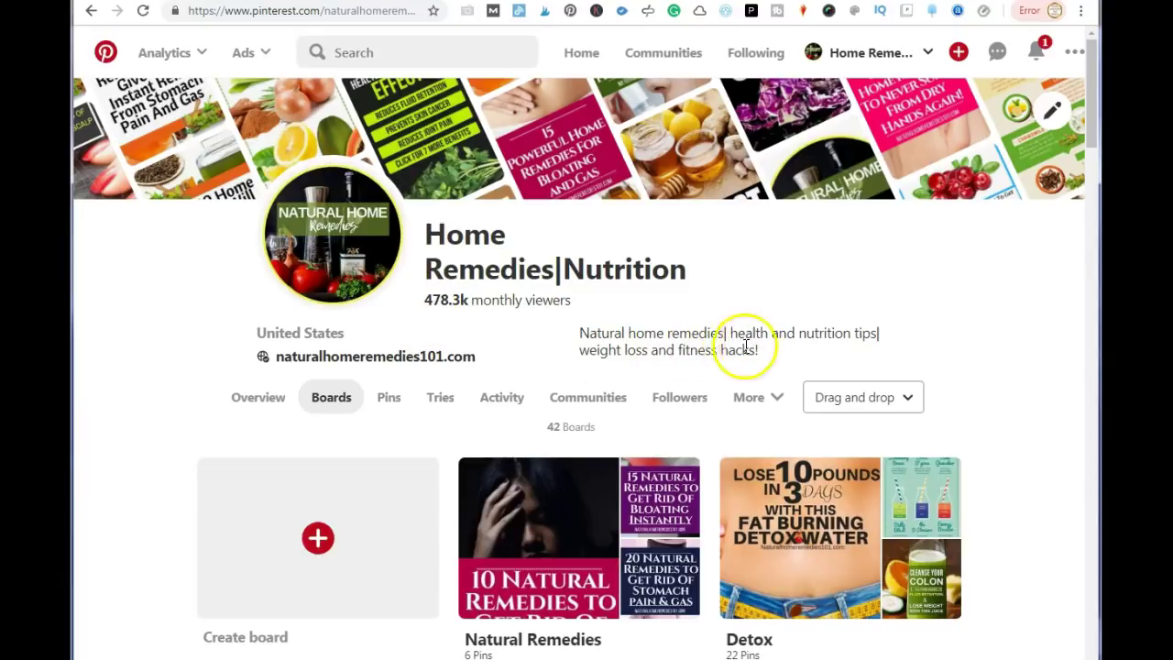
scroll(724, 330, down, 2)
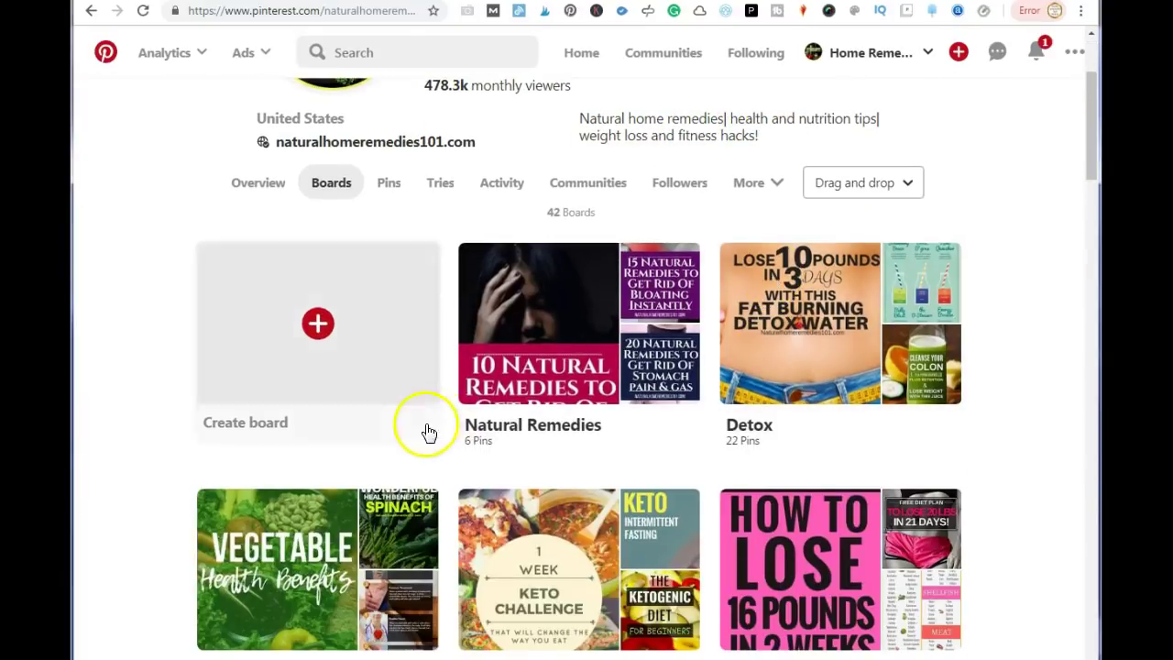
scroll(894, 410, down, 2)
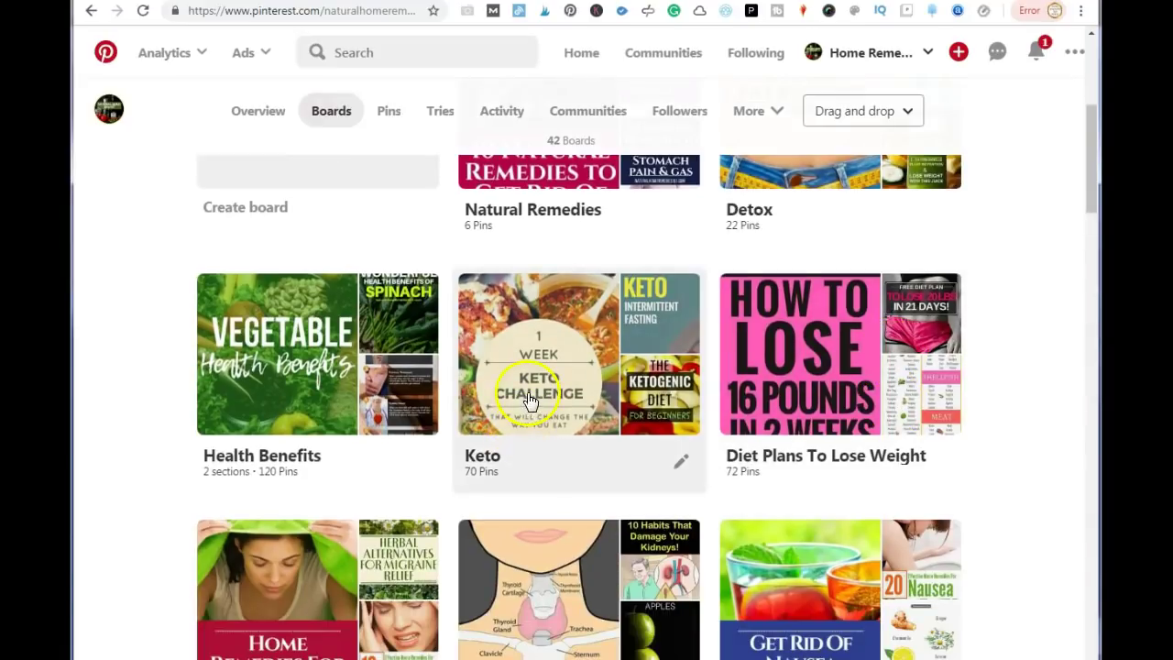
scroll(539, 417, up, 2)
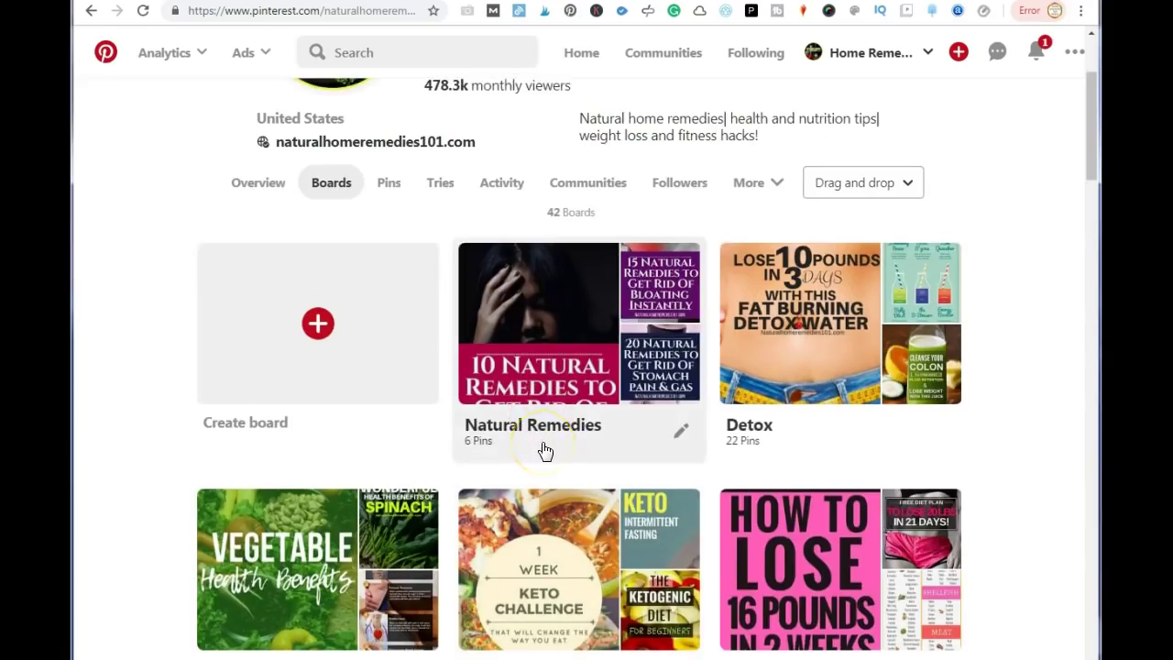
Switch to the Natural Home Remedies website and look through its home page posts and top posts
click(548, 444)
scroll(548, 444, up, 2)
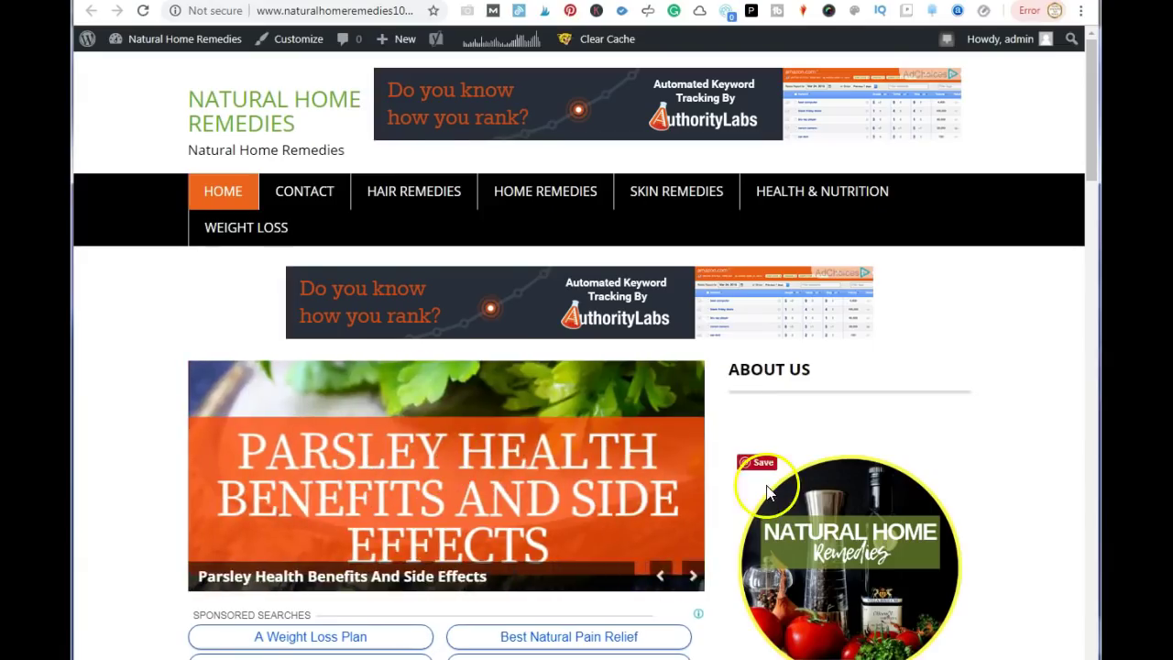
scroll(760, 484, down, 5)
scroll(767, 492, down, 12)
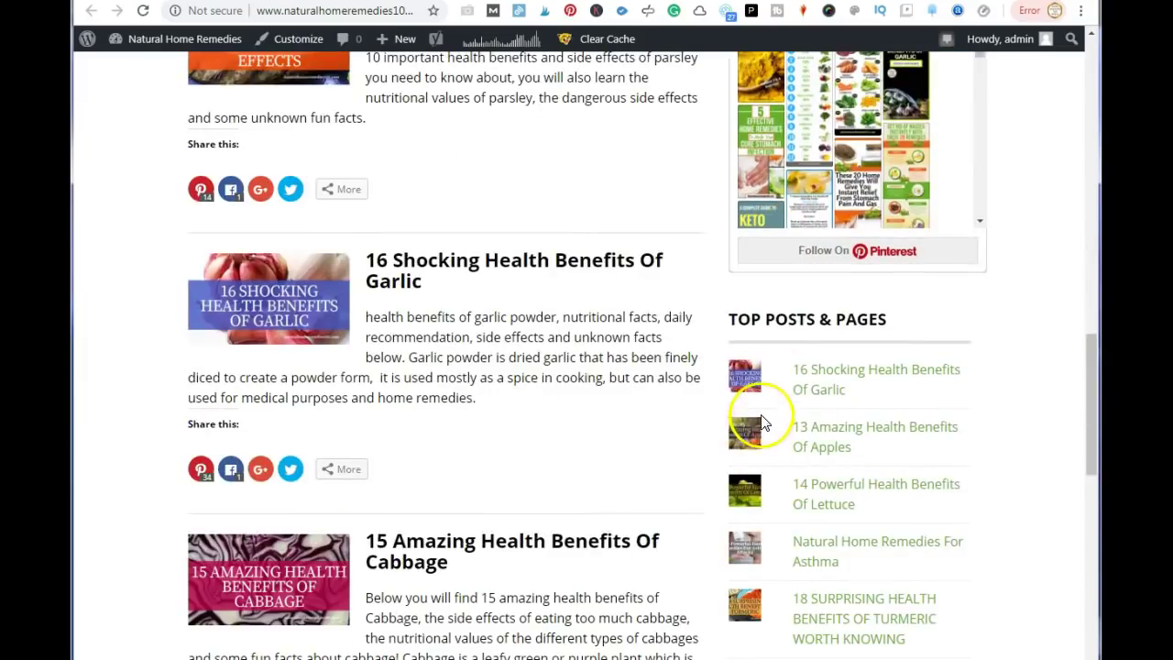
scroll(724, 289, up, 5)
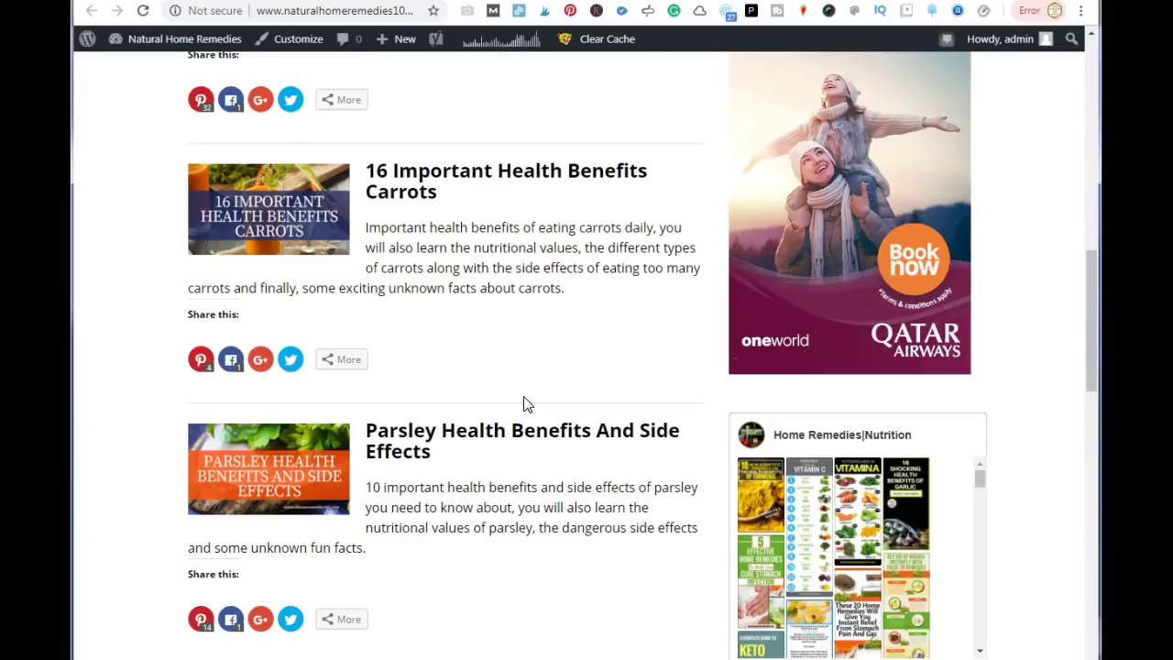
scroll(537, 523, up, 10)
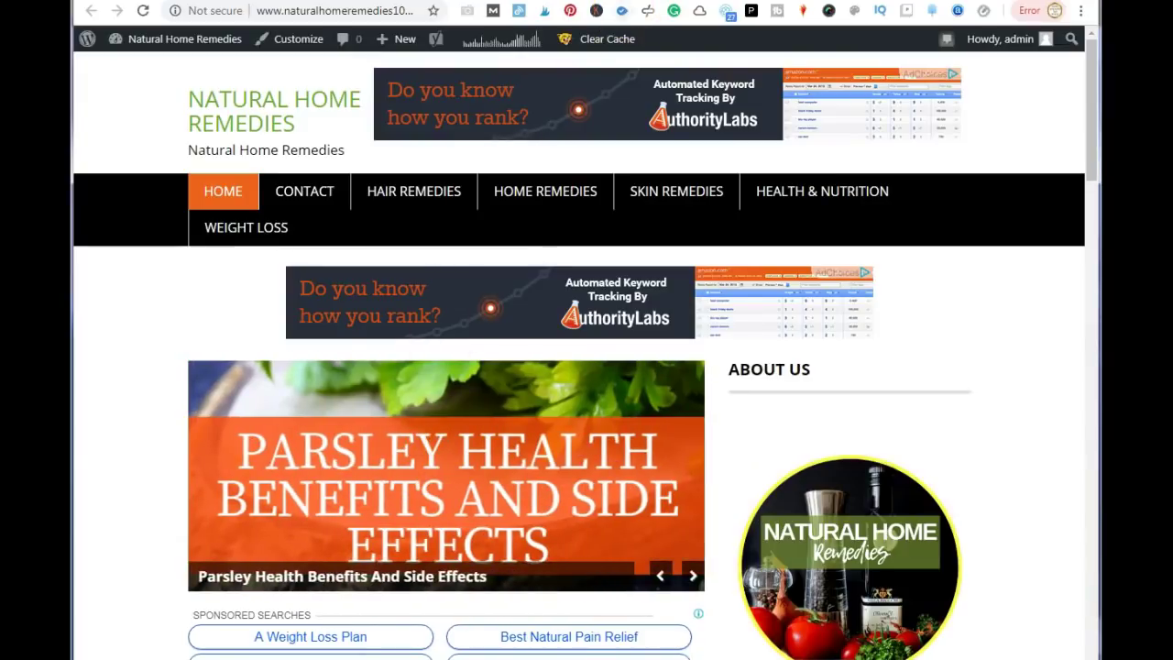
Return to the Pinterest Diet topic and replace "diet" in its address with "natural-remedies" to open that topic
click(646, 1)
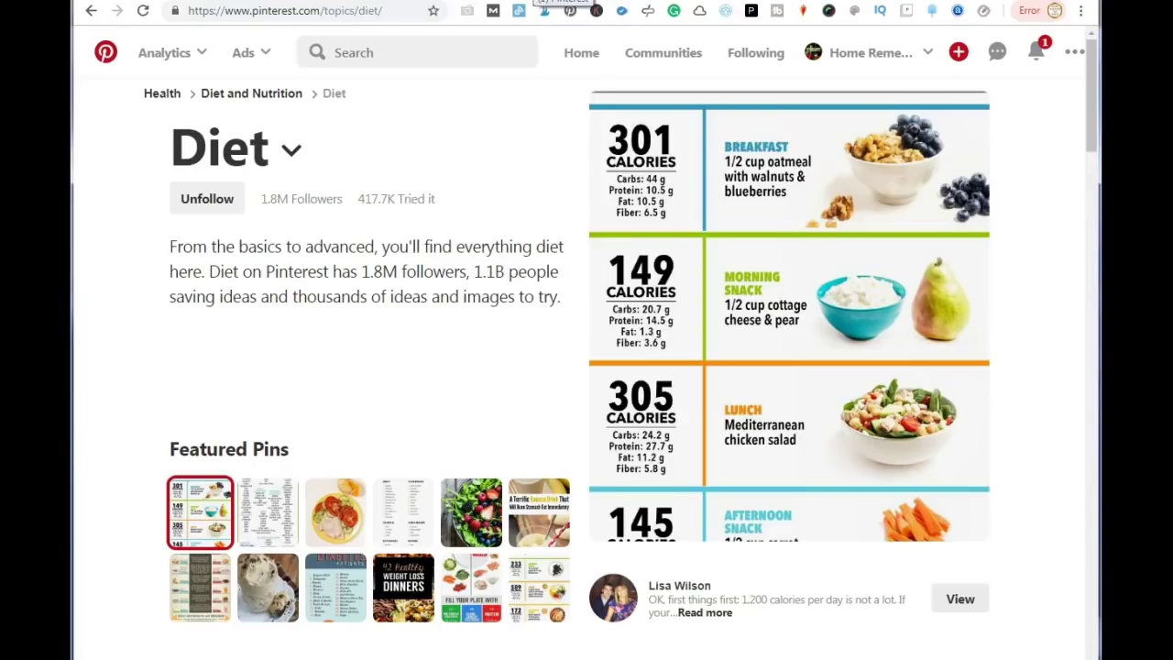
click(355, 10)
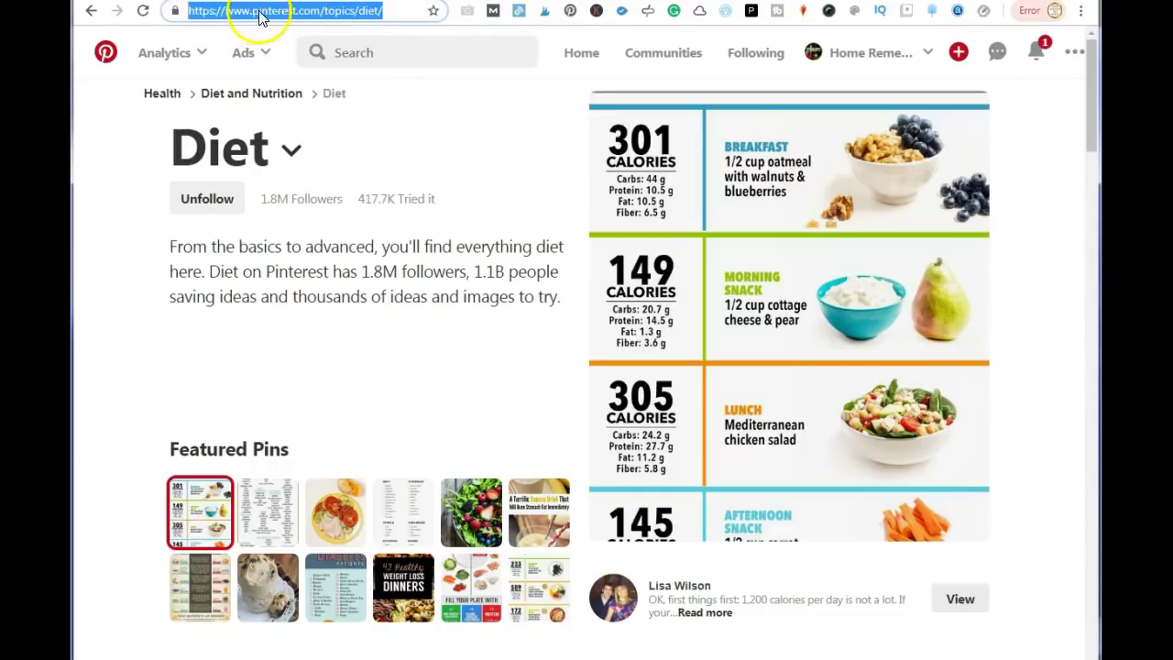
click(365, 10)
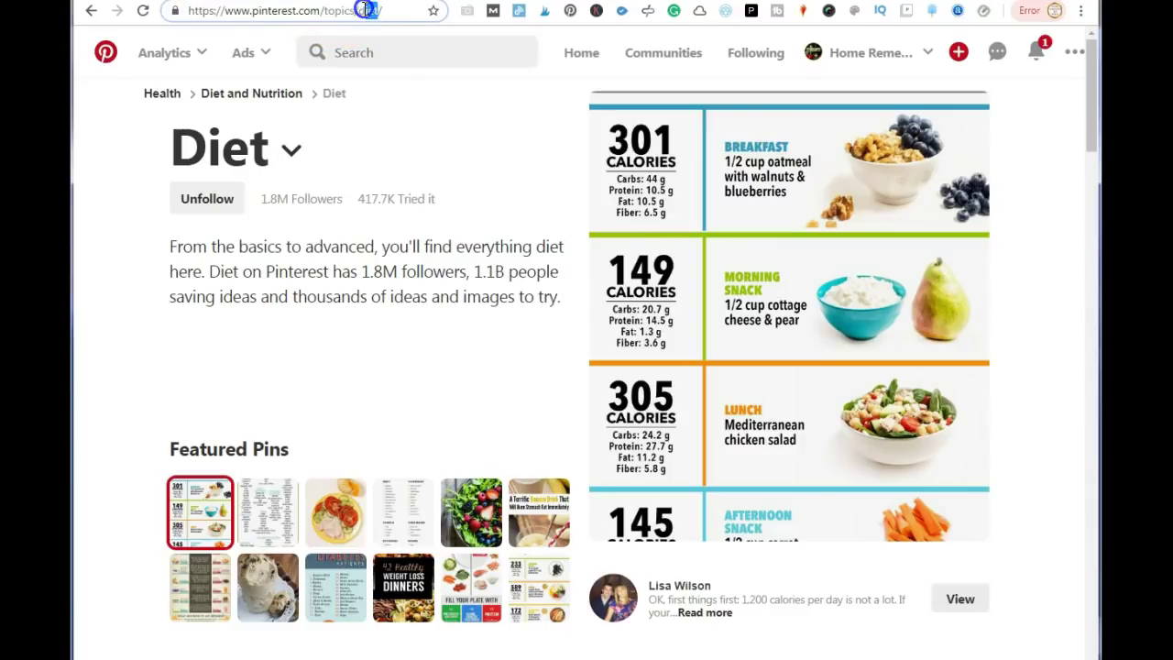
double_click(366, 10)
text(natural-)
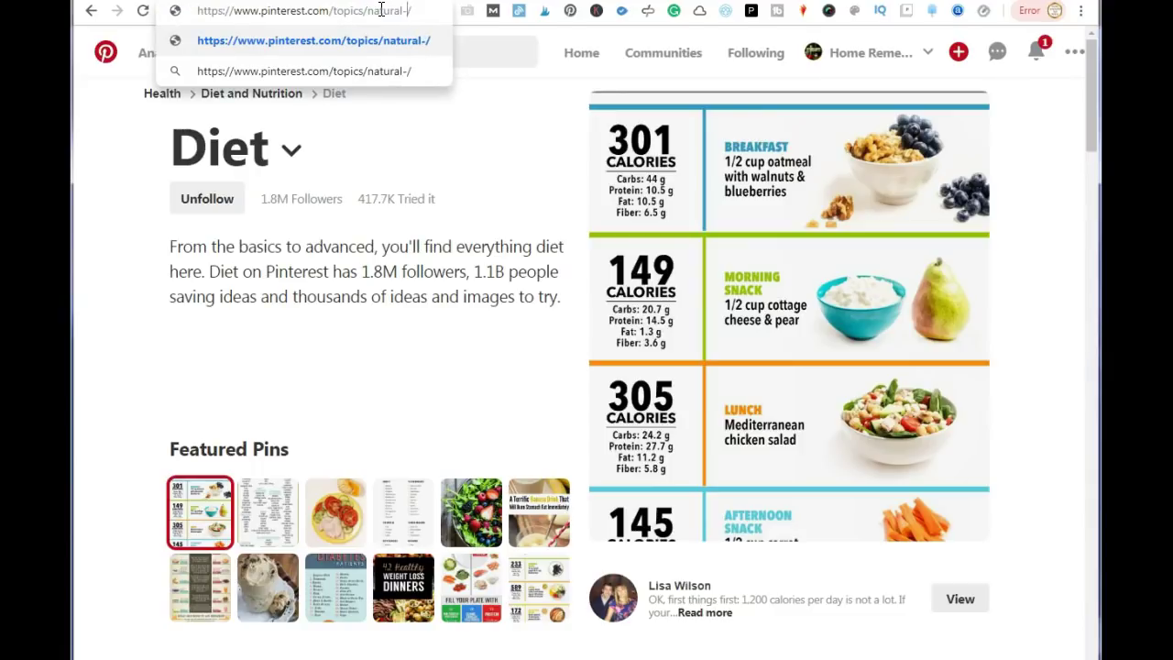
text(remedies)
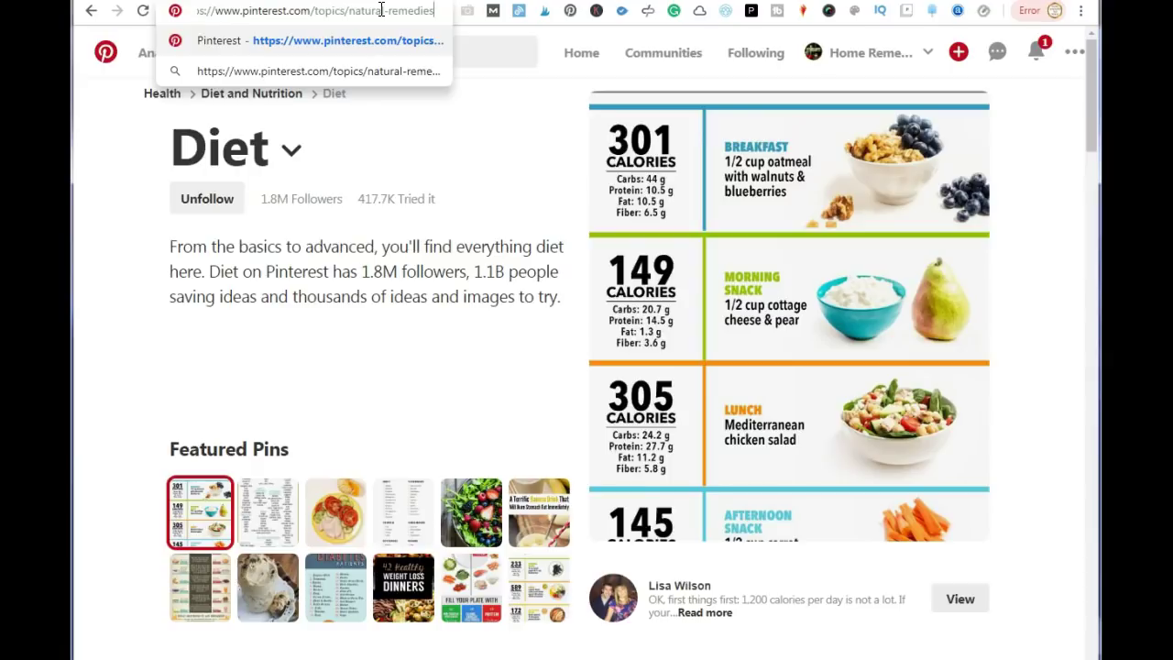
key(Return)
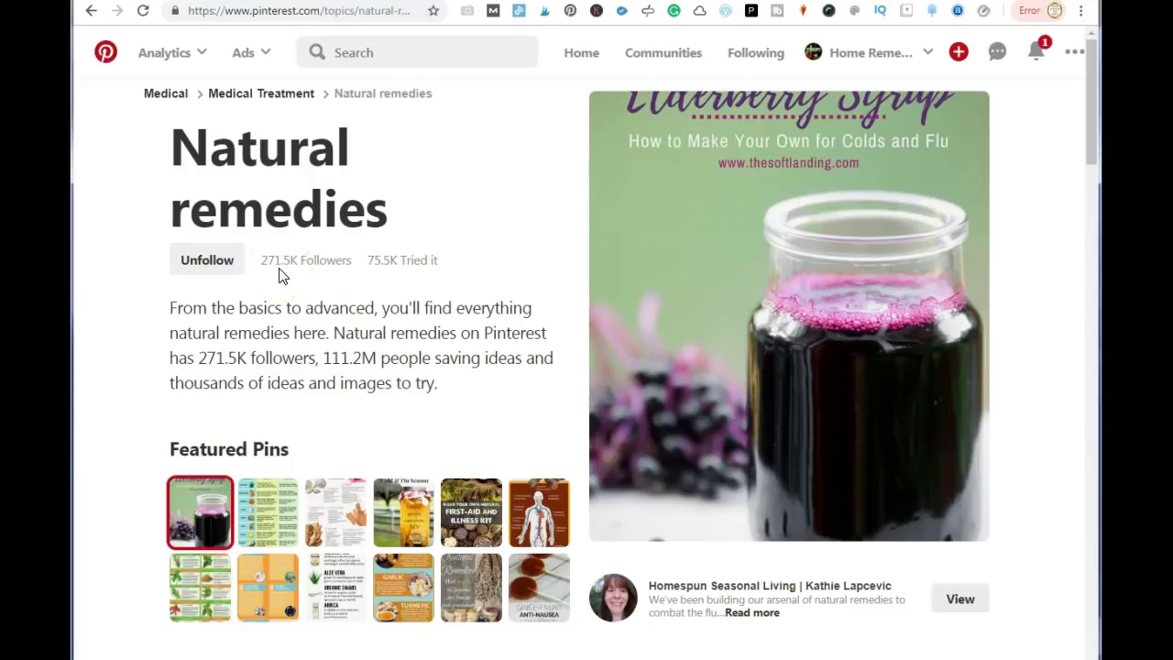
Examine the Natural remedies topic page, its featured collections and its related topics up to Herbal medicine
scroll(282, 277, down, 3)
scroll(289, 279, down, 3)
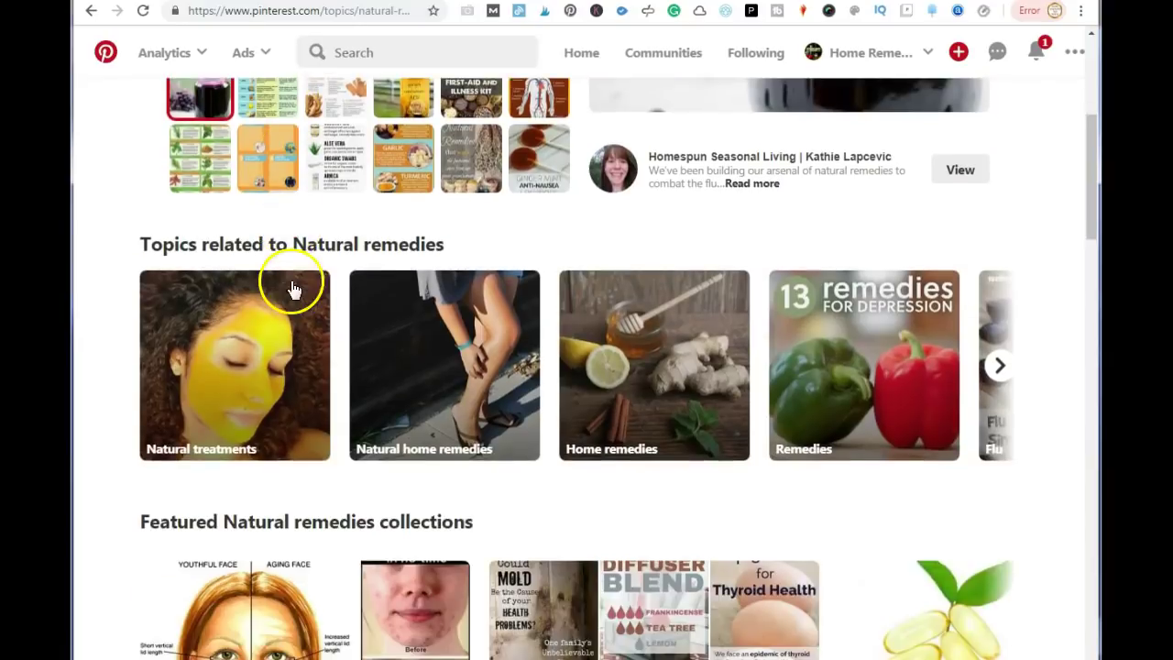
scroll(293, 284, down, 3)
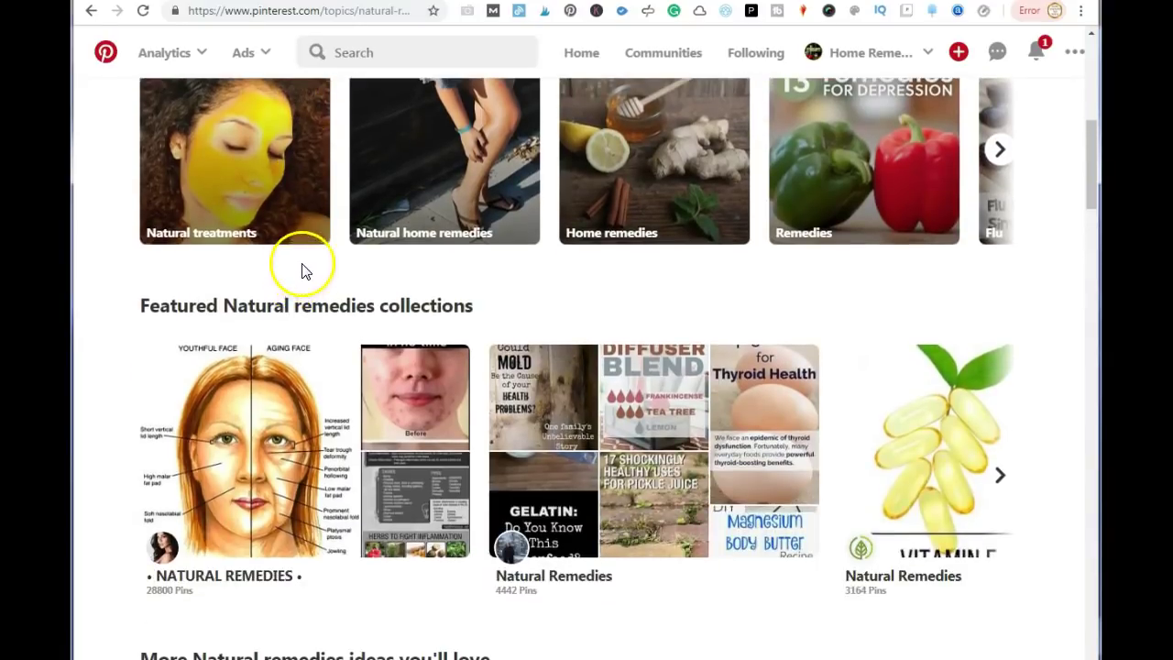
scroll(301, 270, up, 3)
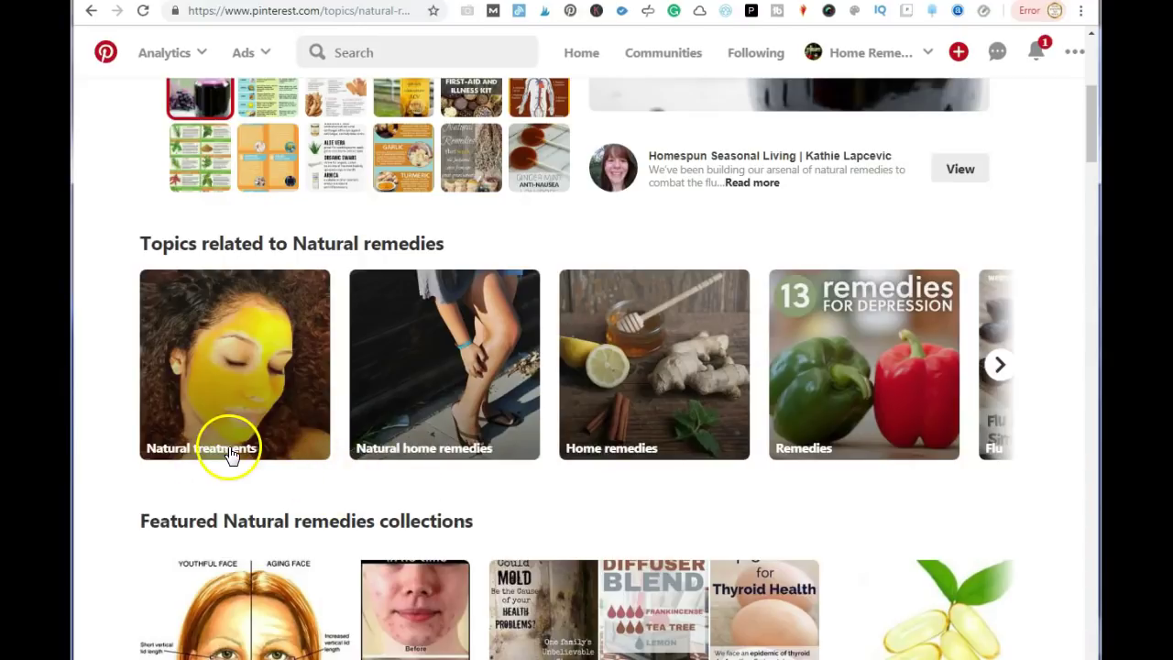
scroll(289, 378, up, 5)
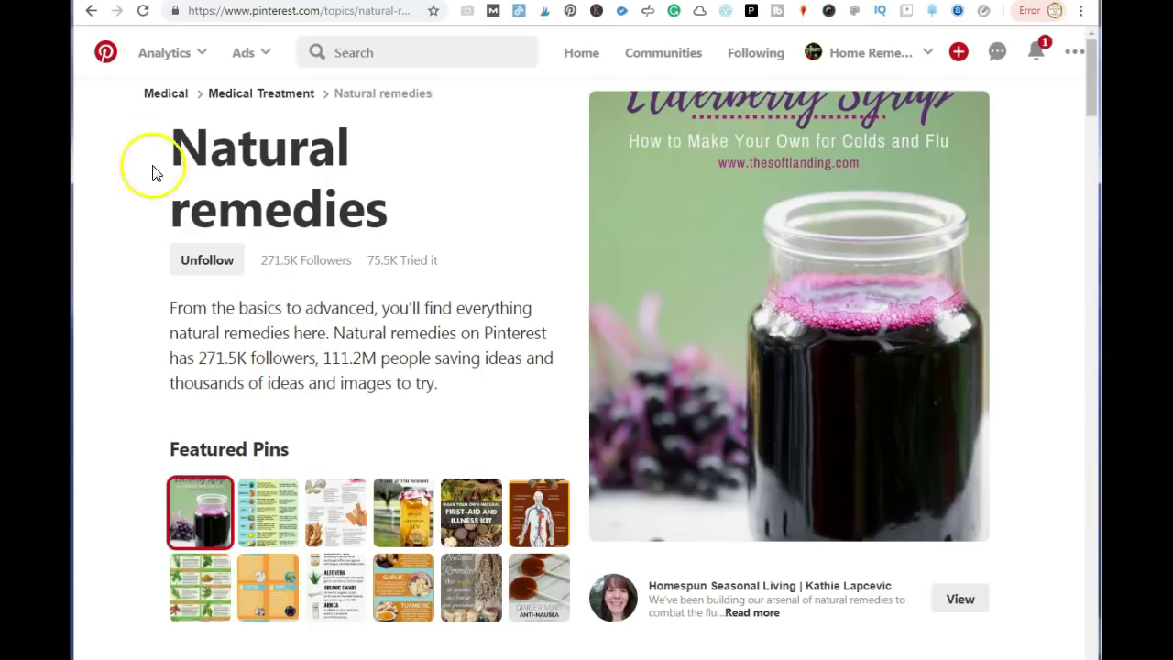
scroll(358, 233, down, 5)
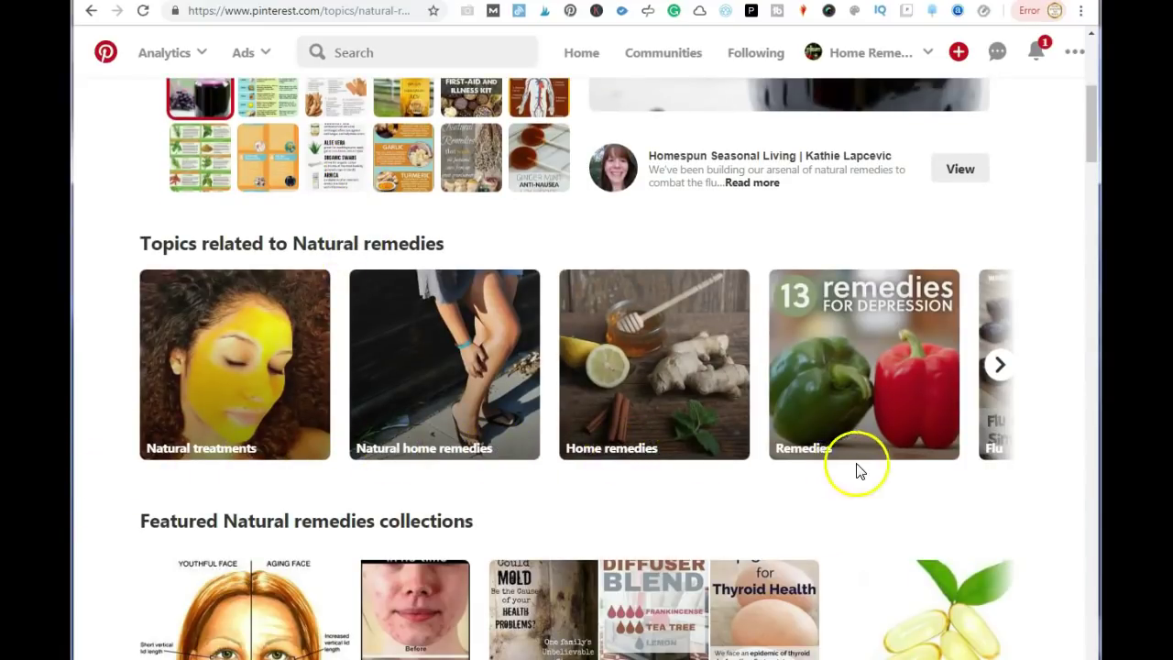
click(1000, 366)
click(1001, 366)
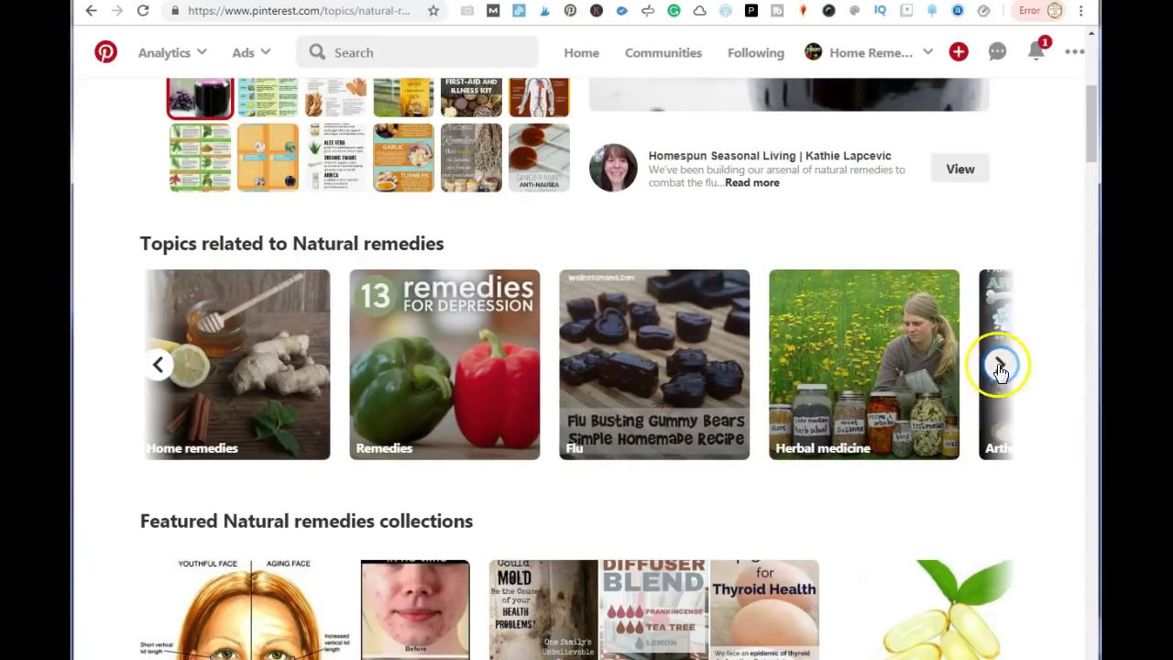
Examine the remaining topics related to Natural remedies, from Arthritis to Blood pressure, and look through the topic's pins
click(998, 367)
click(998, 366)
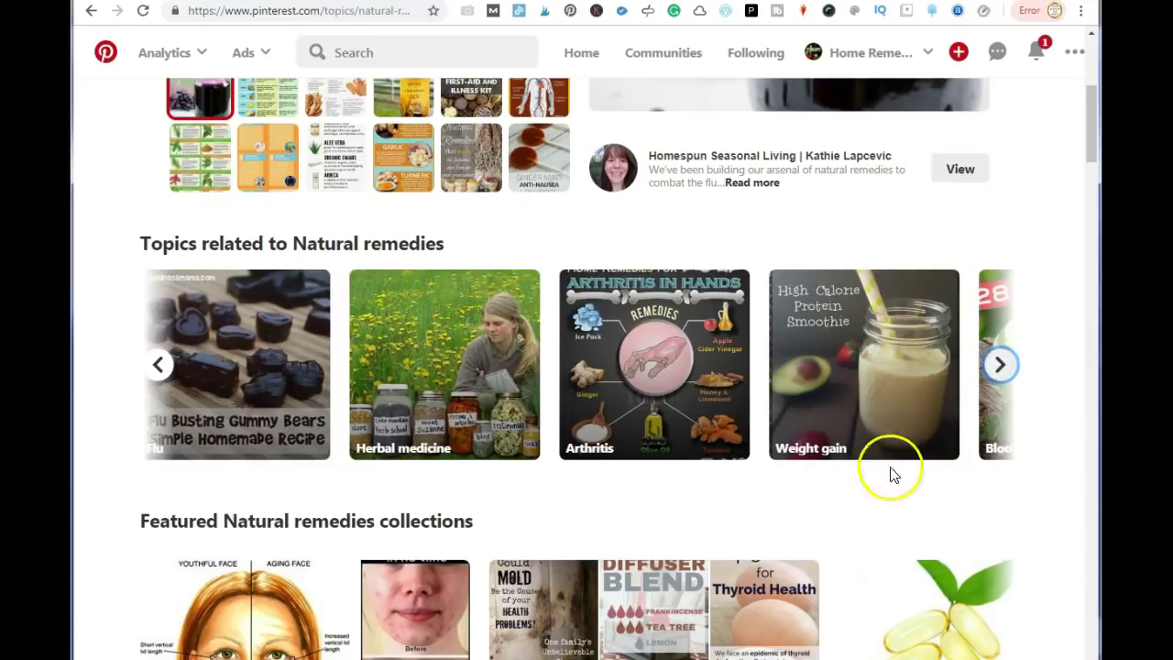
click(1000, 366)
scroll(621, 554, down, 7)
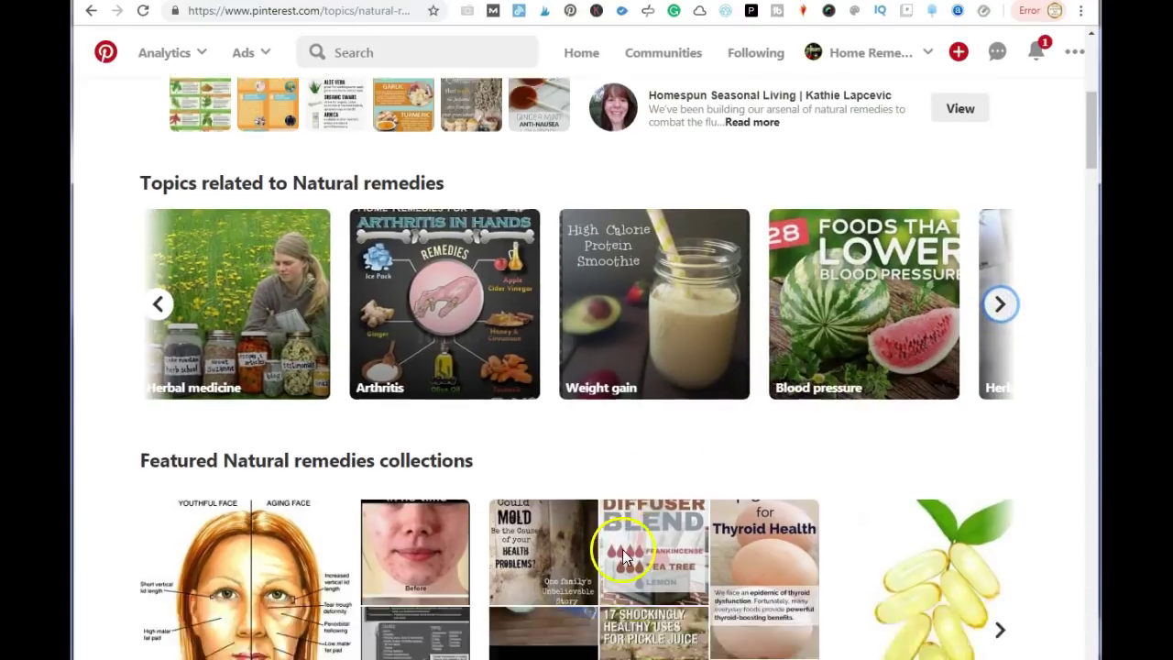
scroll(620, 554, down, 8)
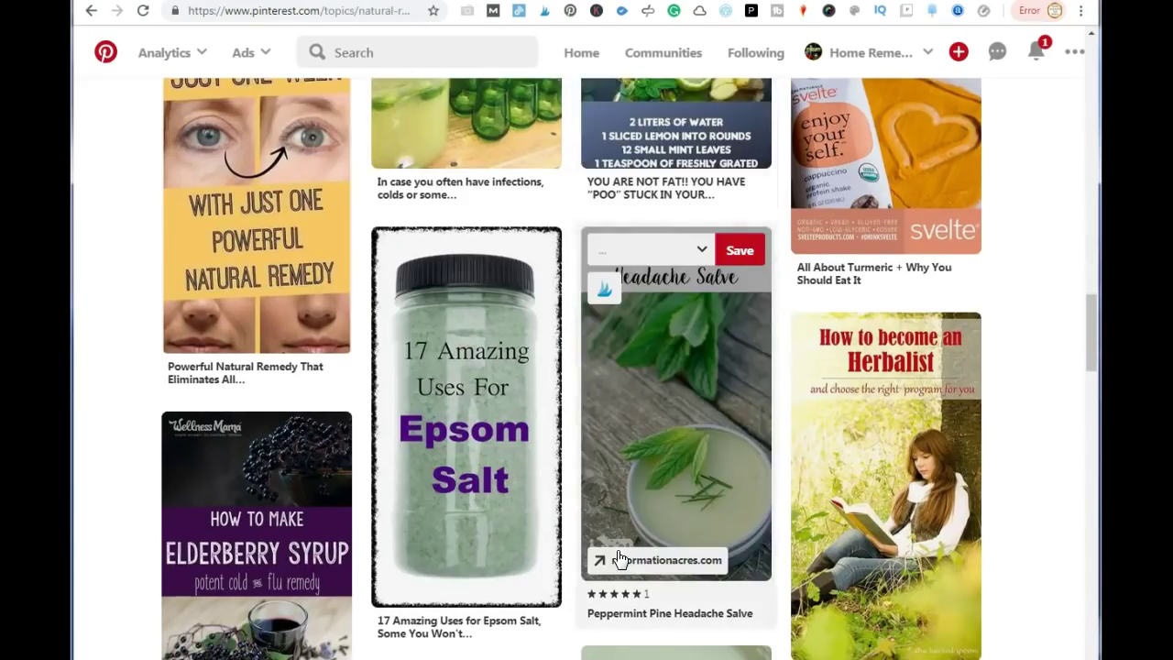
scroll(618, 550, down, 7)
scroll(617, 550, down, 7)
scroll(615, 554, up, 19)
scroll(611, 559, up, 10)
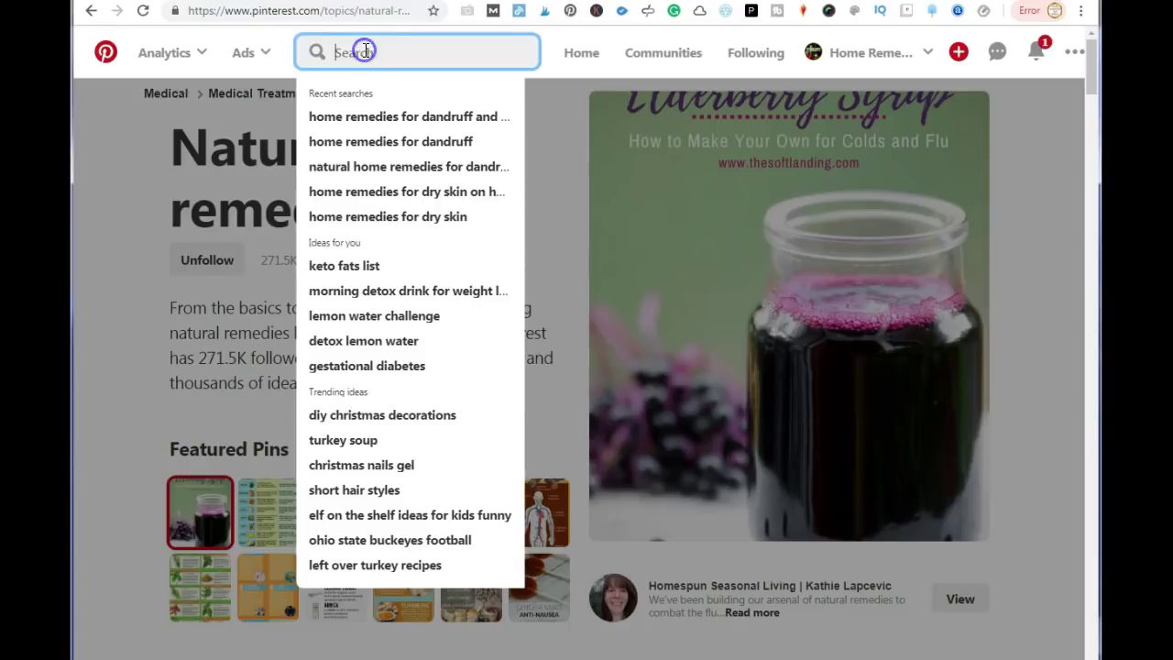
Search Pinterest for "home remedies" and narrow the results with the suggestions For Colds and For Adults
click(363, 50)
text(home remedies)
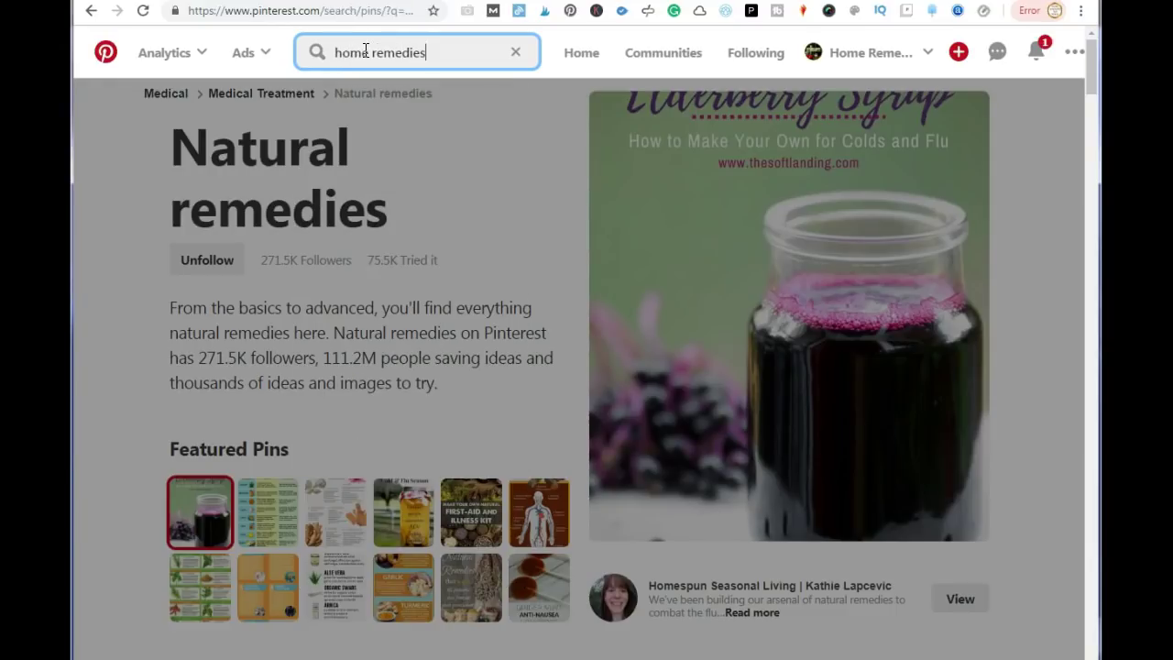
key(Return)
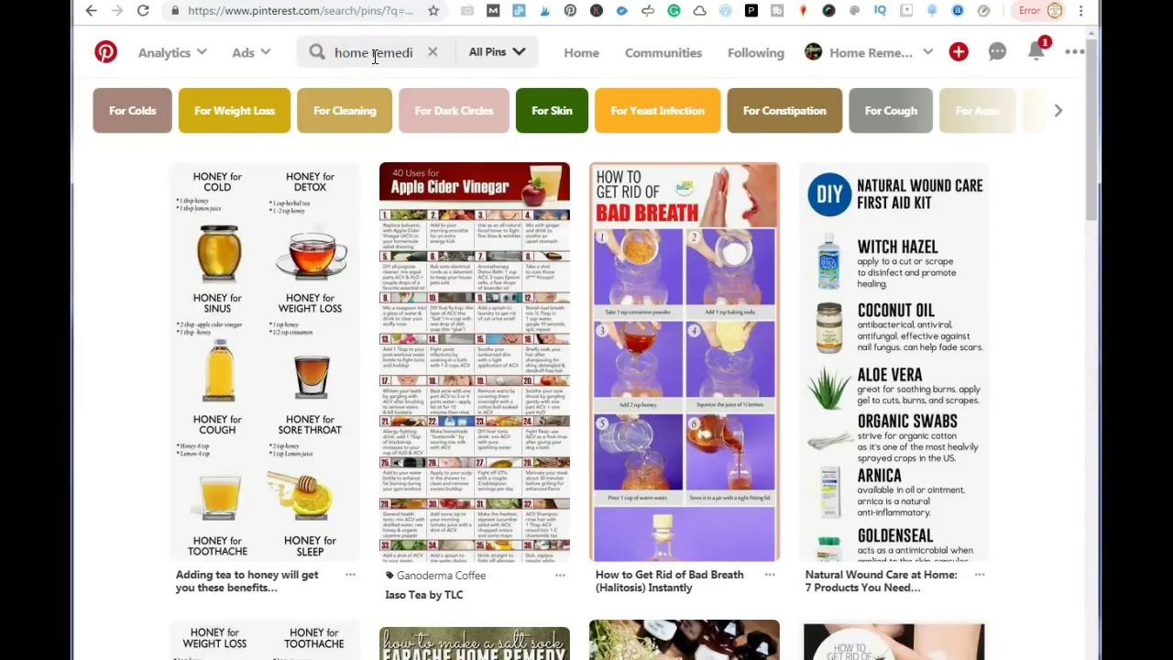
click(133, 113)
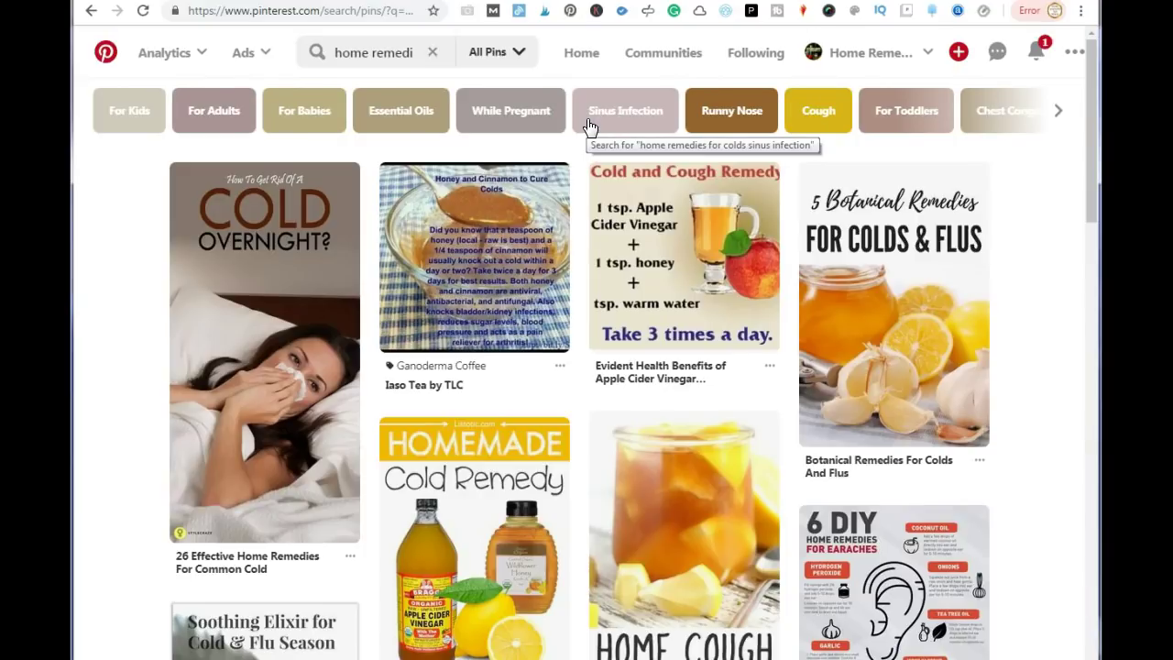
click(198, 120)
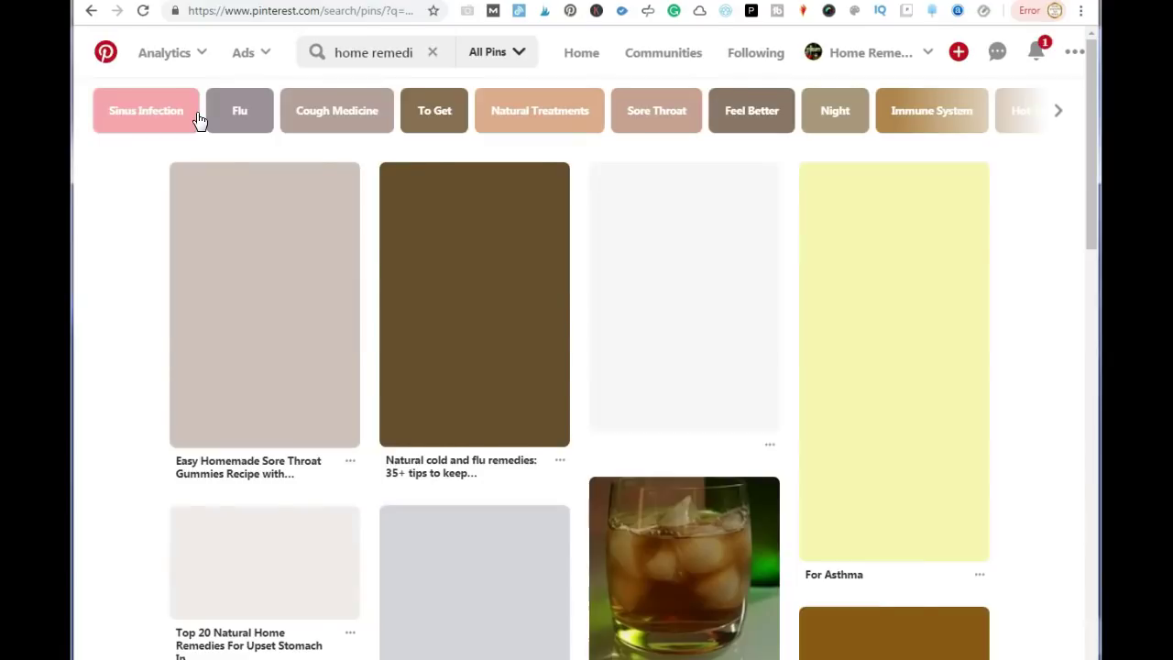
Look through the pins found for colds in adults and check the full search phrase built from the chosen suggestions
mouse_move(929, 320)
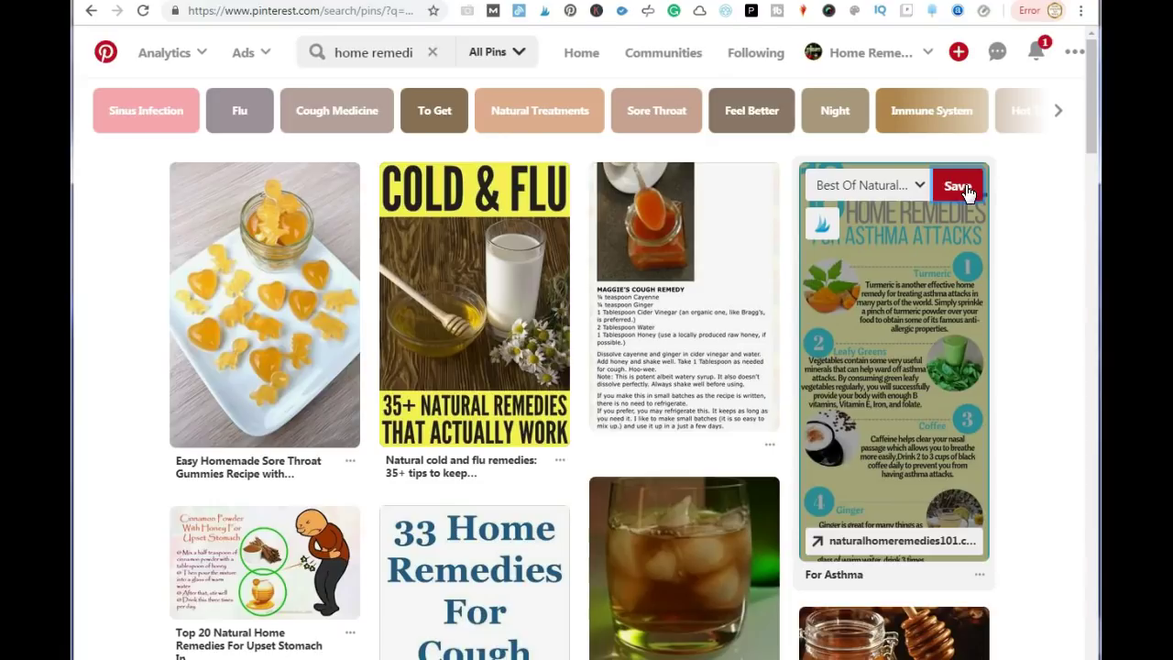
scroll(922, 330, down, 5)
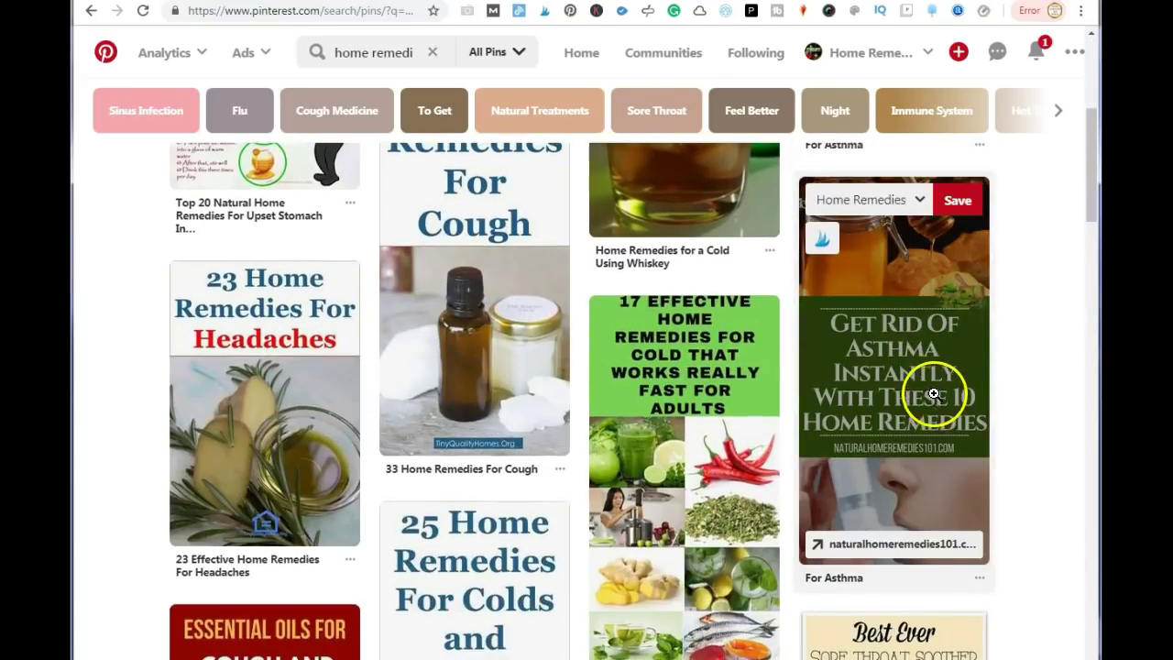
scroll(933, 392, down, 5)
scroll(406, 413, down, 5)
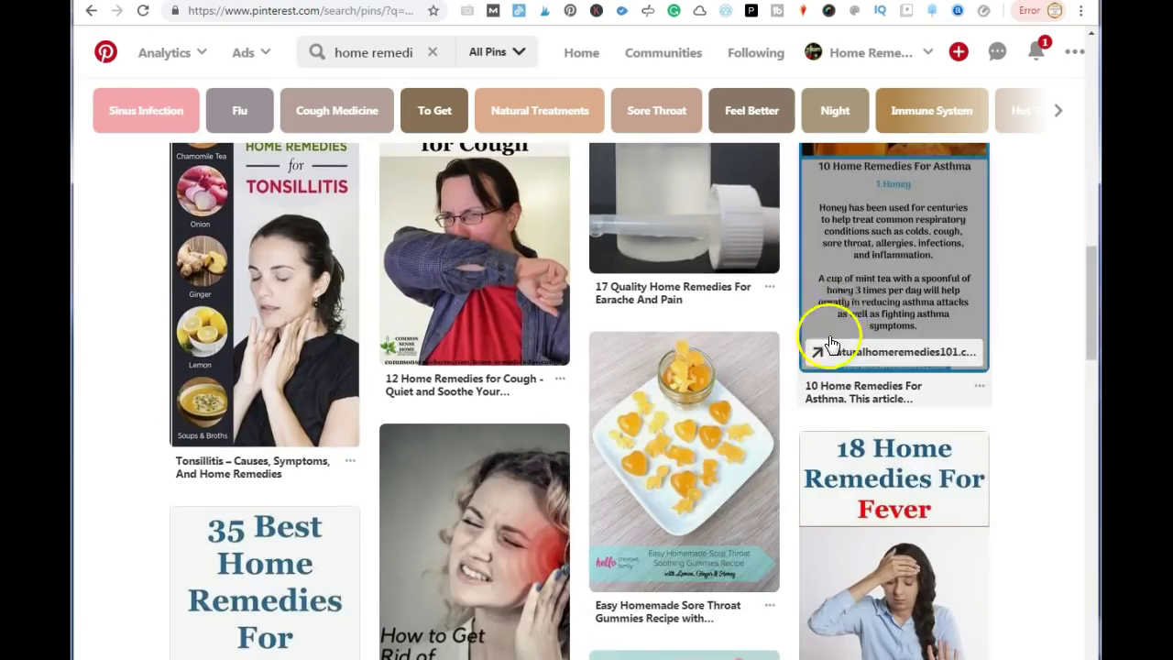
scroll(854, 267, down, 10)
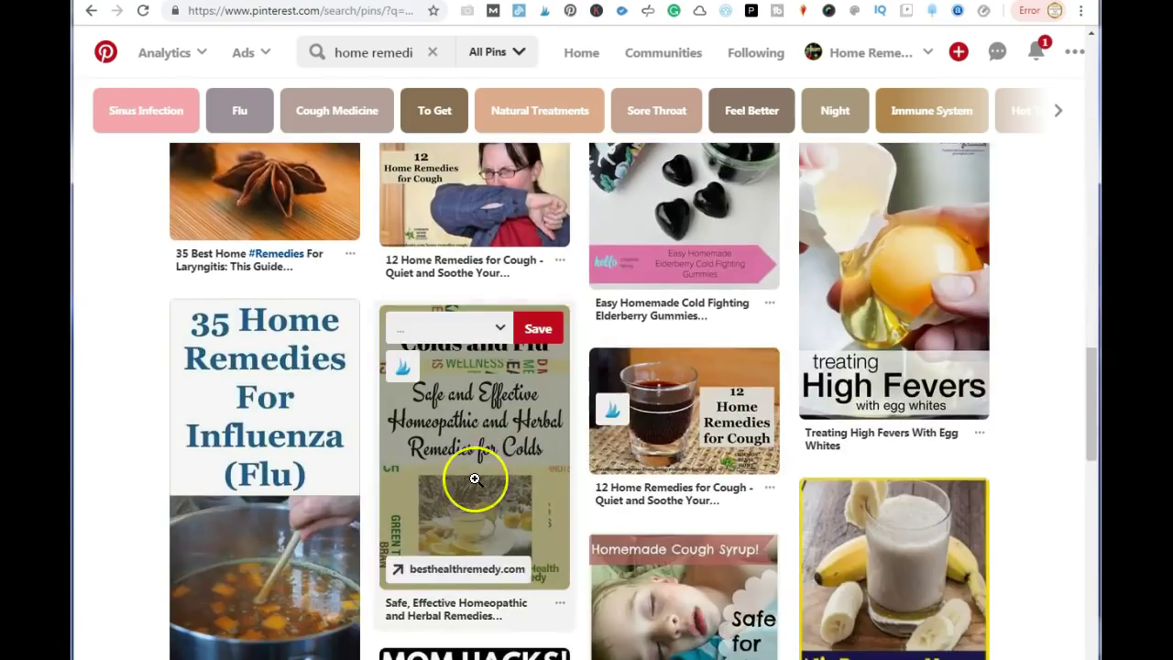
scroll(474, 476, down, 5)
scroll(475, 478, up, 10)
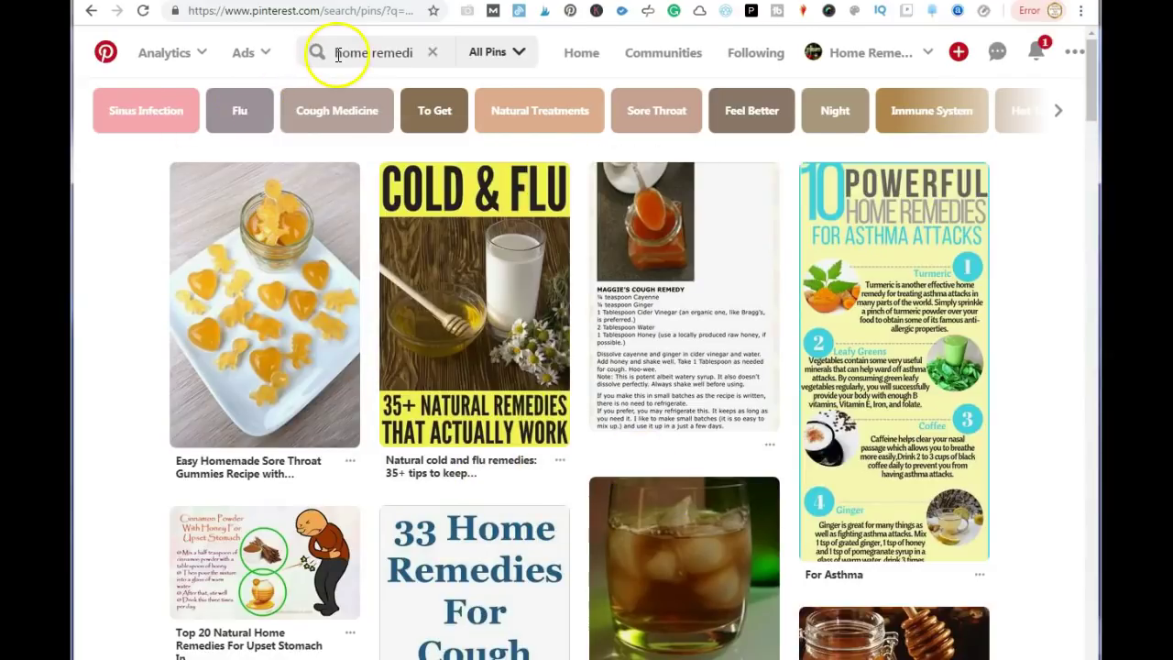
drag(337, 53, 421, 55)
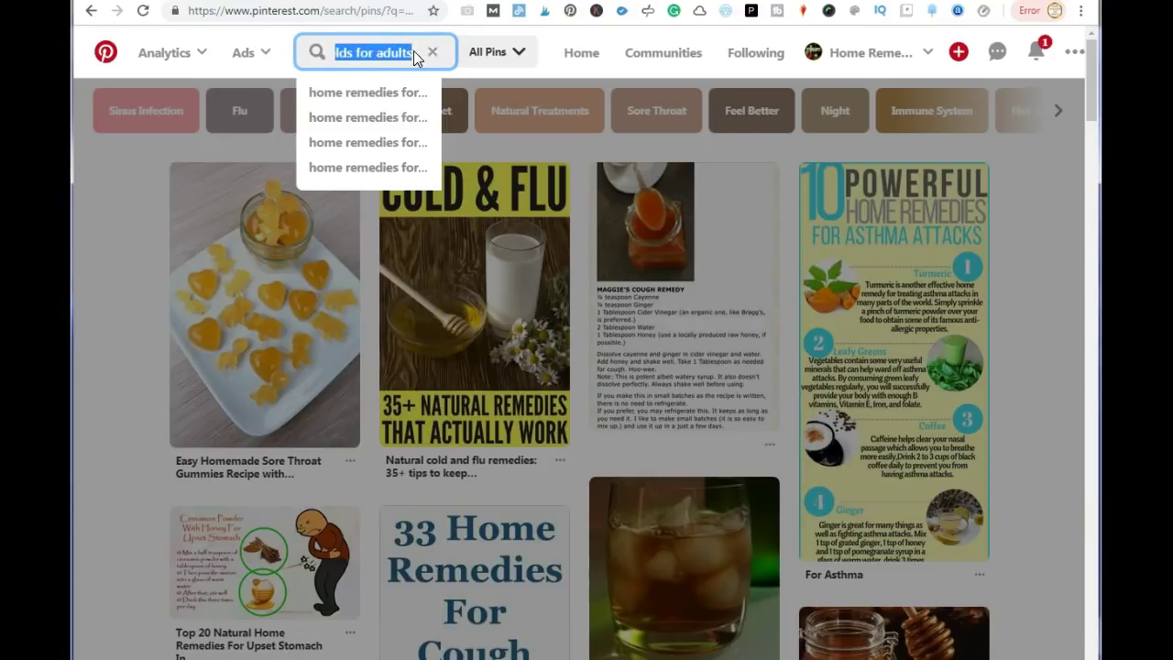
click(413, 51)
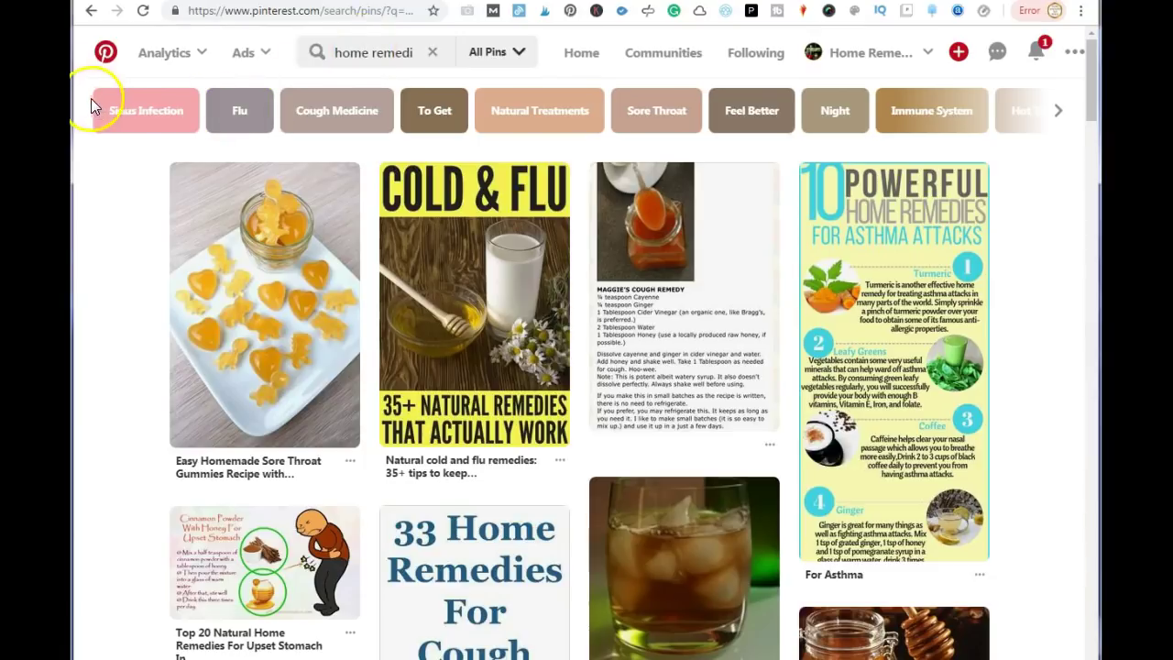
Go back to the original home remedies results and narrow them again to For Colds and For Adults
click(90, 10)
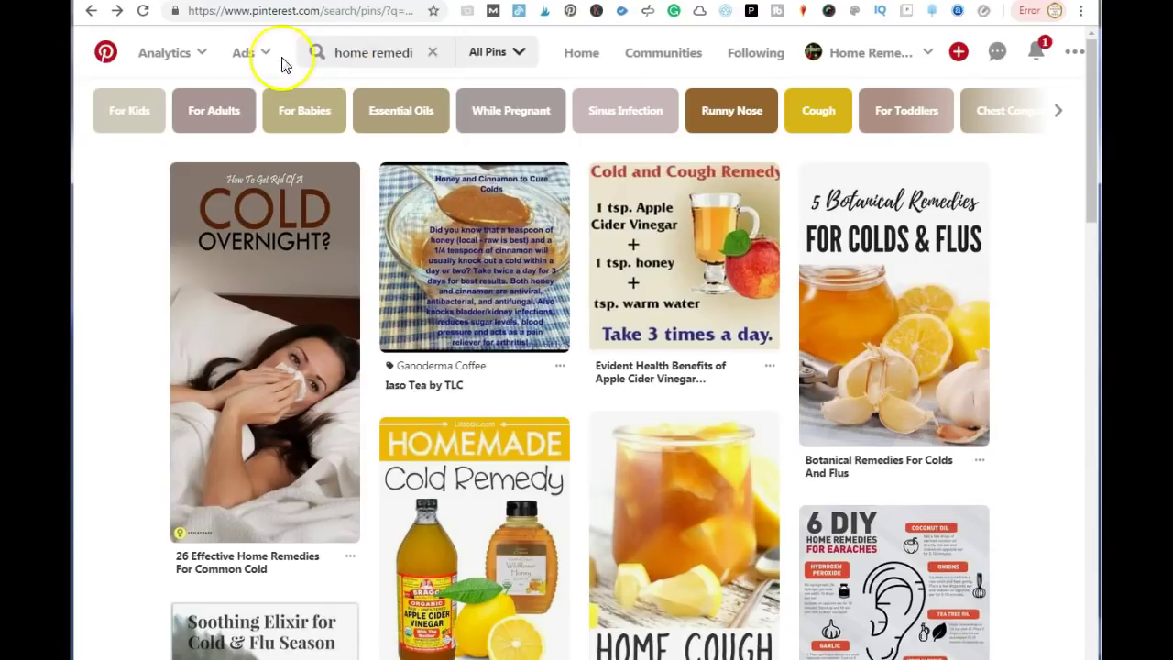
click(90, 10)
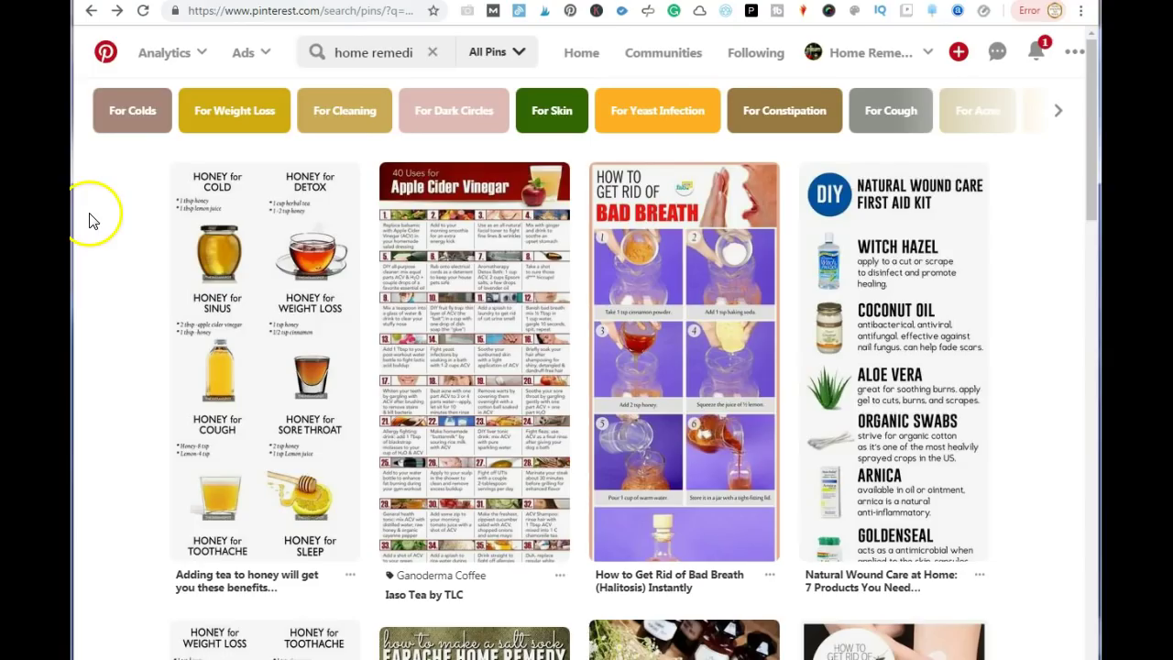
click(132, 111)
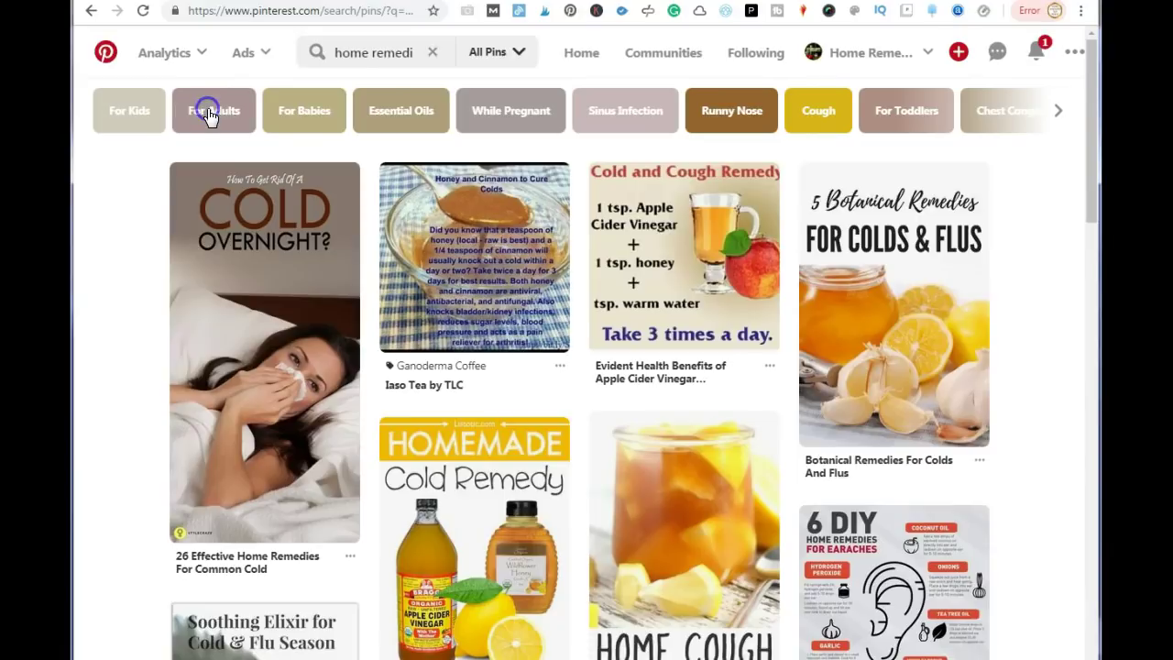
click(211, 112)
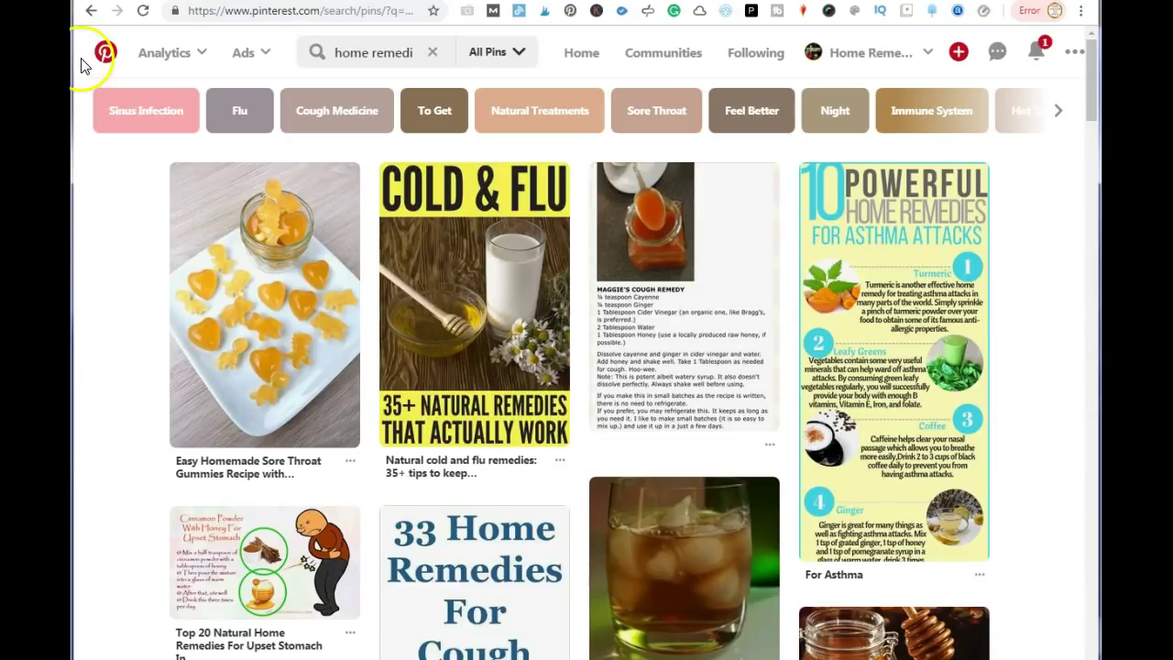
Return to the general home remedies for colds results and look through their pins
click(91, 11)
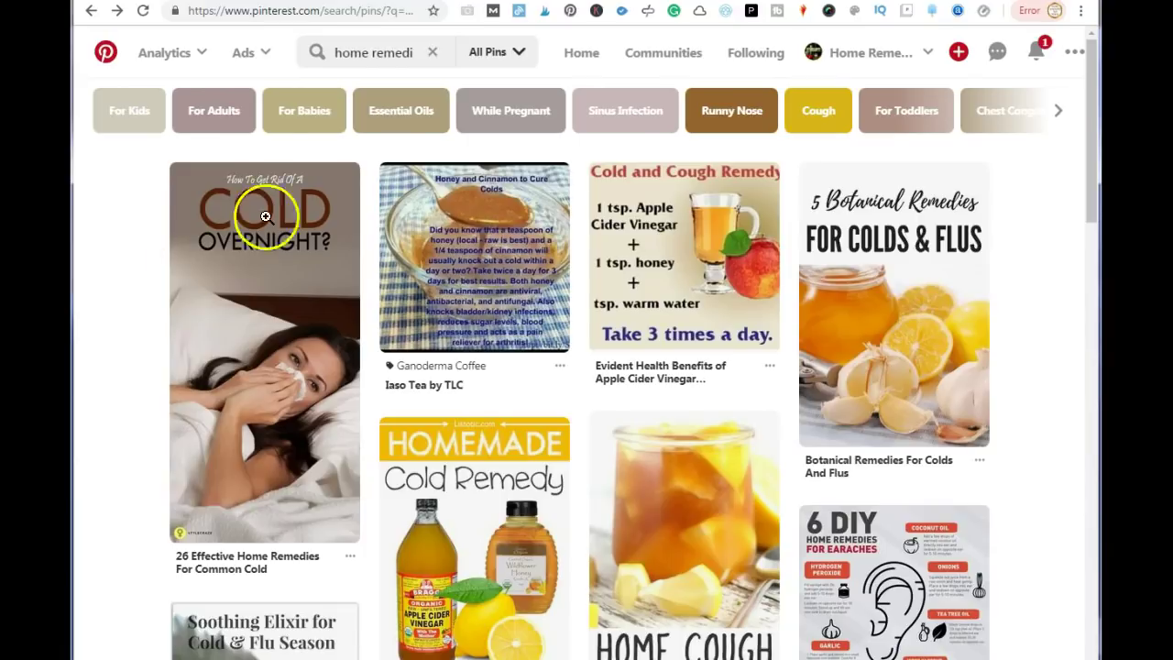
scroll(326, 287, down, 1)
scroll(326, 286, down, 15)
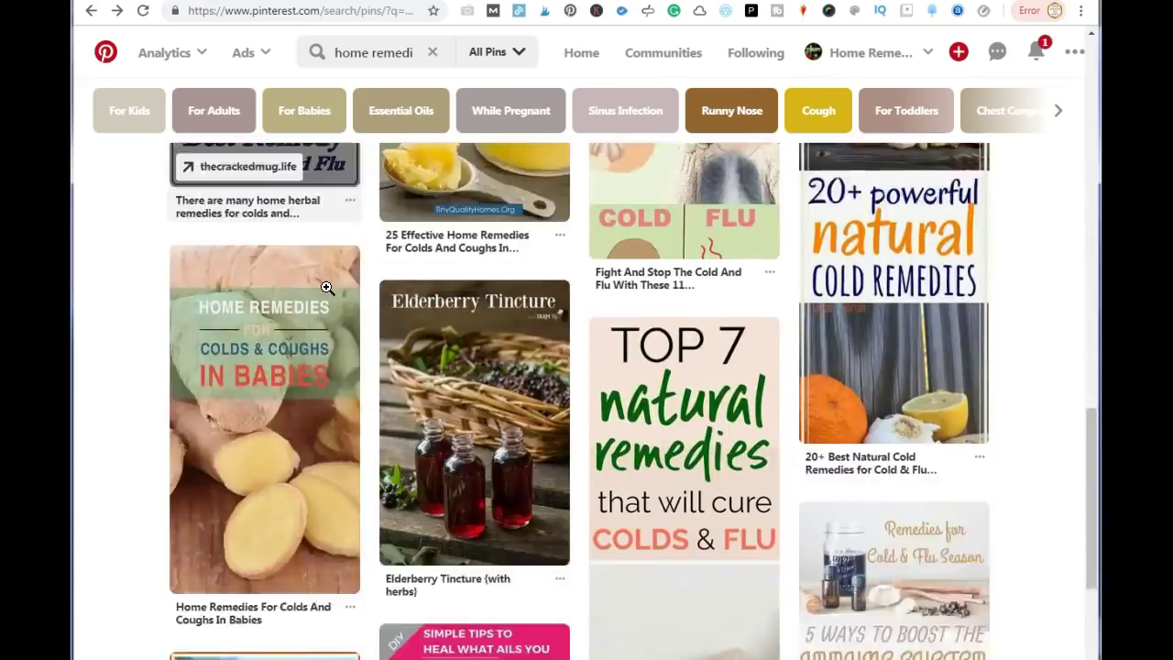
scroll(325, 293, up, 15)
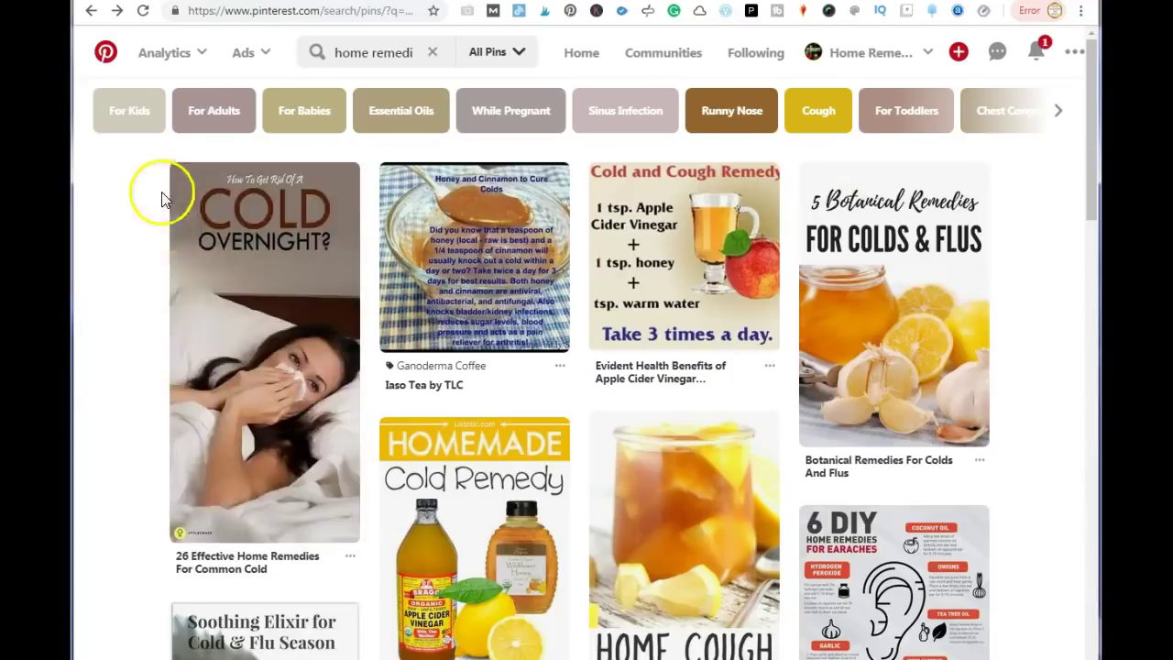
Narrow the colds results to For Kids and look through the pins on children's cold remedies
click(119, 115)
click(124, 136)
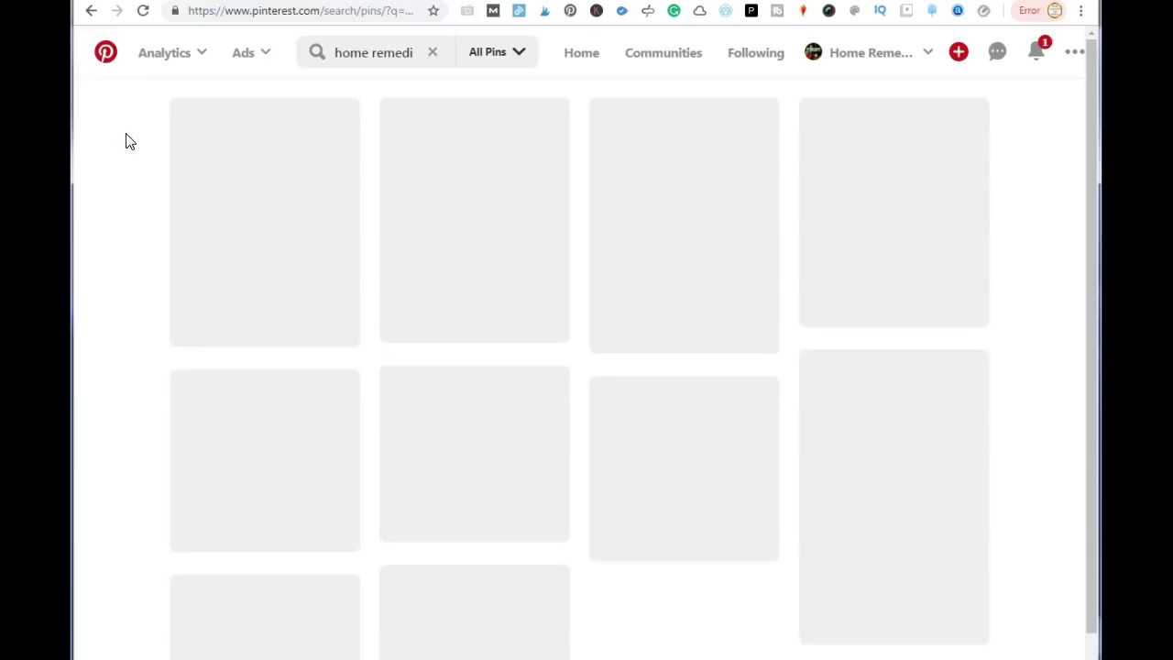
click(137, 256)
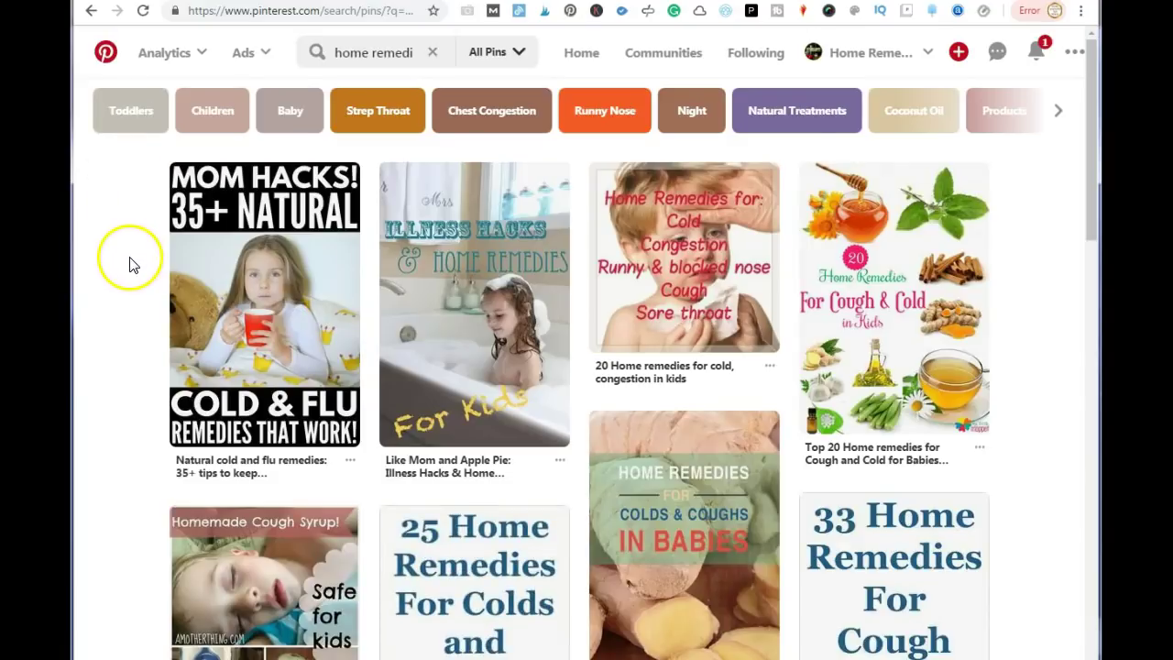
scroll(132, 266, down, 4)
scroll(133, 266, down, 15)
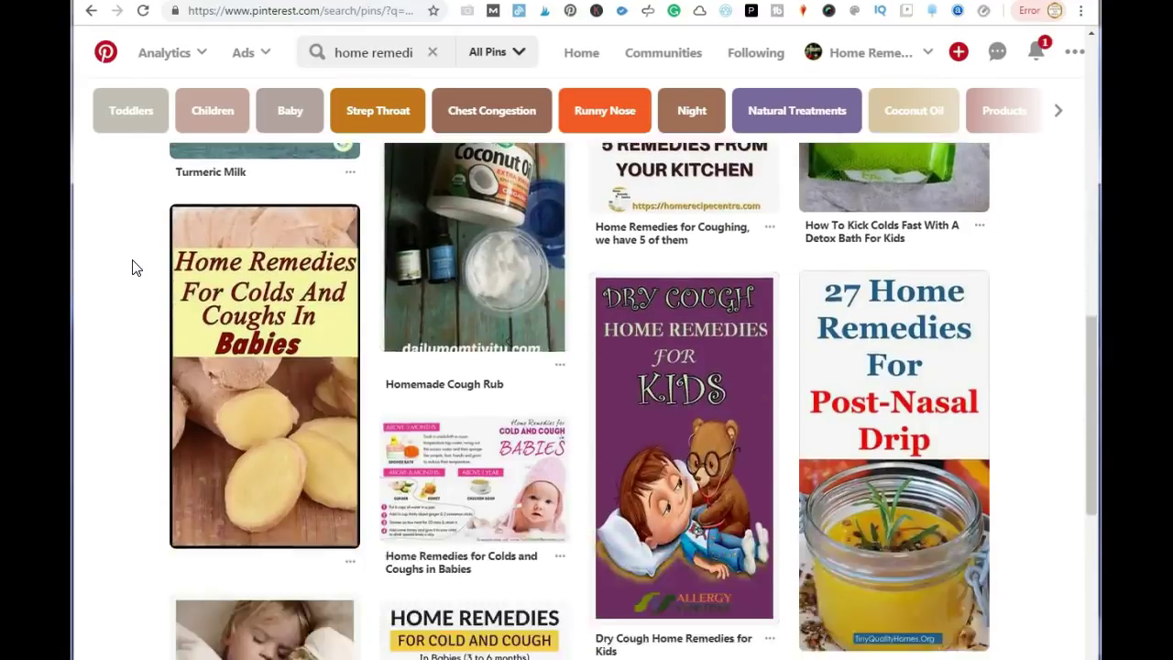
scroll(133, 266, down, 10)
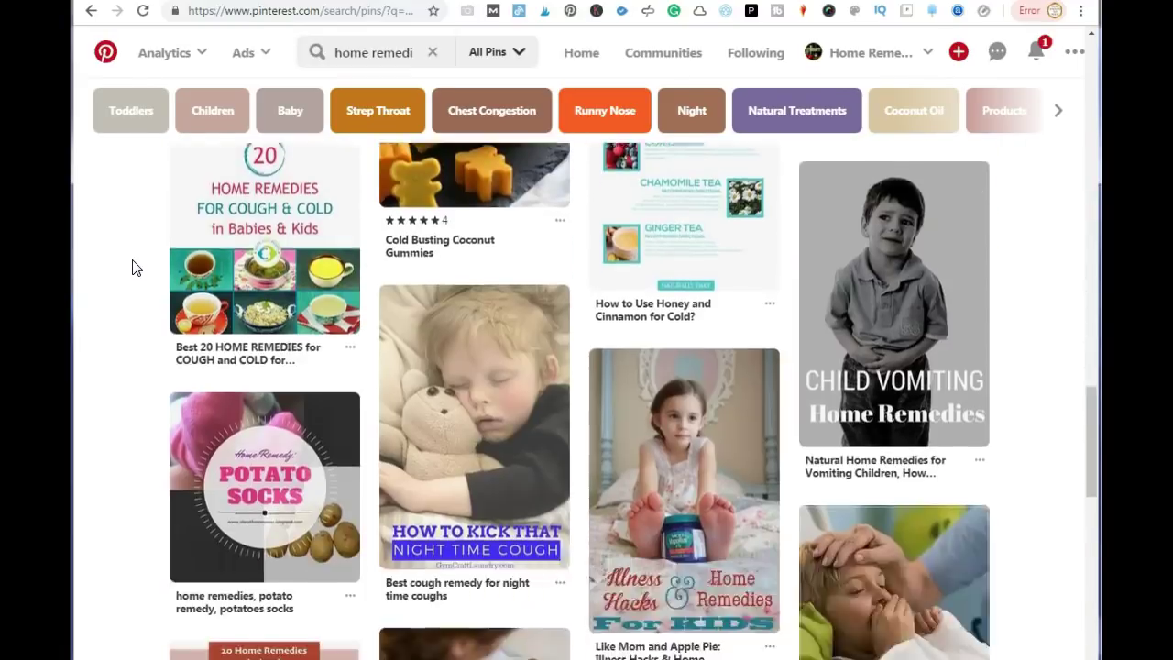
click(116, 301)
scroll(115, 302, down, 2)
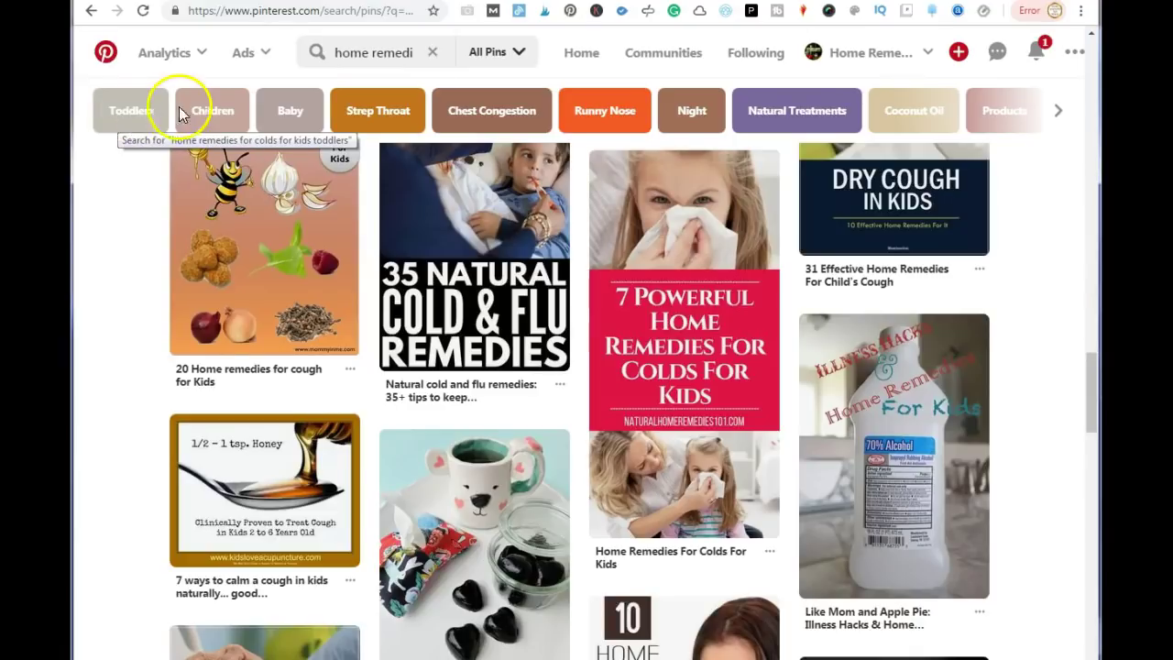
Return to the colds results, examine suggestions such as While Pregnant and For Toddlers, and go back to the home remedies results
click(91, 10)
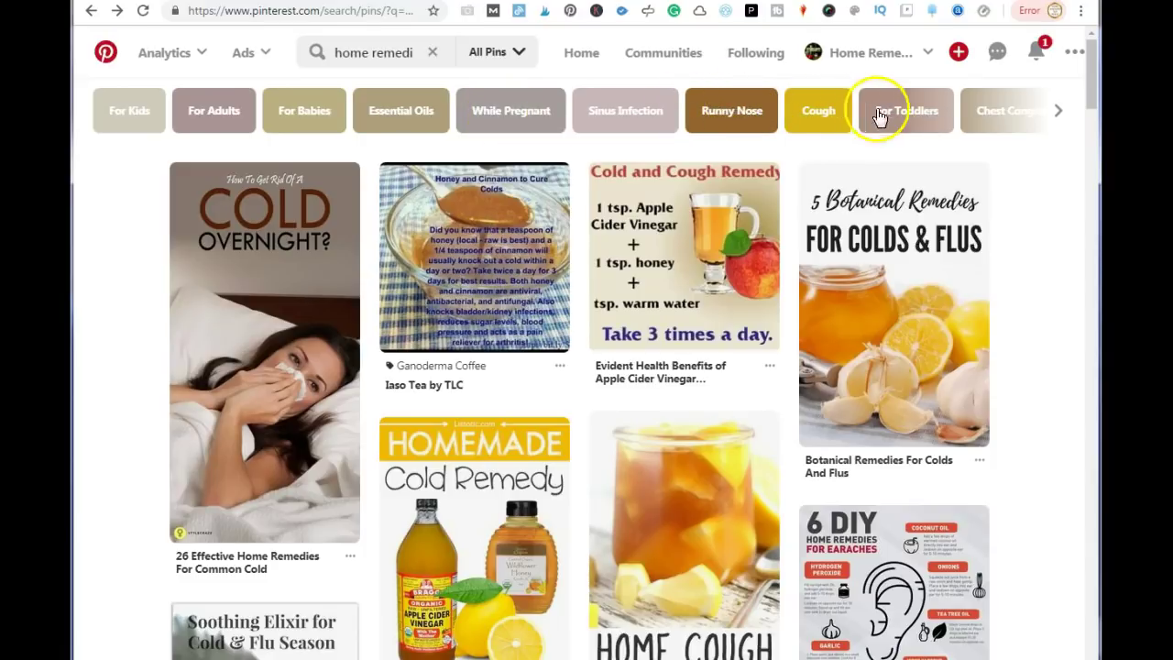
mouse_move(183, 163)
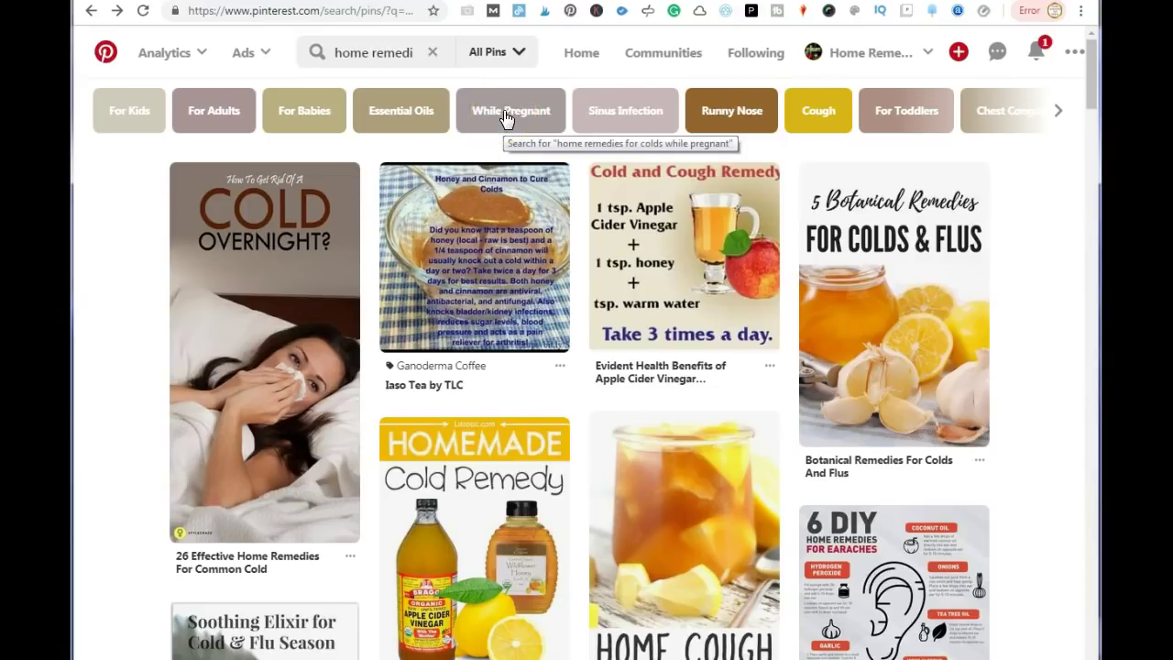
click(800, 64)
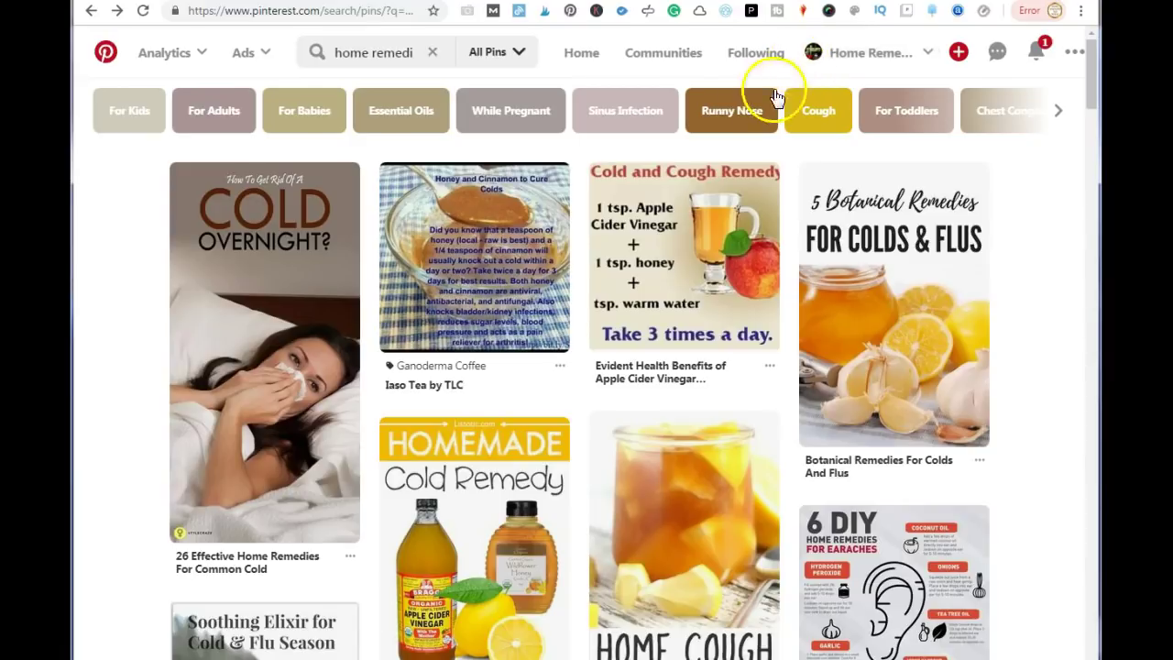
click(451, 122)
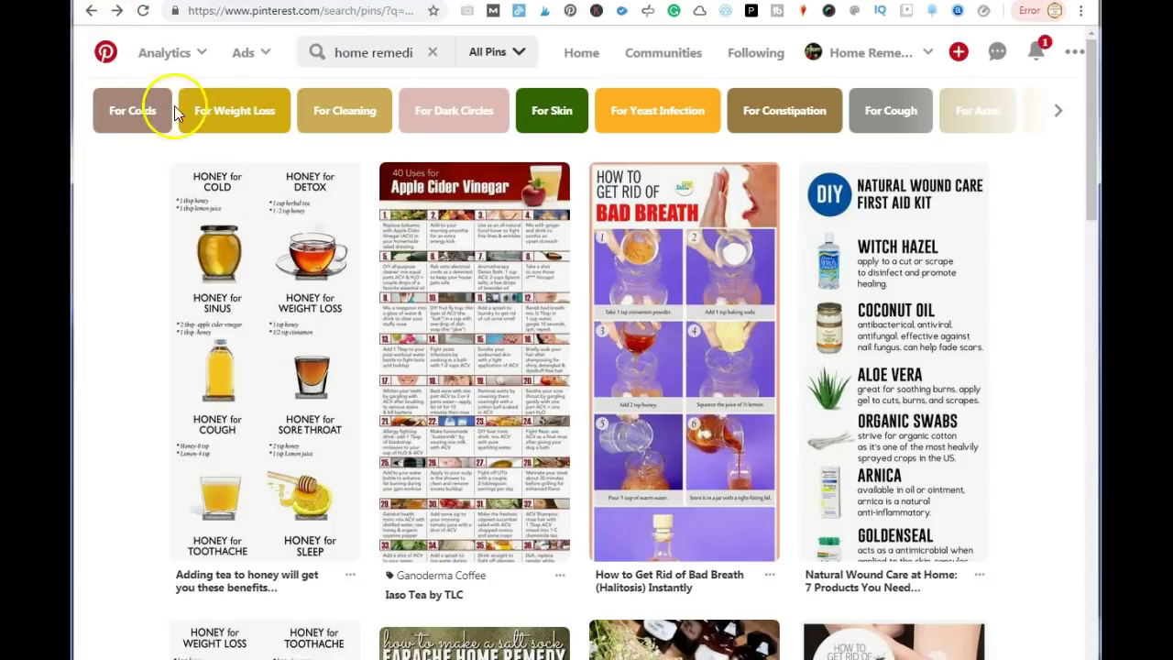
Reopen the For Colds and For Adults refinements in turn, and return to the original home remedies results
click(127, 115)
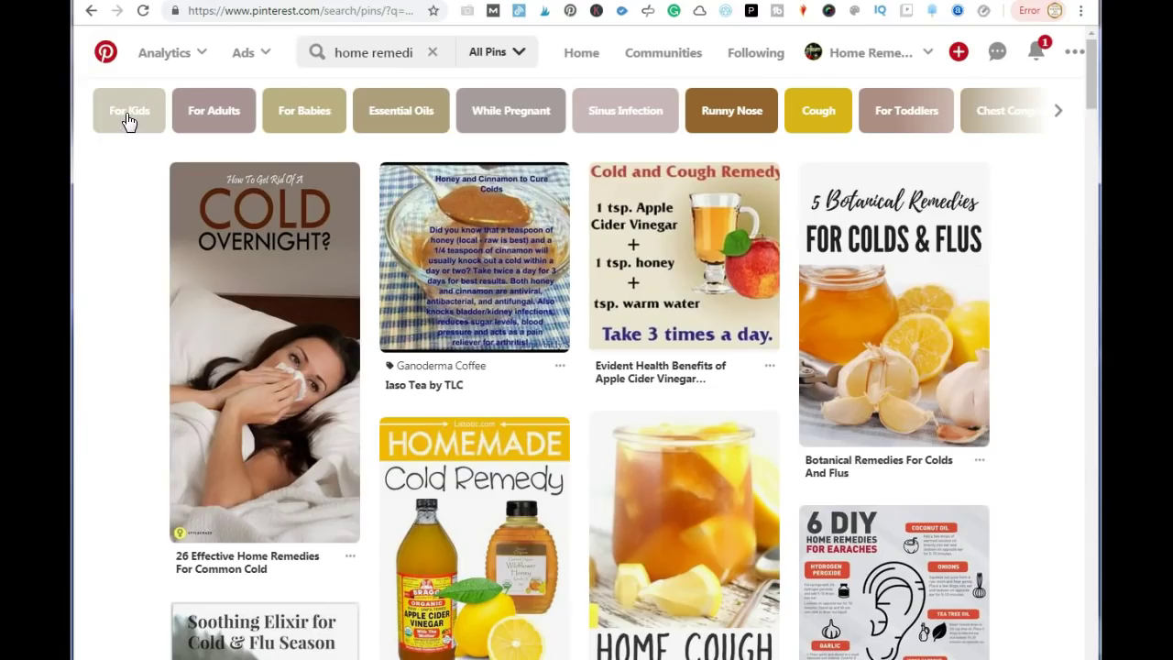
click(210, 115)
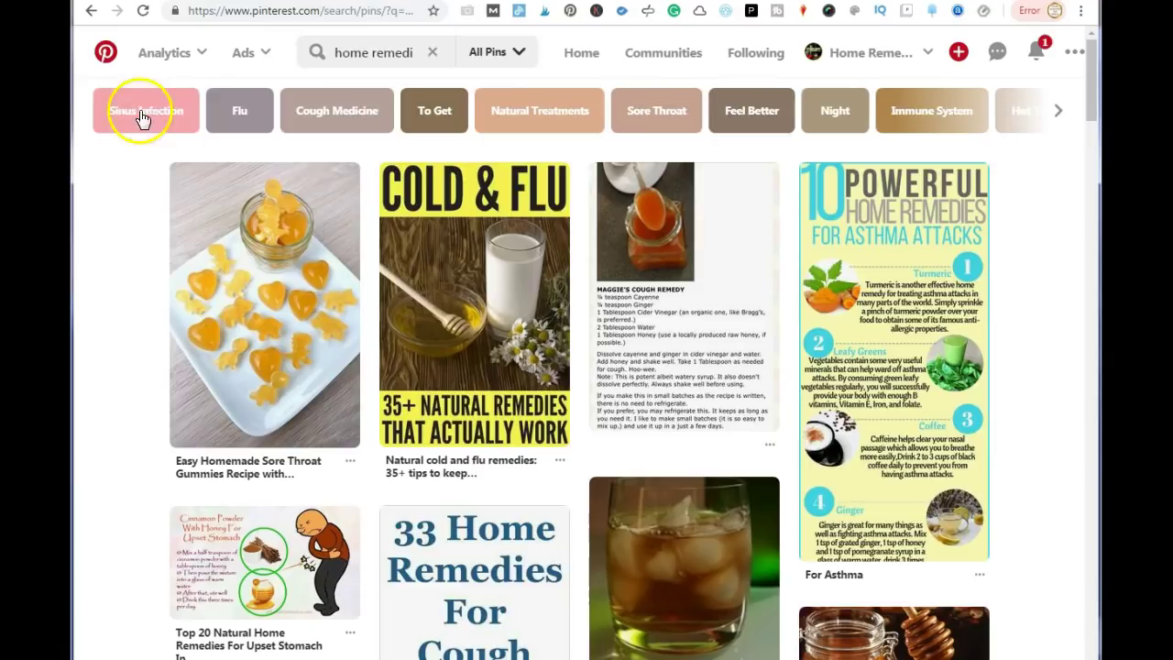
click(91, 14)
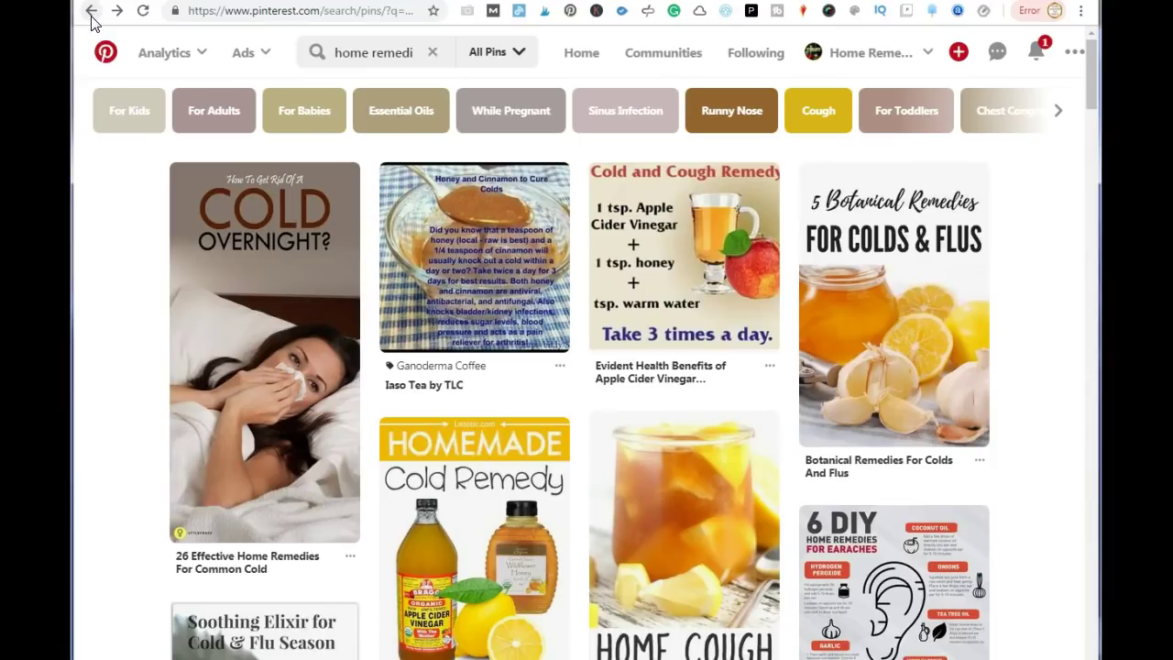
click(90, 12)
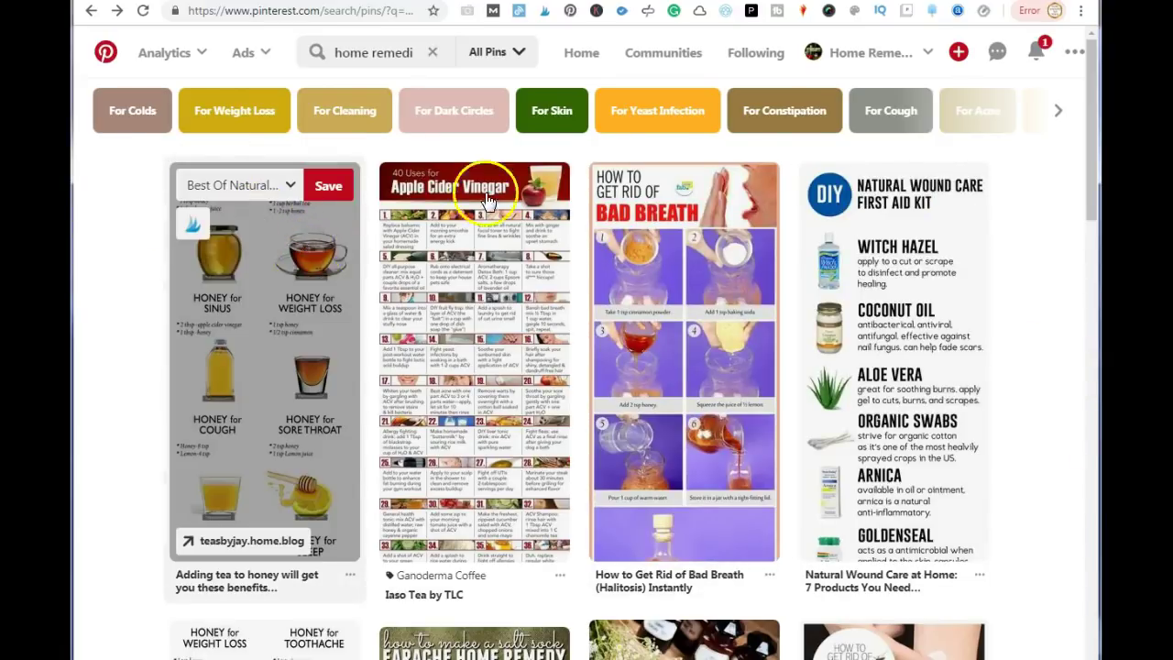
Narrow the home remedies results to For Yeast Infection and look through the pins, including the site's own infographic
click(663, 110)
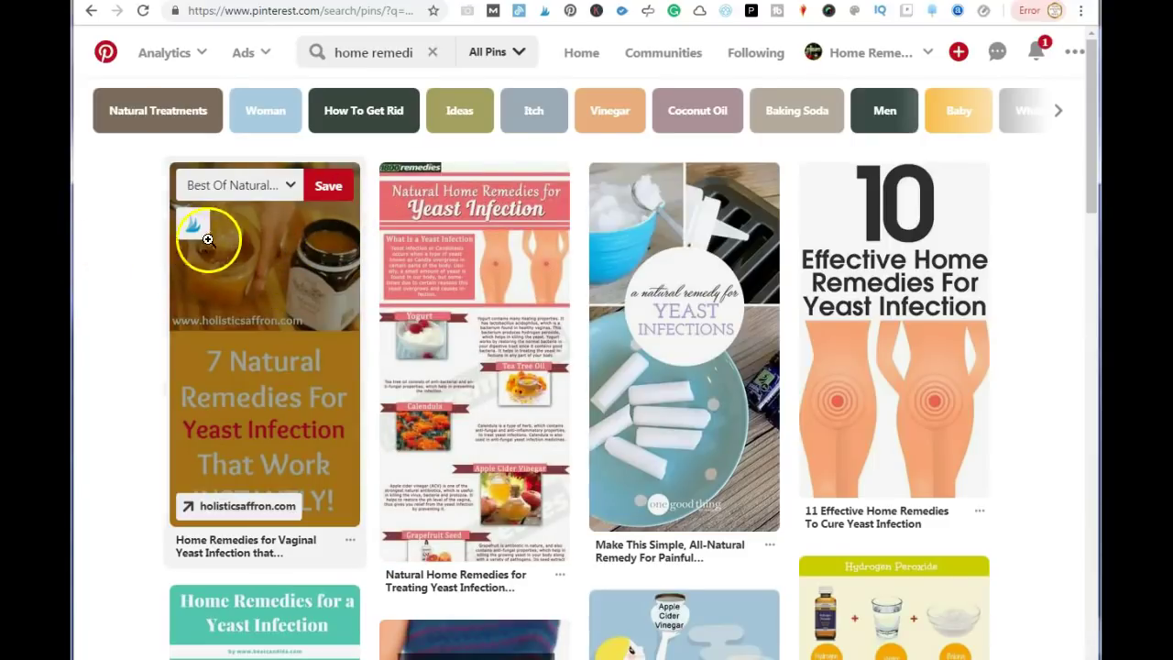
scroll(371, 316, down, 15)
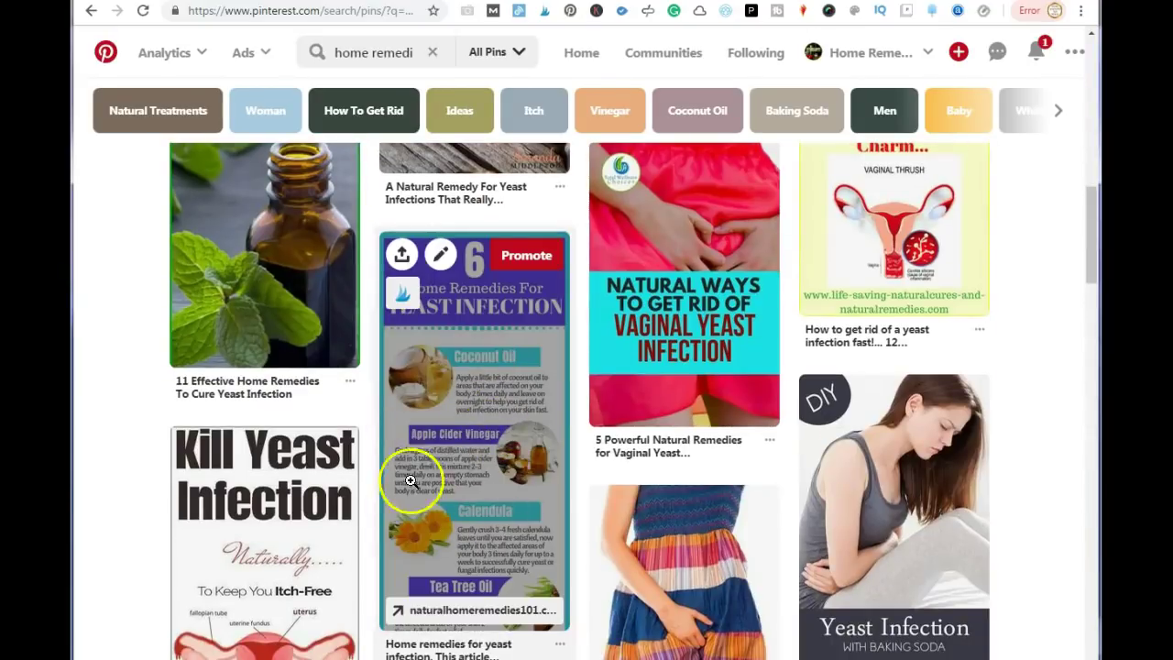
scroll(481, 466, down, 2)
scroll(483, 458, down, 4)
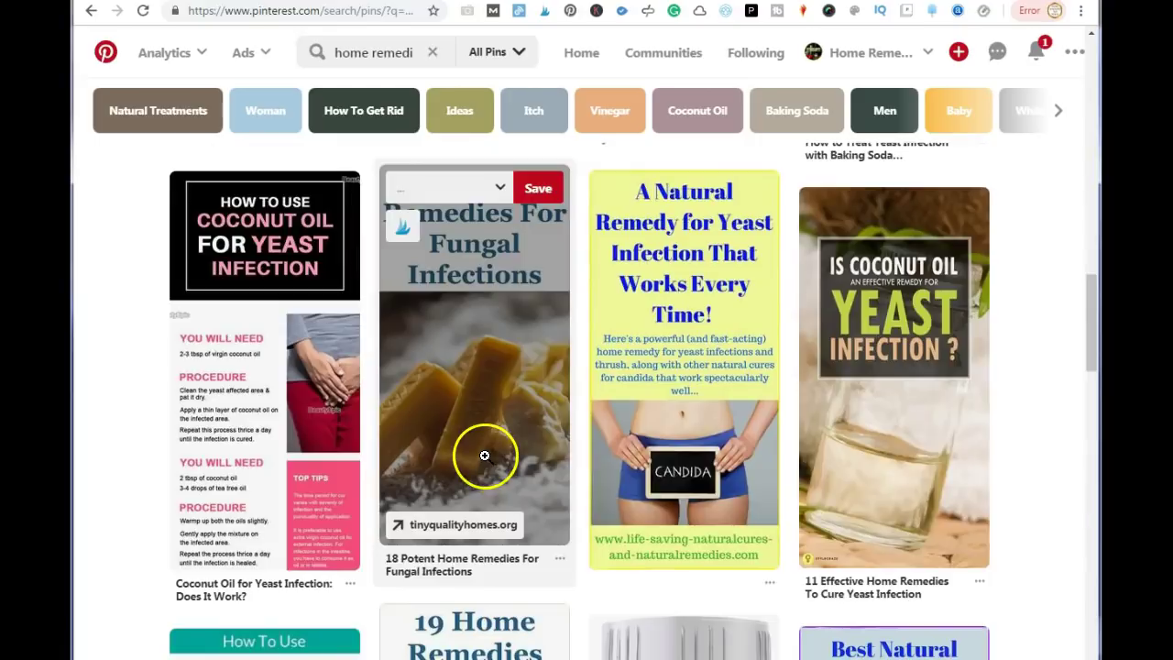
scroll(483, 454, down, 4)
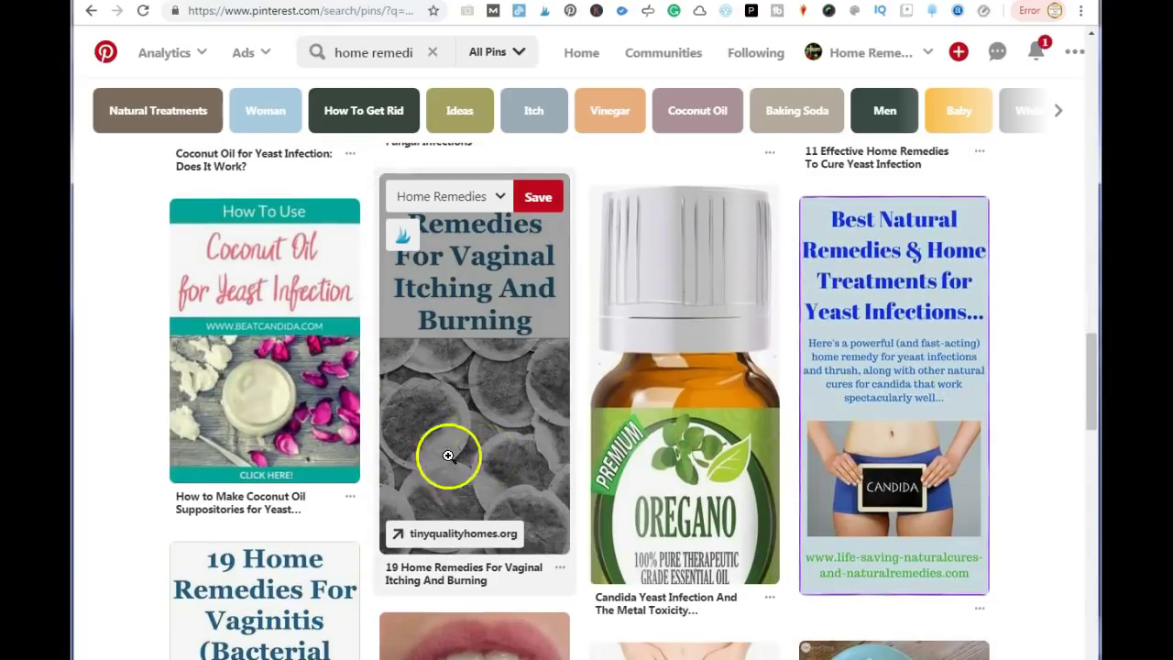
scroll(304, 453, up, 15)
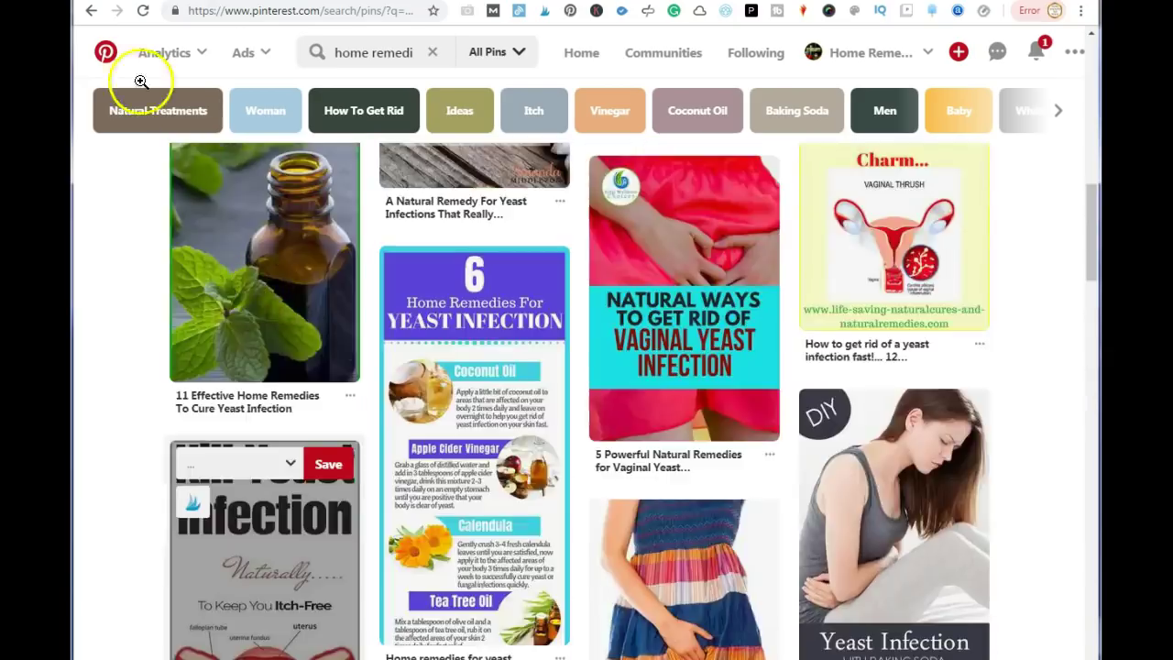
Return to the home remedies results, check the further refinement suggestions, and go back to the Natural remedies topic page
click(92, 11)
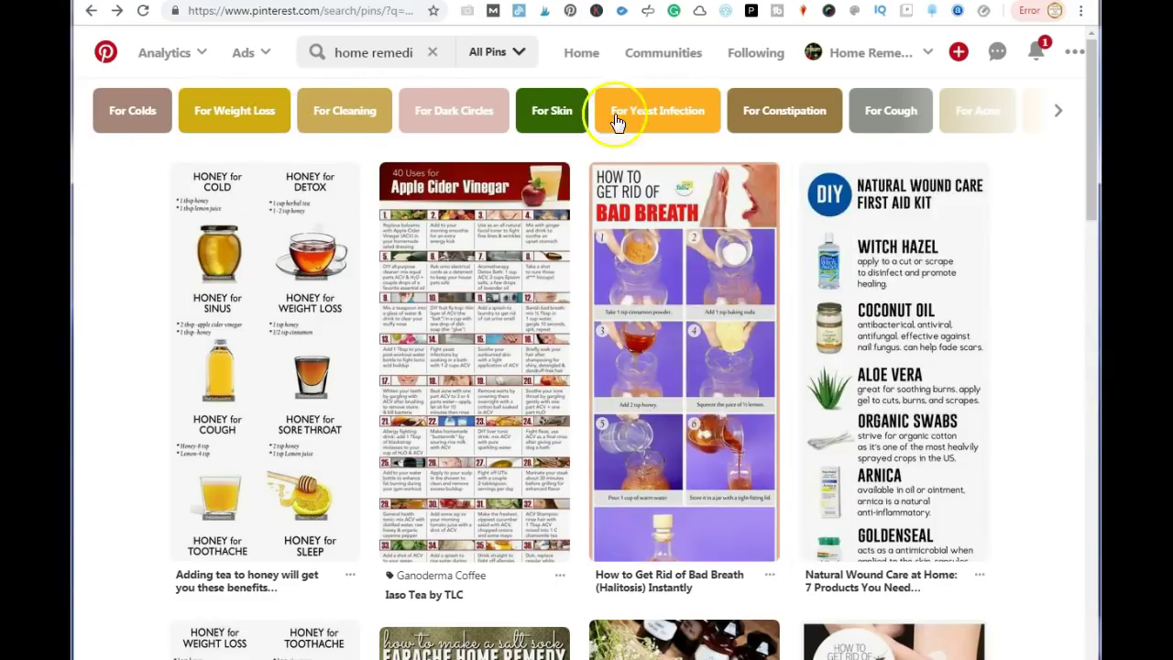
click(1058, 111)
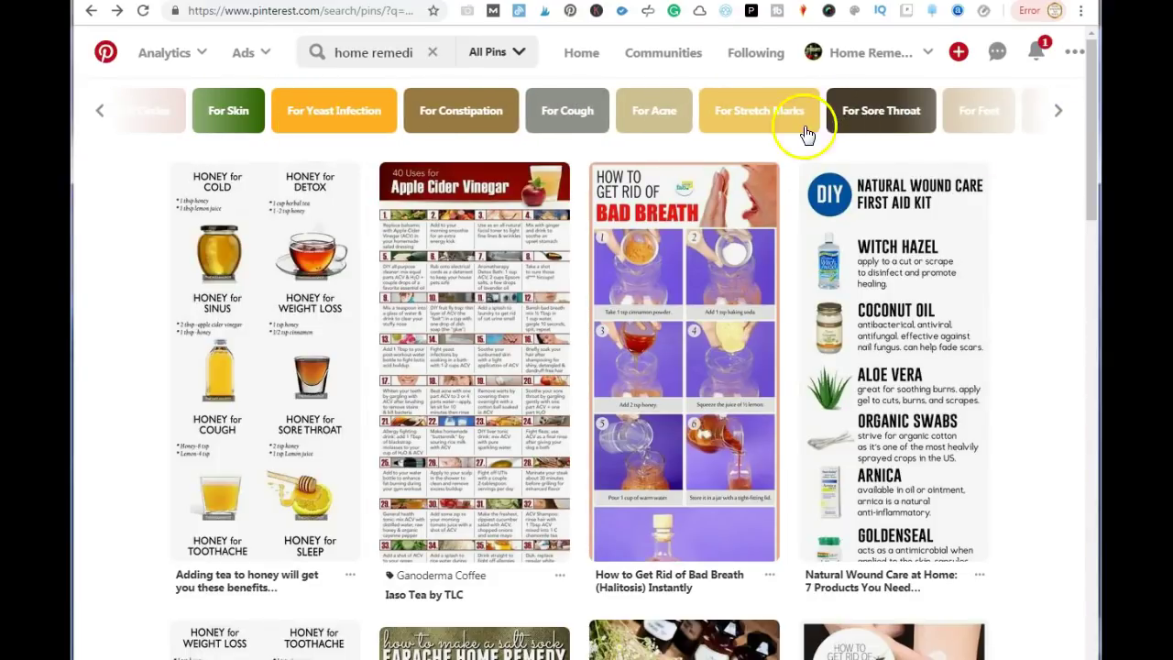
click(91, 10)
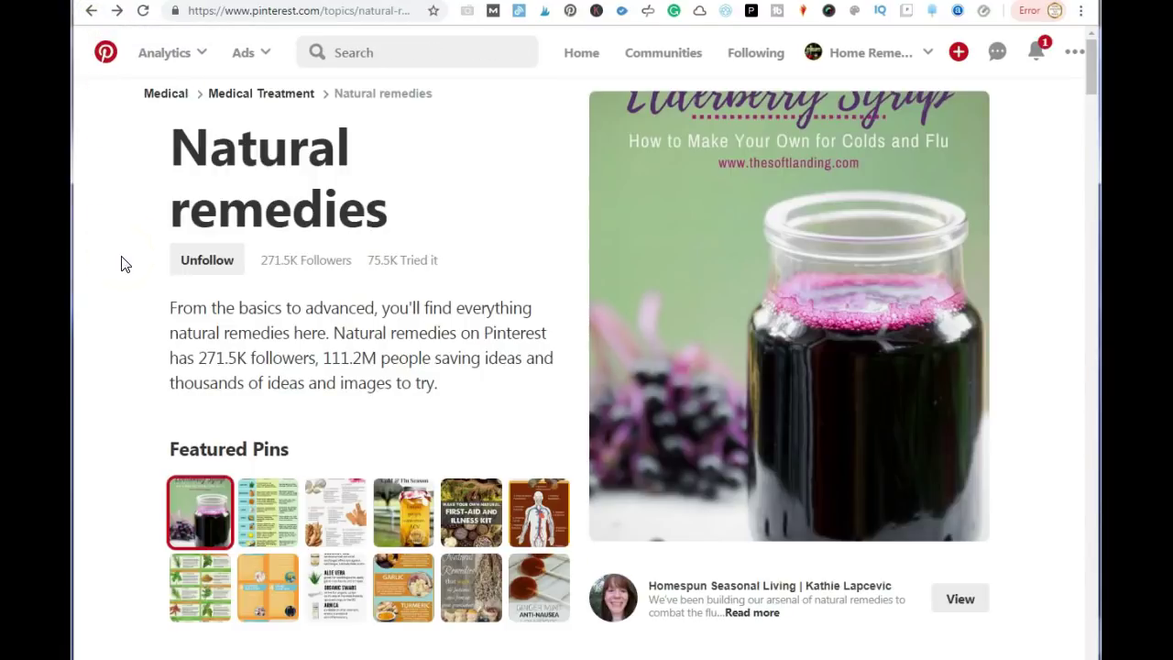
click(145, 209)
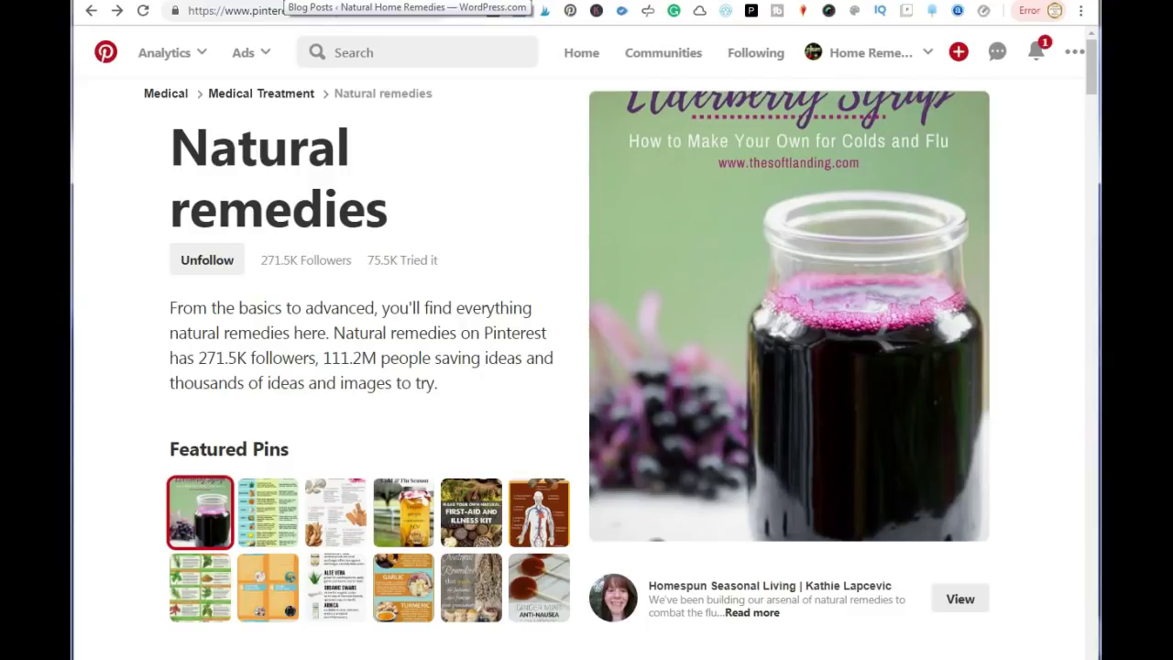
Switch to the WordPress blog posts list of Natural Home Remedies and look through the published article titles
click(286, 1)
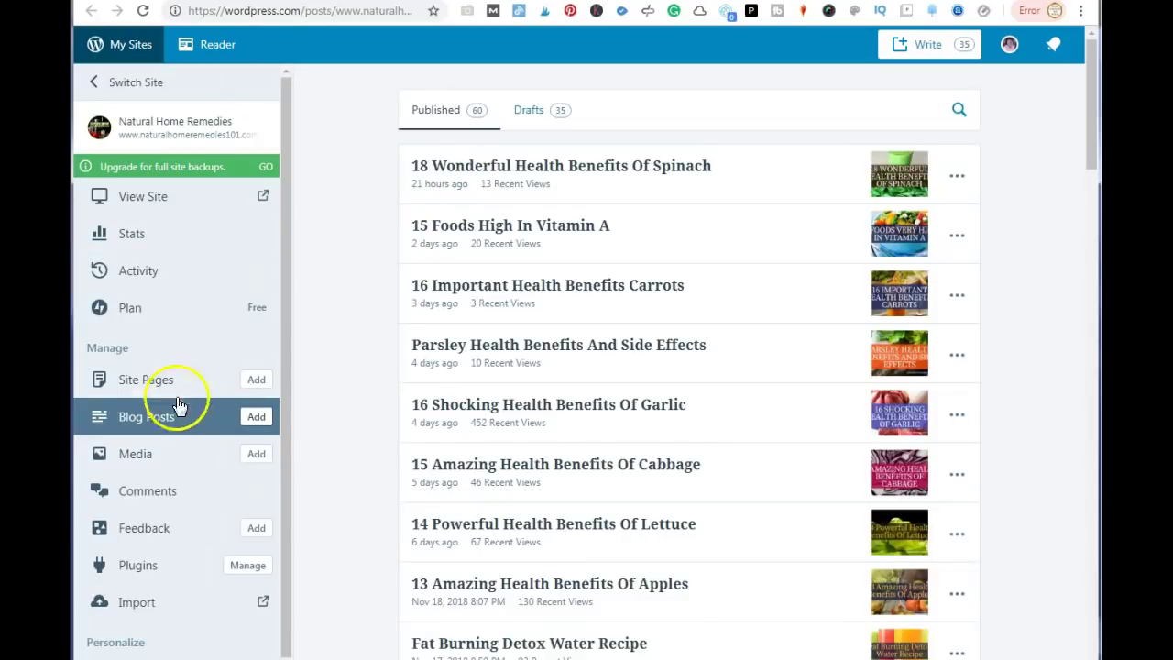
scroll(556, 380, down, 6)
scroll(555, 379, down, 10)
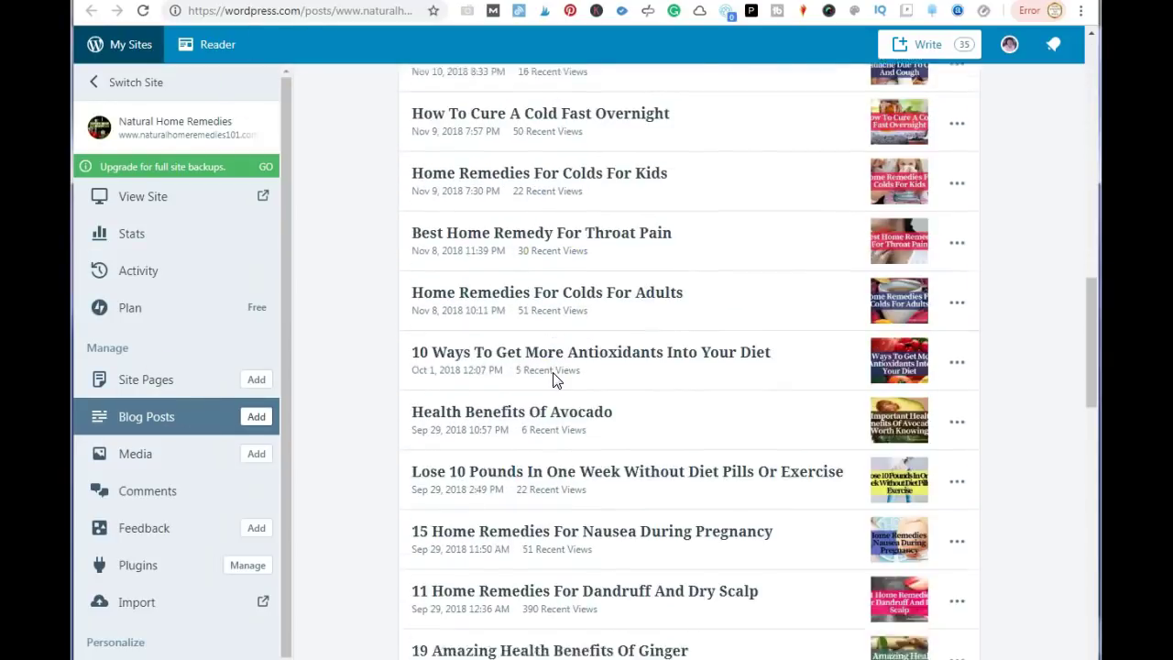
scroll(556, 380, up, 2)
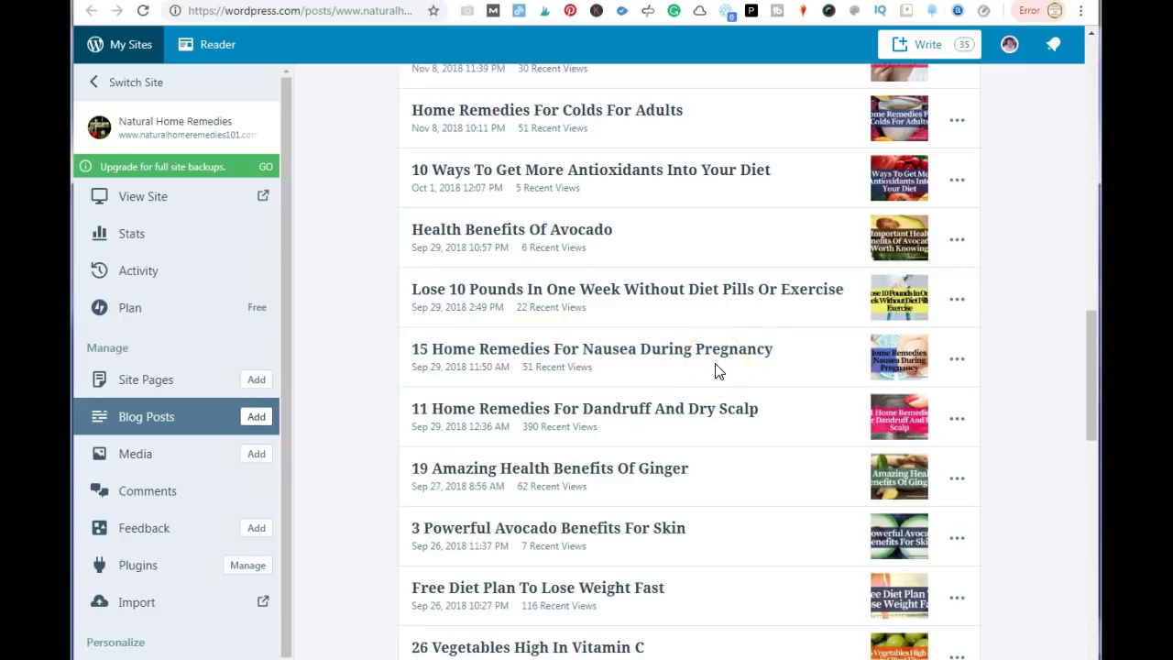
scroll(716, 369, down, 12)
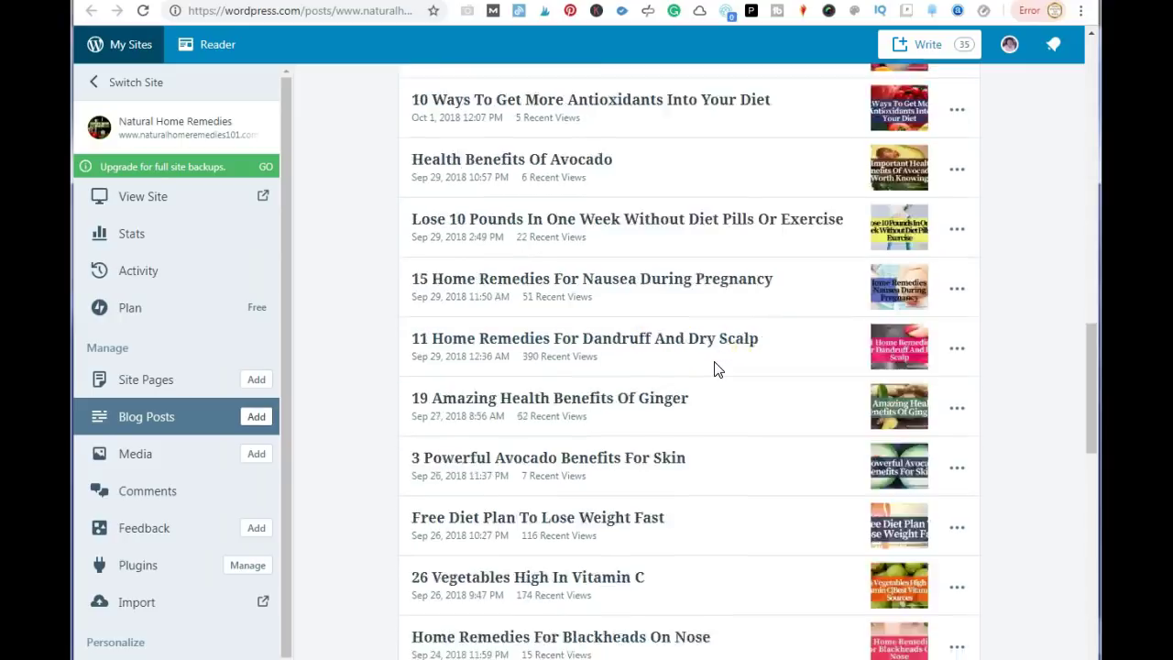
scroll(717, 369, down, 5)
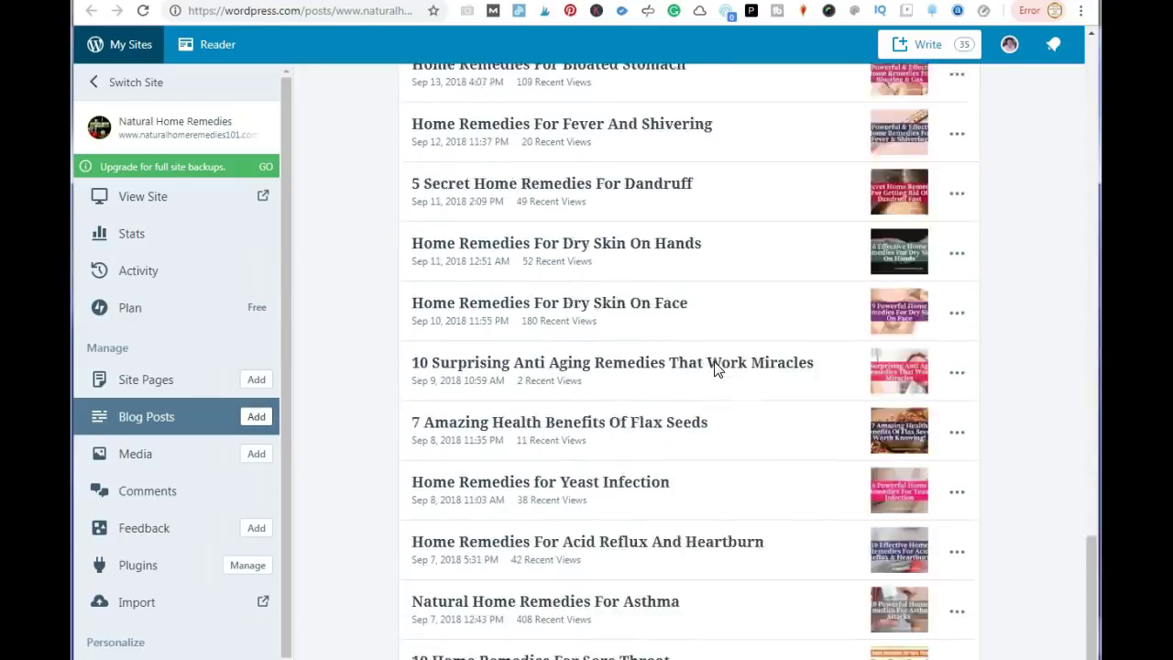
scroll(717, 369, down, 2)
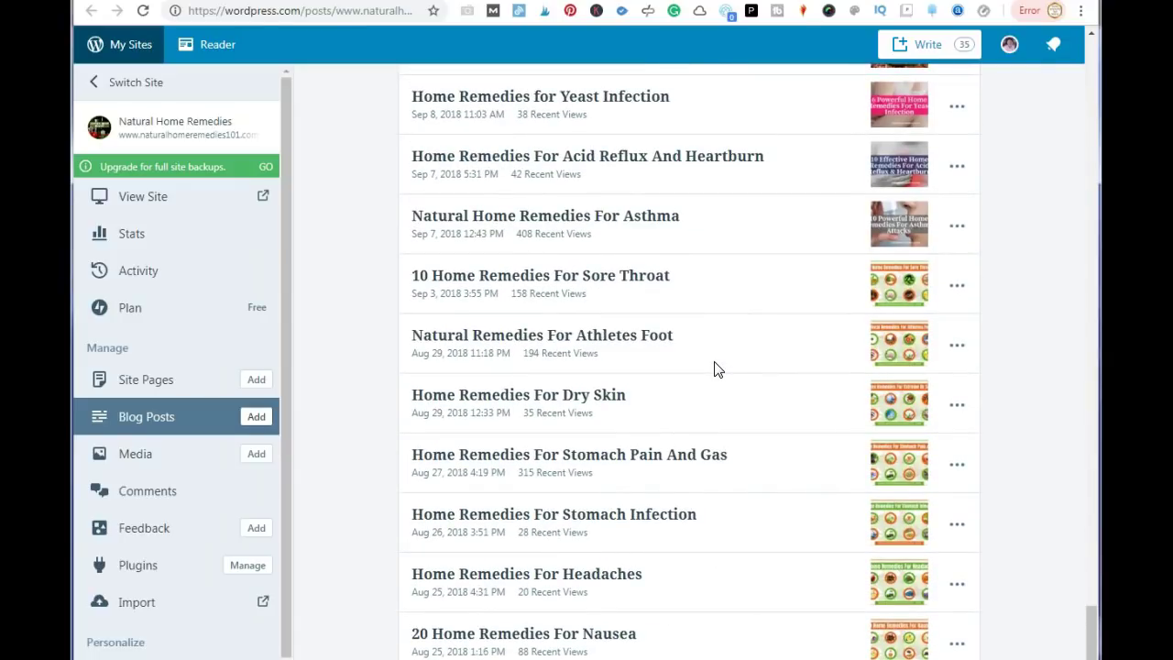
click(713, 356)
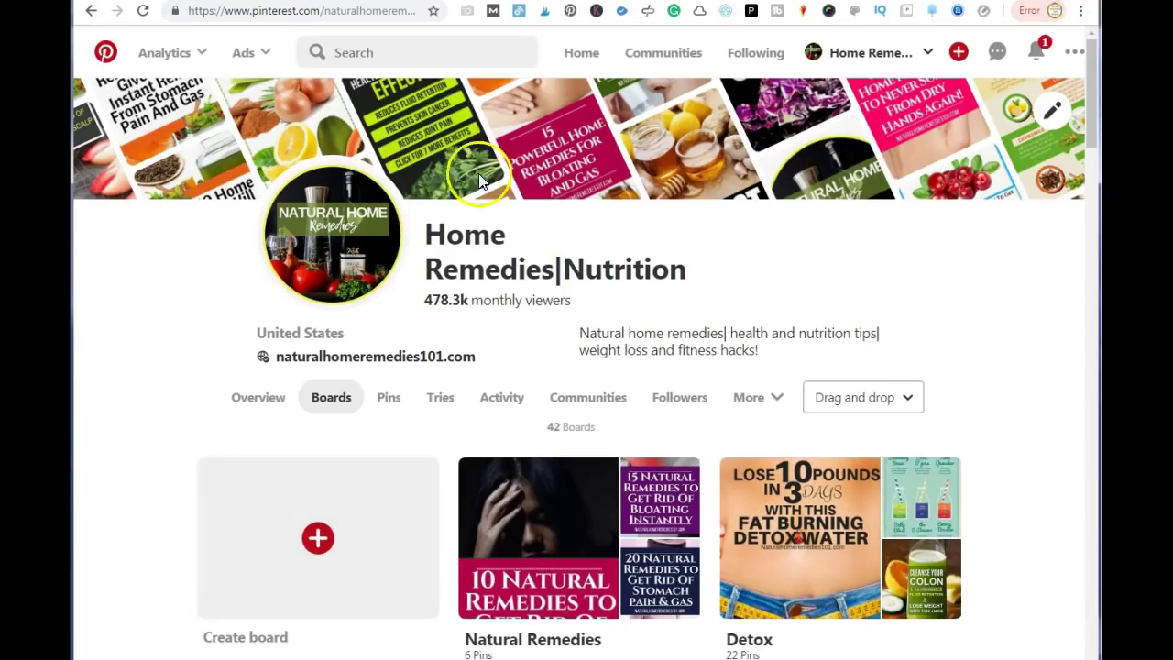
Switch to the Pinterest profile, search for "home remedies for stomach pain" and look through the pins for the site's own
click(406, 50)
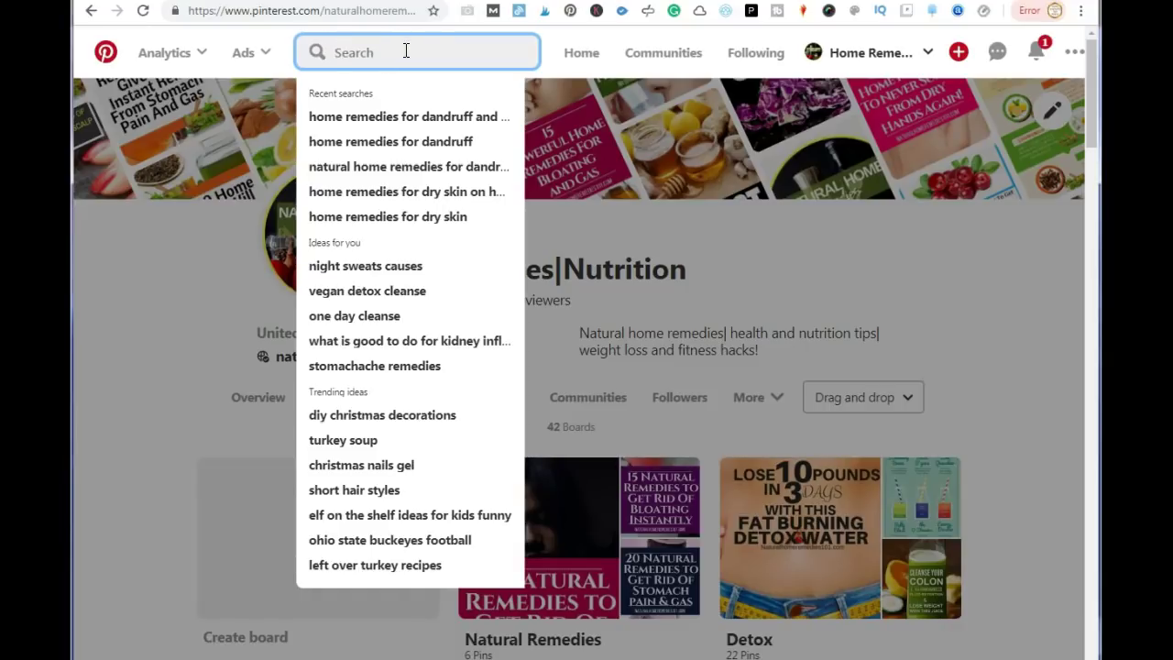
text(home remedies f)
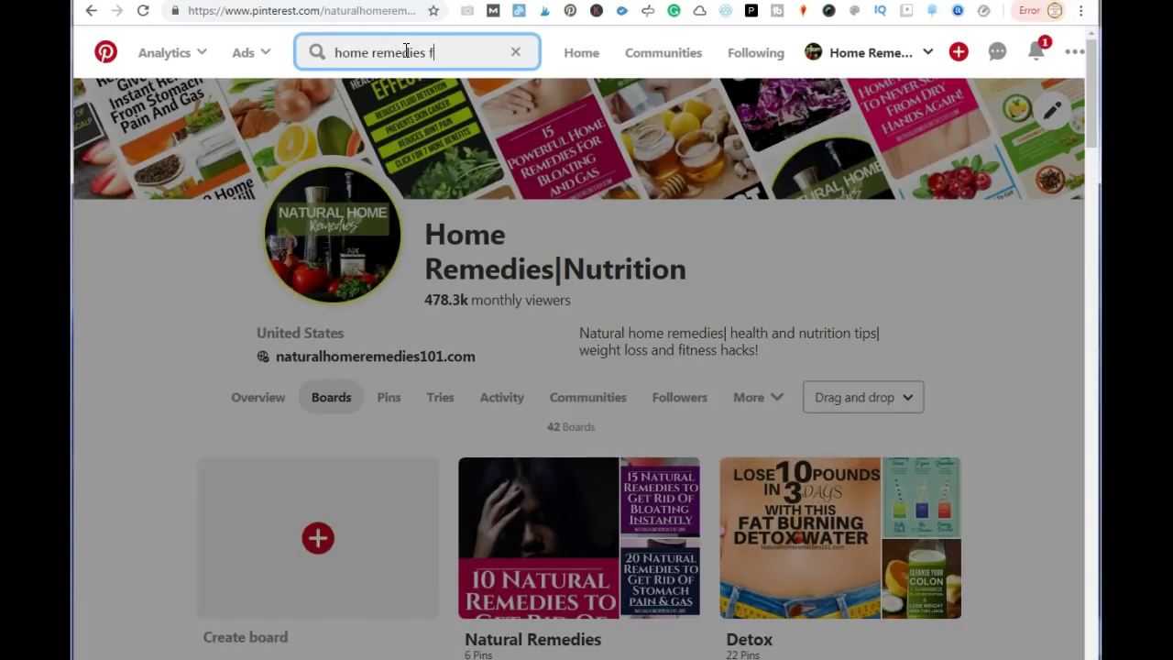
text(or stomach pain)
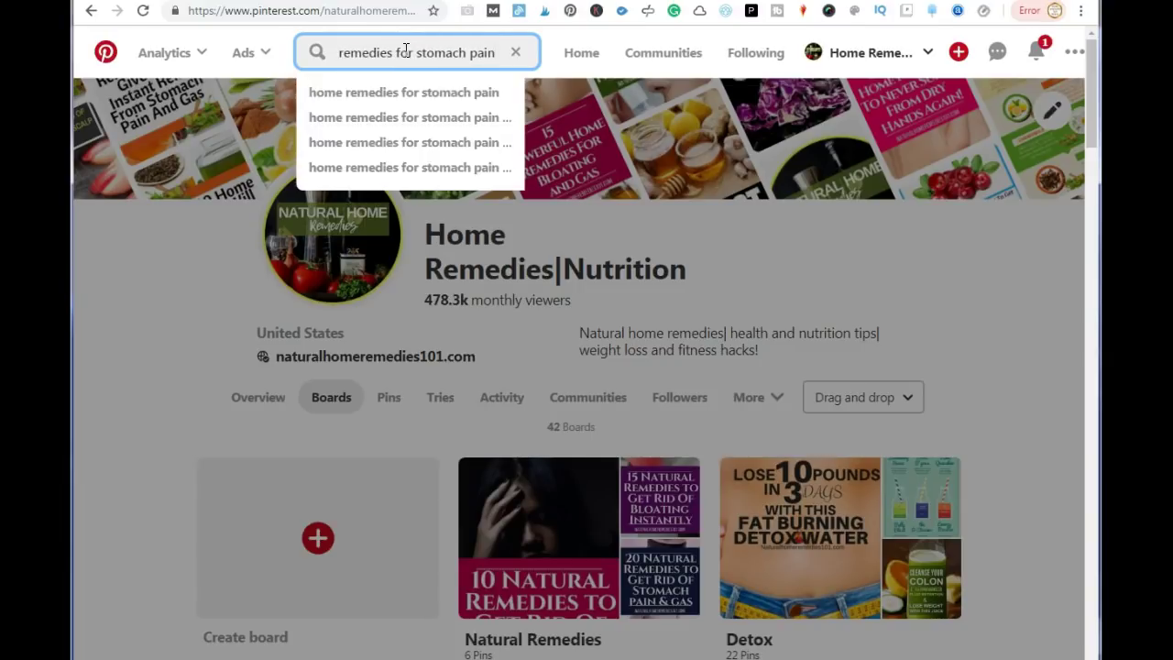
key(Return)
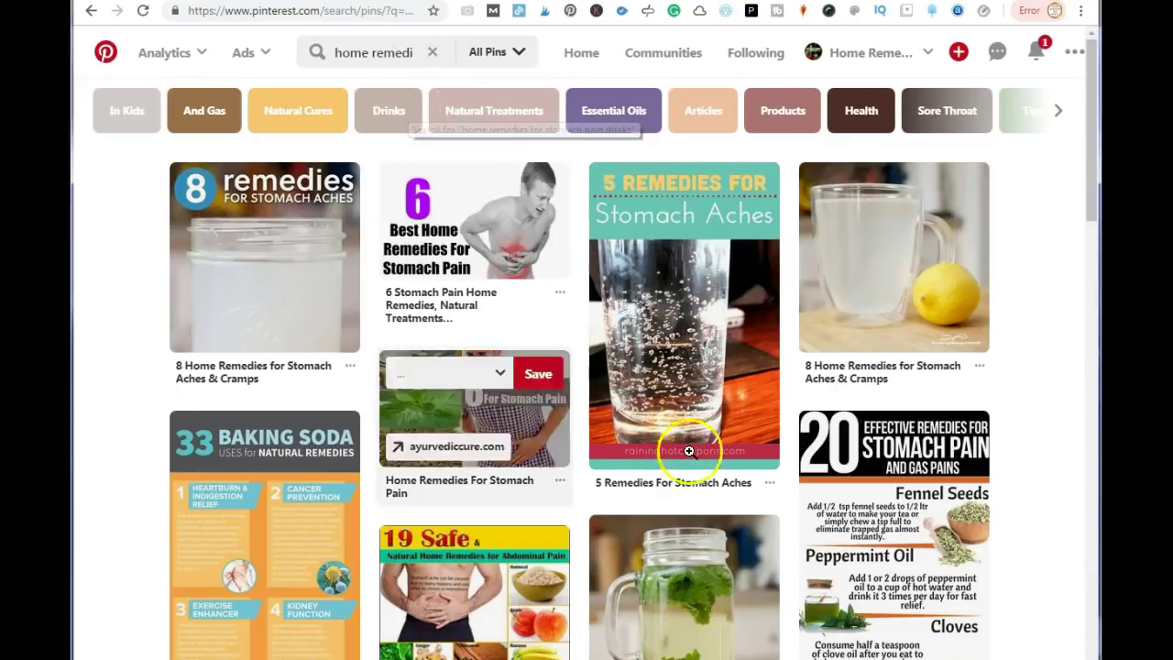
scroll(824, 495, down, 3)
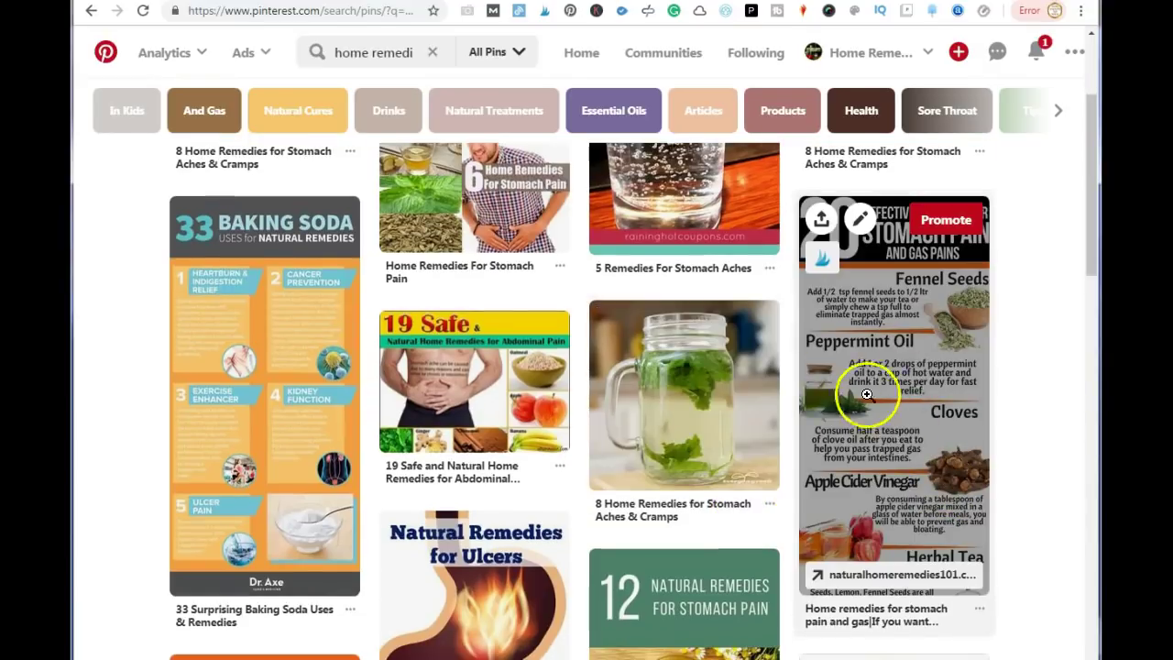
scroll(875, 383, down, 5)
scroll(229, 229, down, 3)
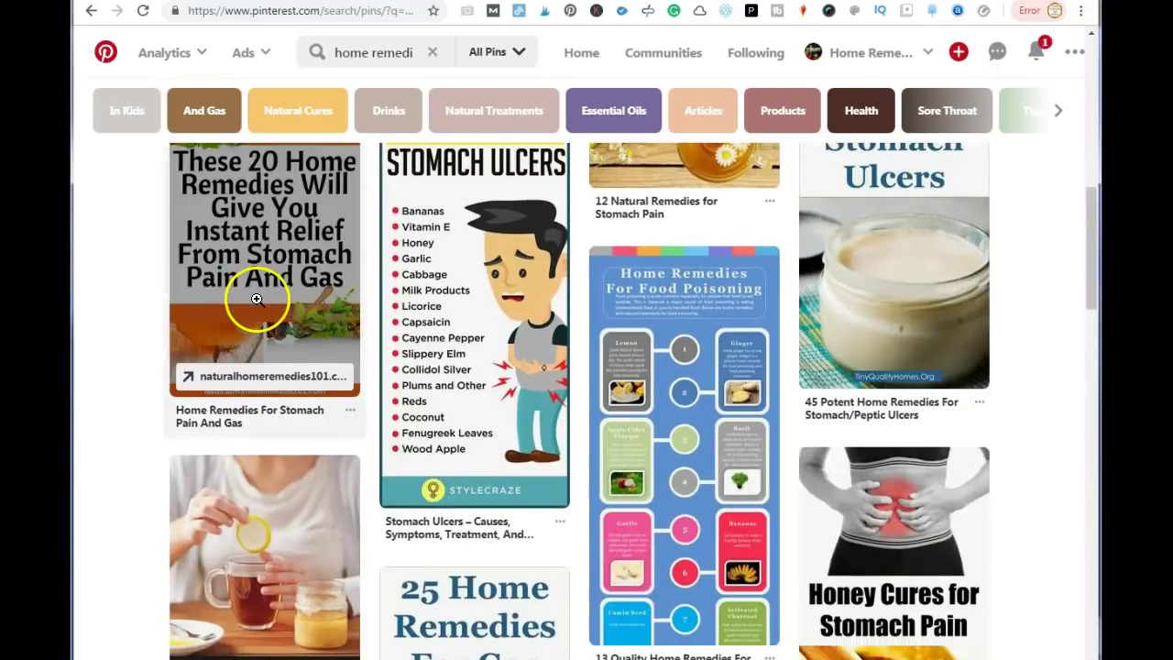
scroll(254, 293, down, 5)
Narrow the stomach pain results to And Gas and look through the pins on gas and bloating remedies
click(202, 110)
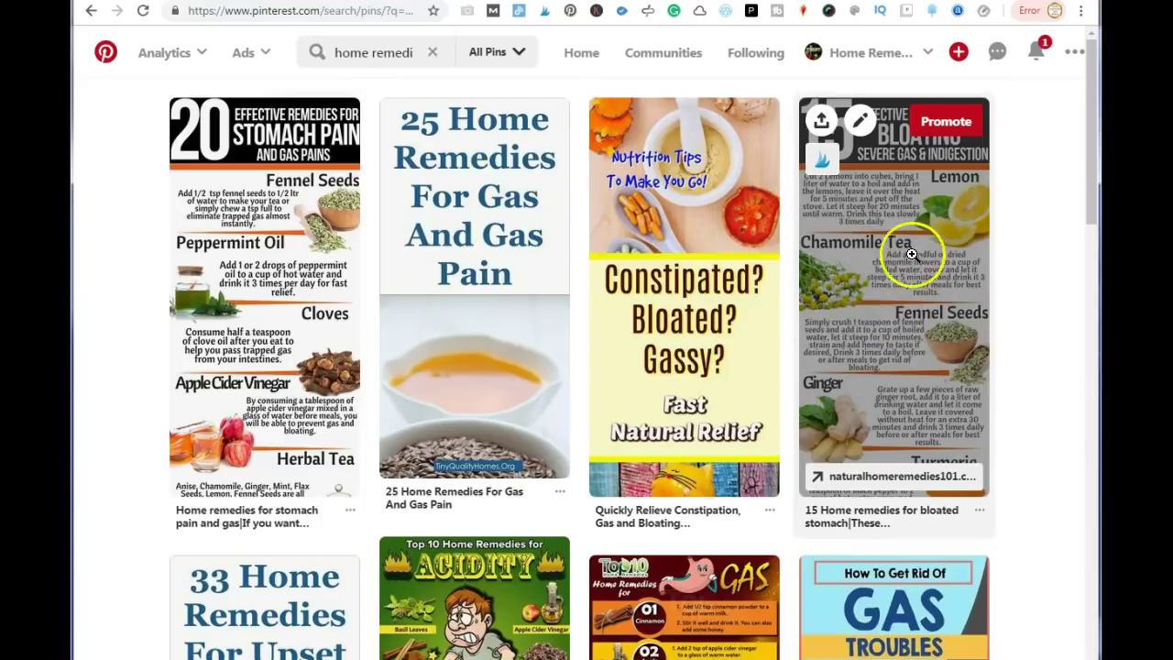
scroll(919, 264, down, 9)
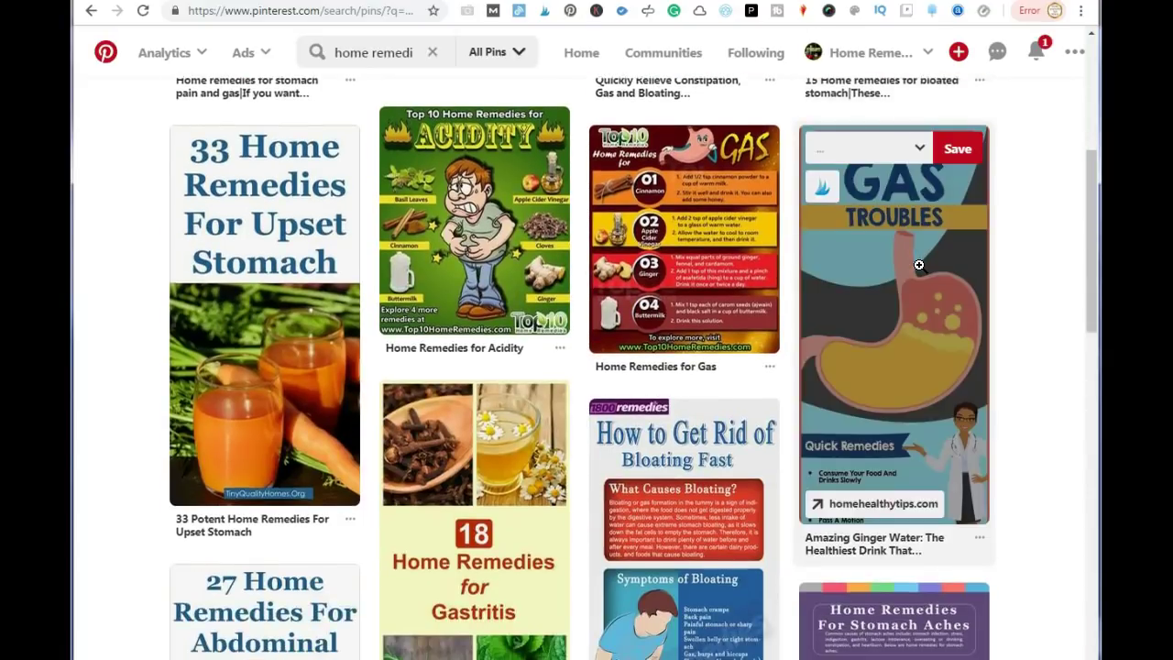
scroll(918, 265, down, 5)
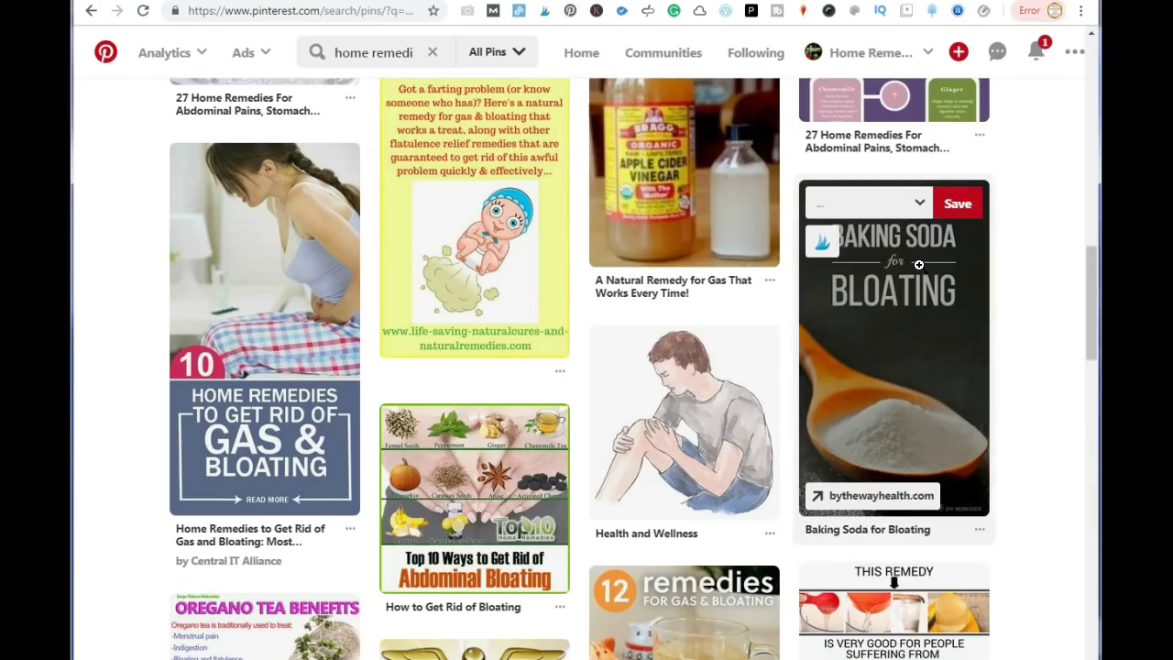
scroll(919, 264, down, 6)
scroll(917, 266, up, 15)
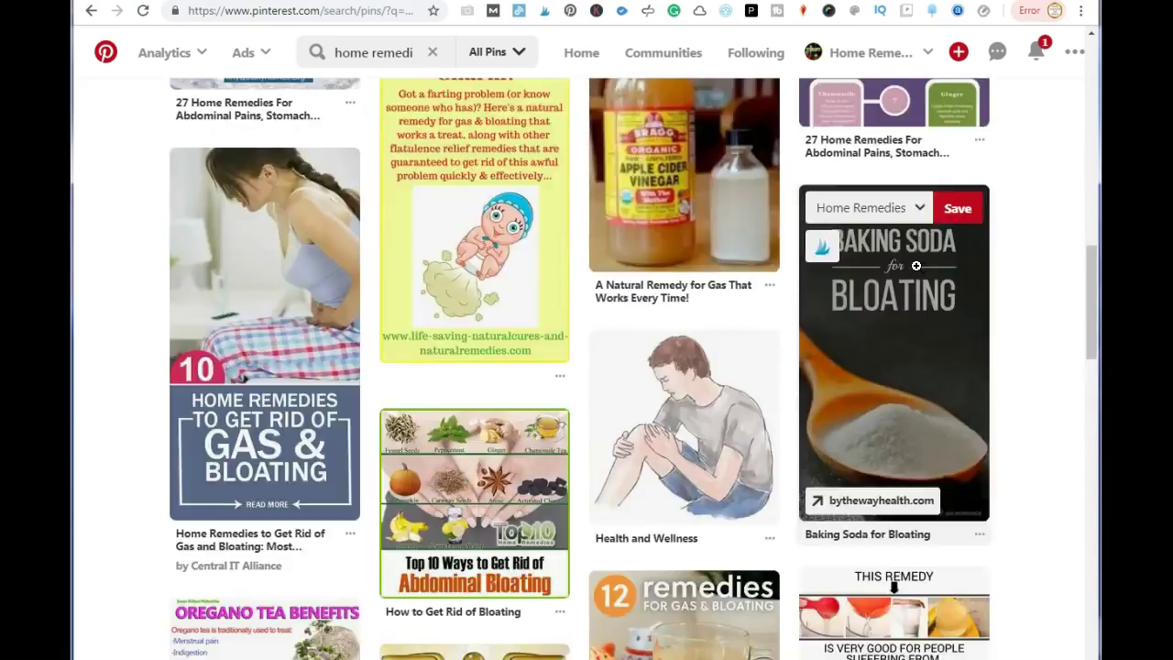
scroll(916, 266, up, 1)
click(875, 295)
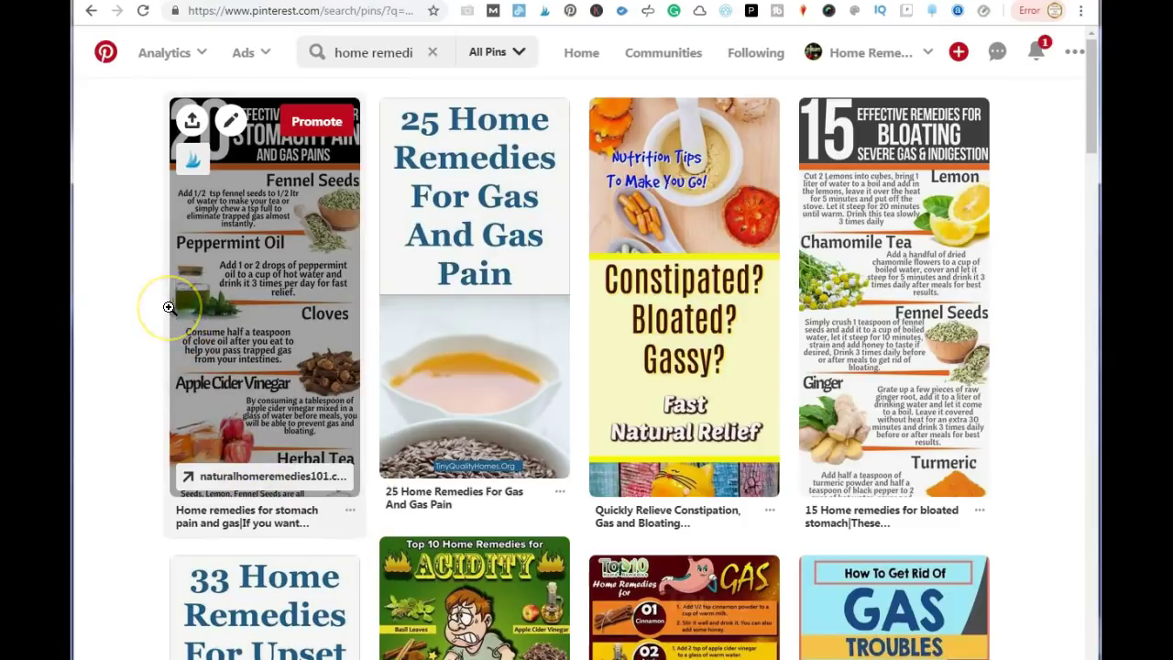
click(211, 275)
click(230, 259)
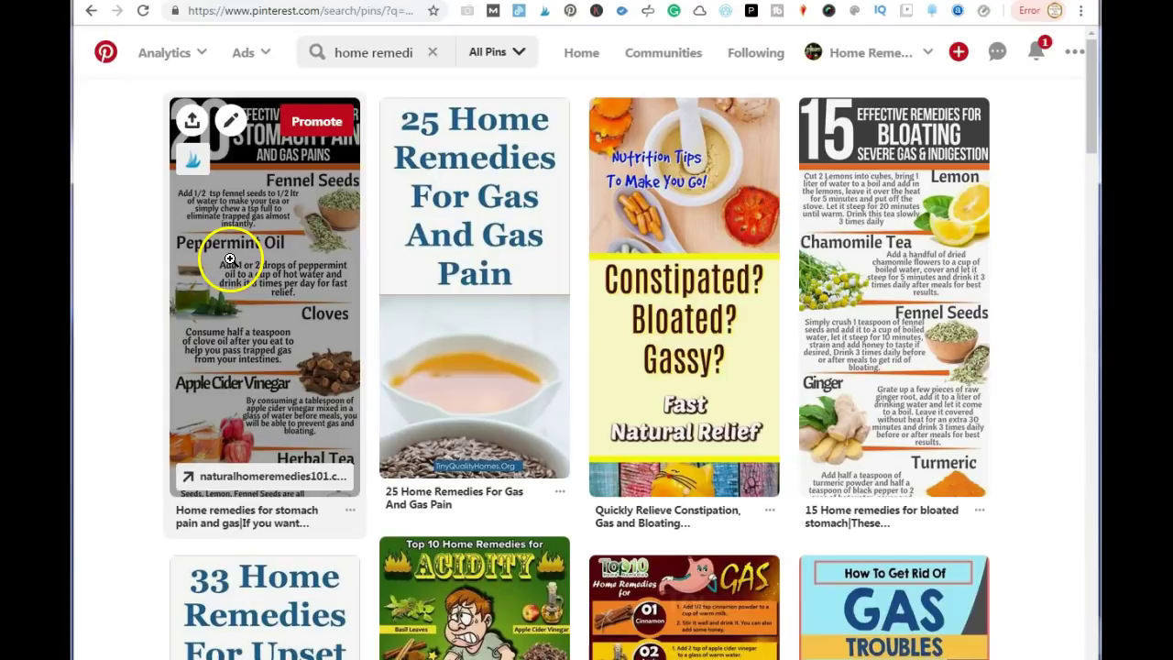